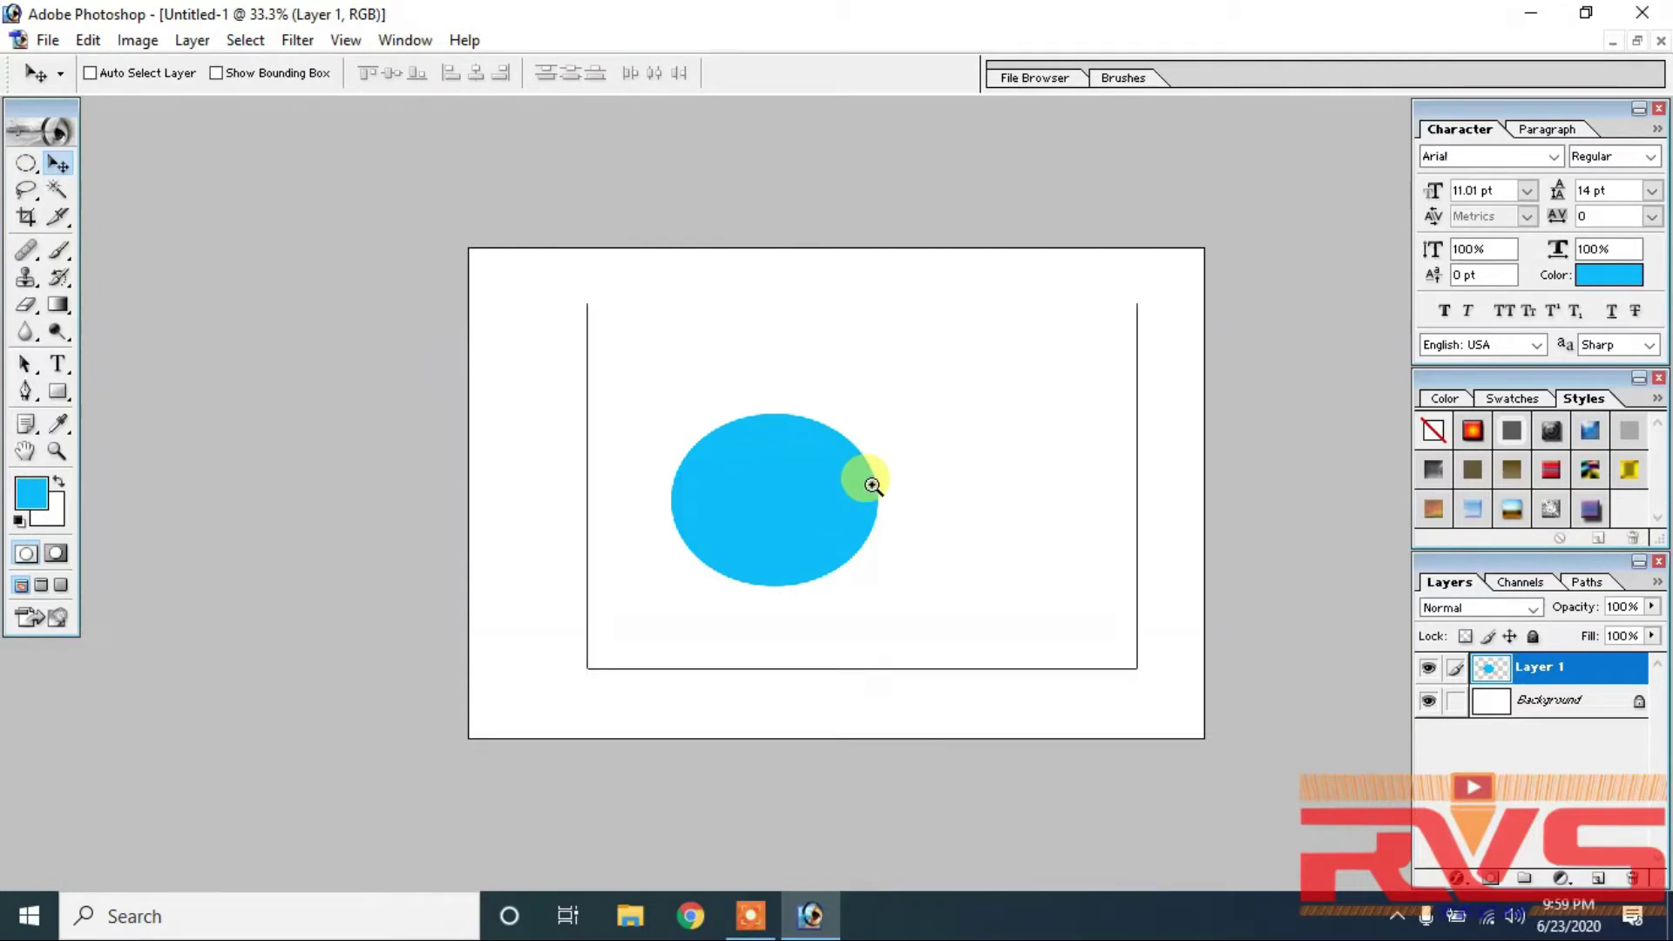
Make Layer 1 active and move the blue ellipse to the upper-left area of the canvas
{"action": "key", "text": "ctrl+plus"}
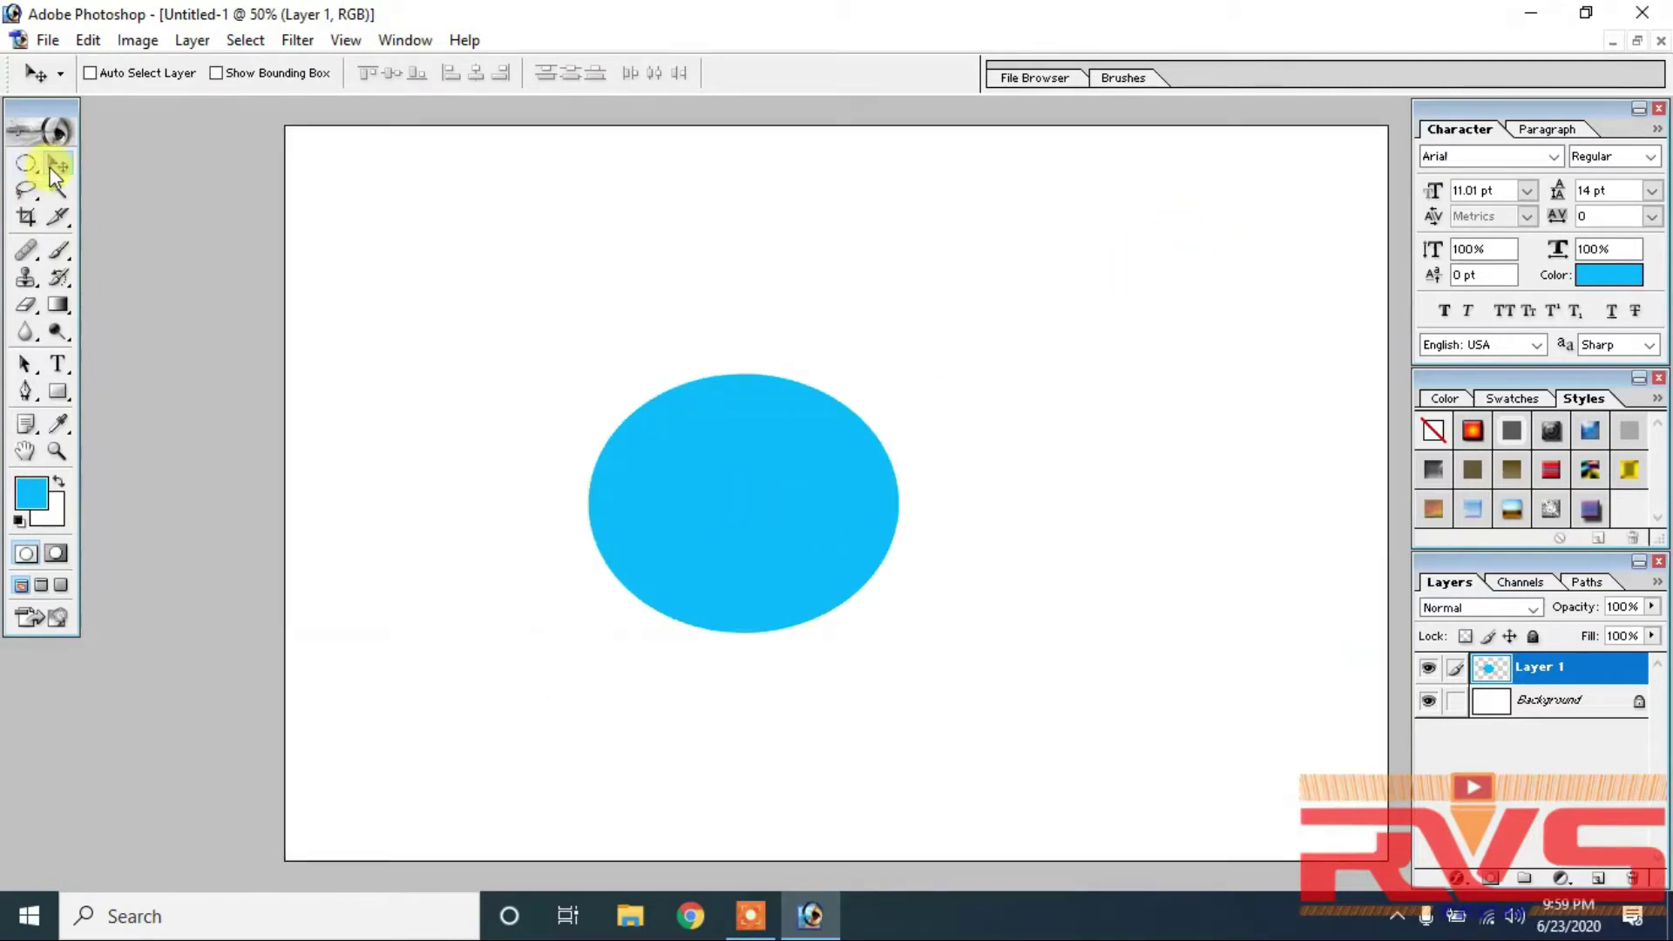
{"action": "right_click", "coordinate": [714, 472]}
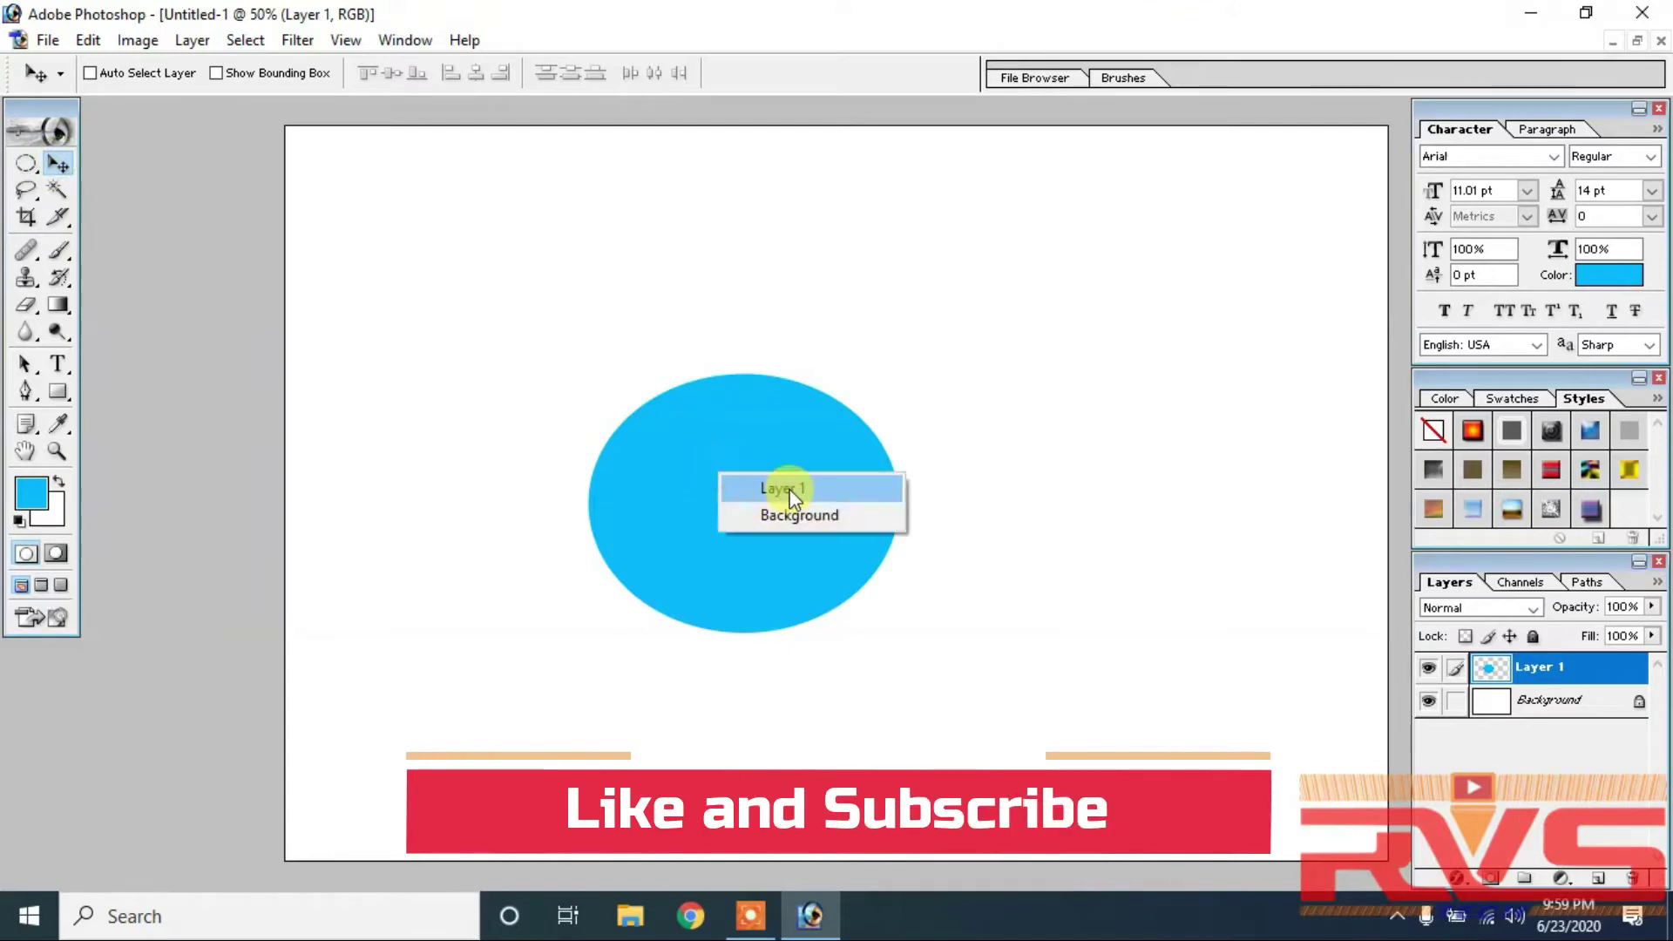
{"action": "left_click", "coordinate": [760, 478]}
{"action": "left_click_drag", "start_coordinate": [761, 474], "coordinate": [446, 328]}
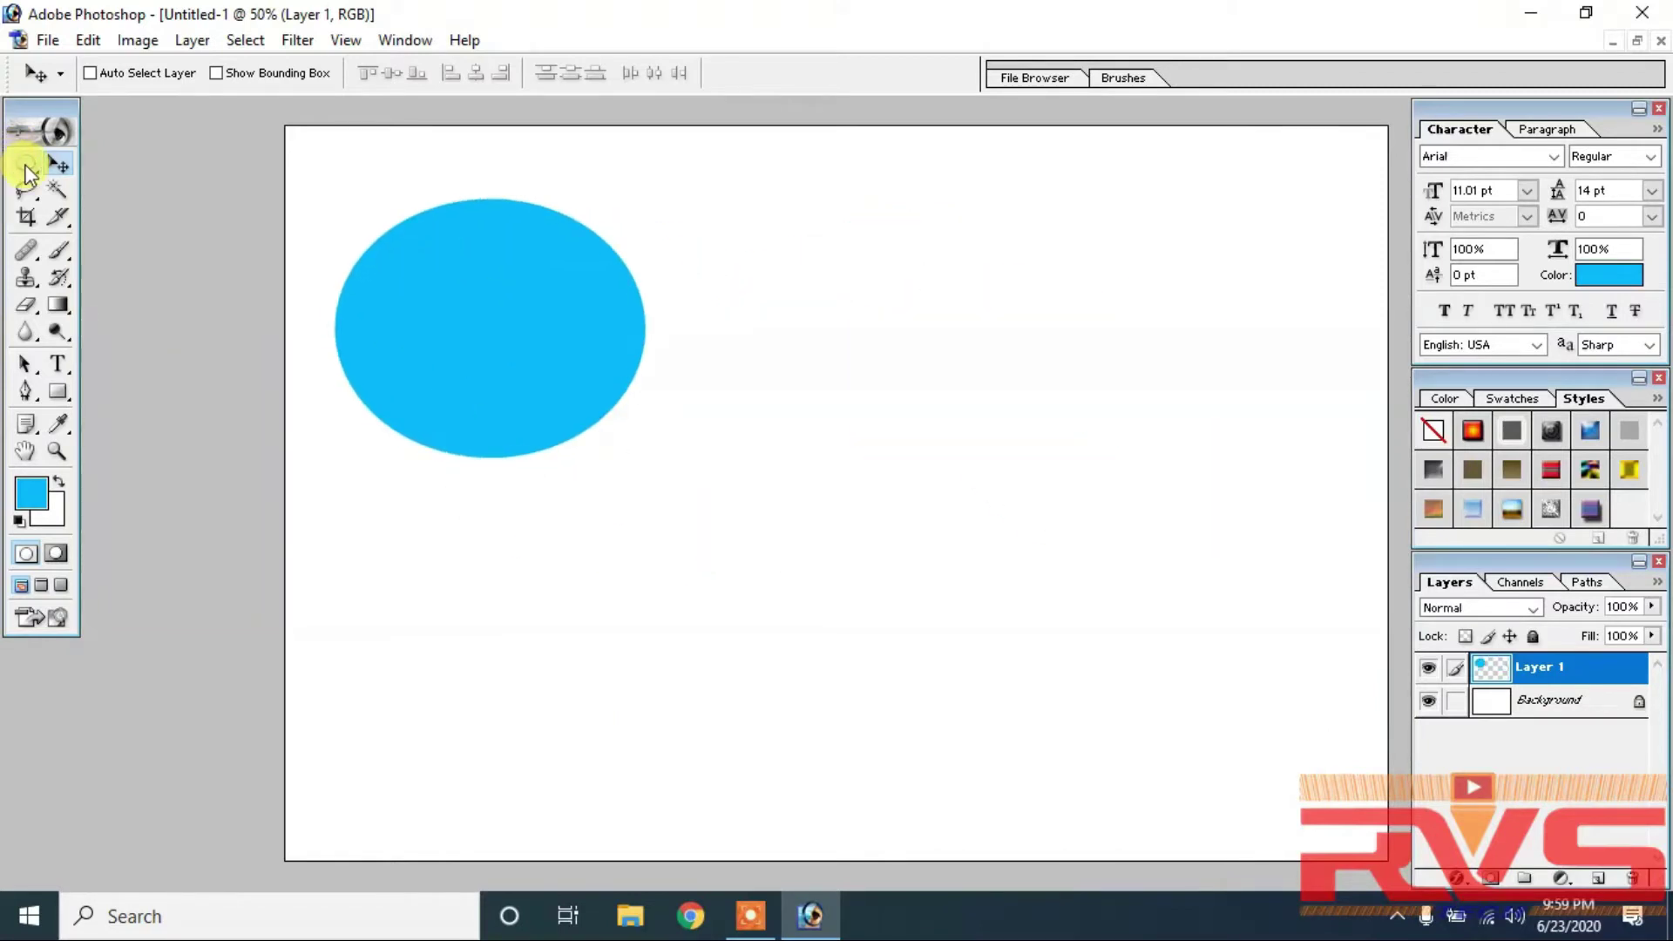
Make a rectangular marquee selection beside the blue ellipse and add a new layer for it
{"action": "left_click_drag", "start_coordinate": [26, 172], "coordinate": [184, 164]}
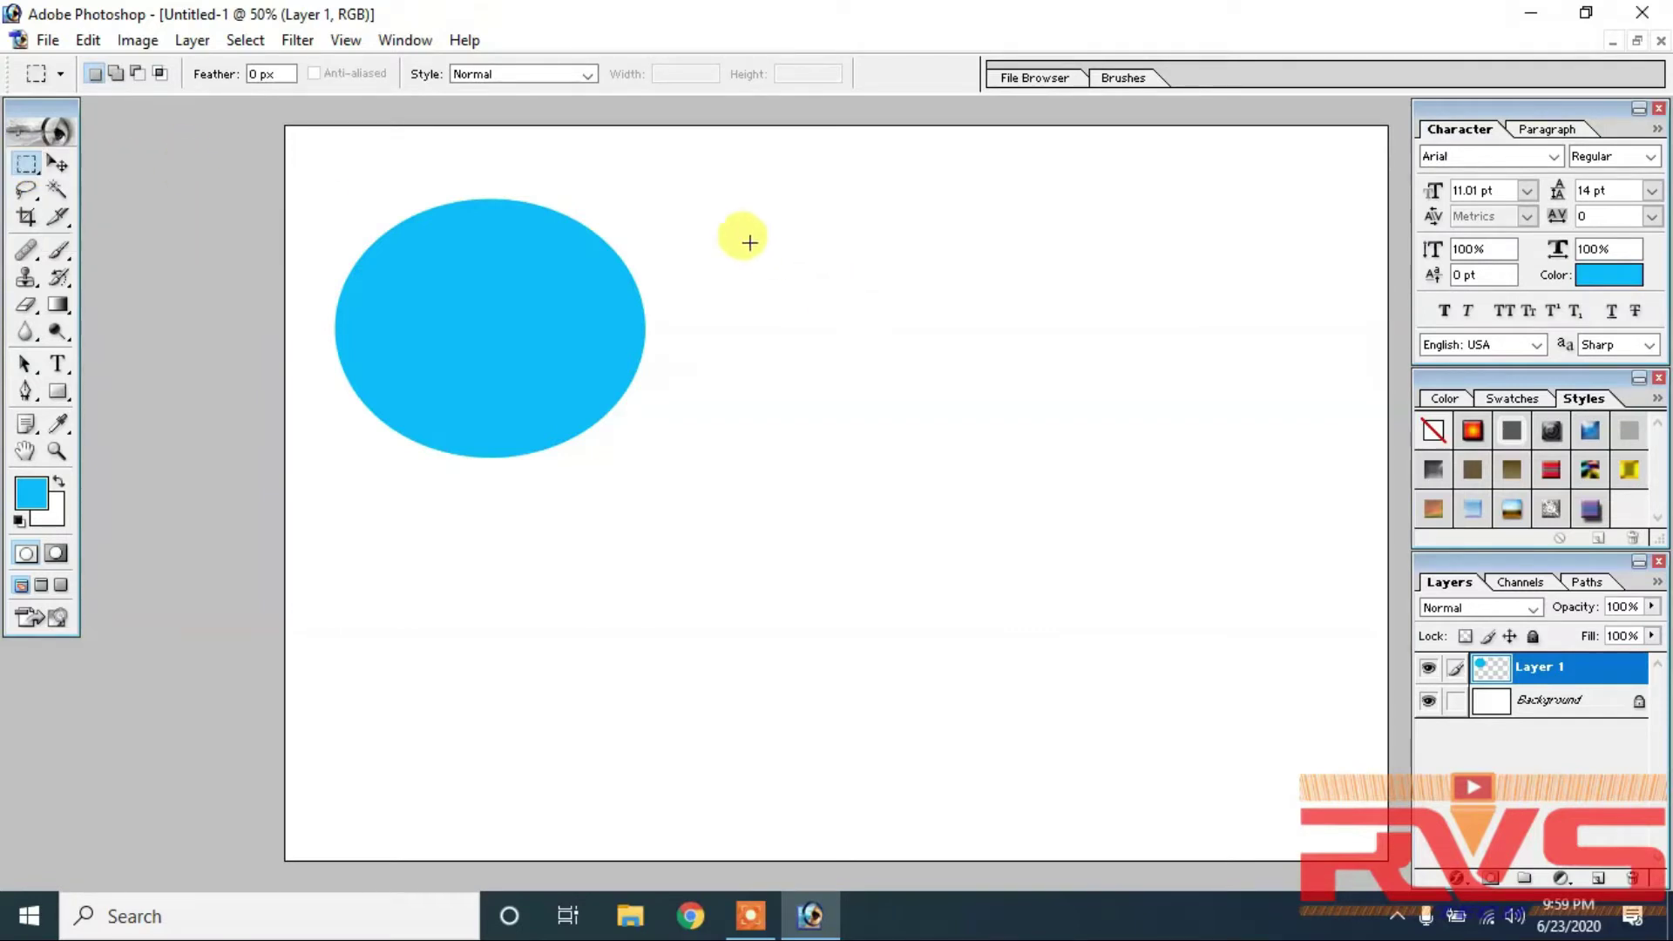
{"action": "left_click_drag", "start_coordinate": [750, 240], "coordinate": [1037, 477]}
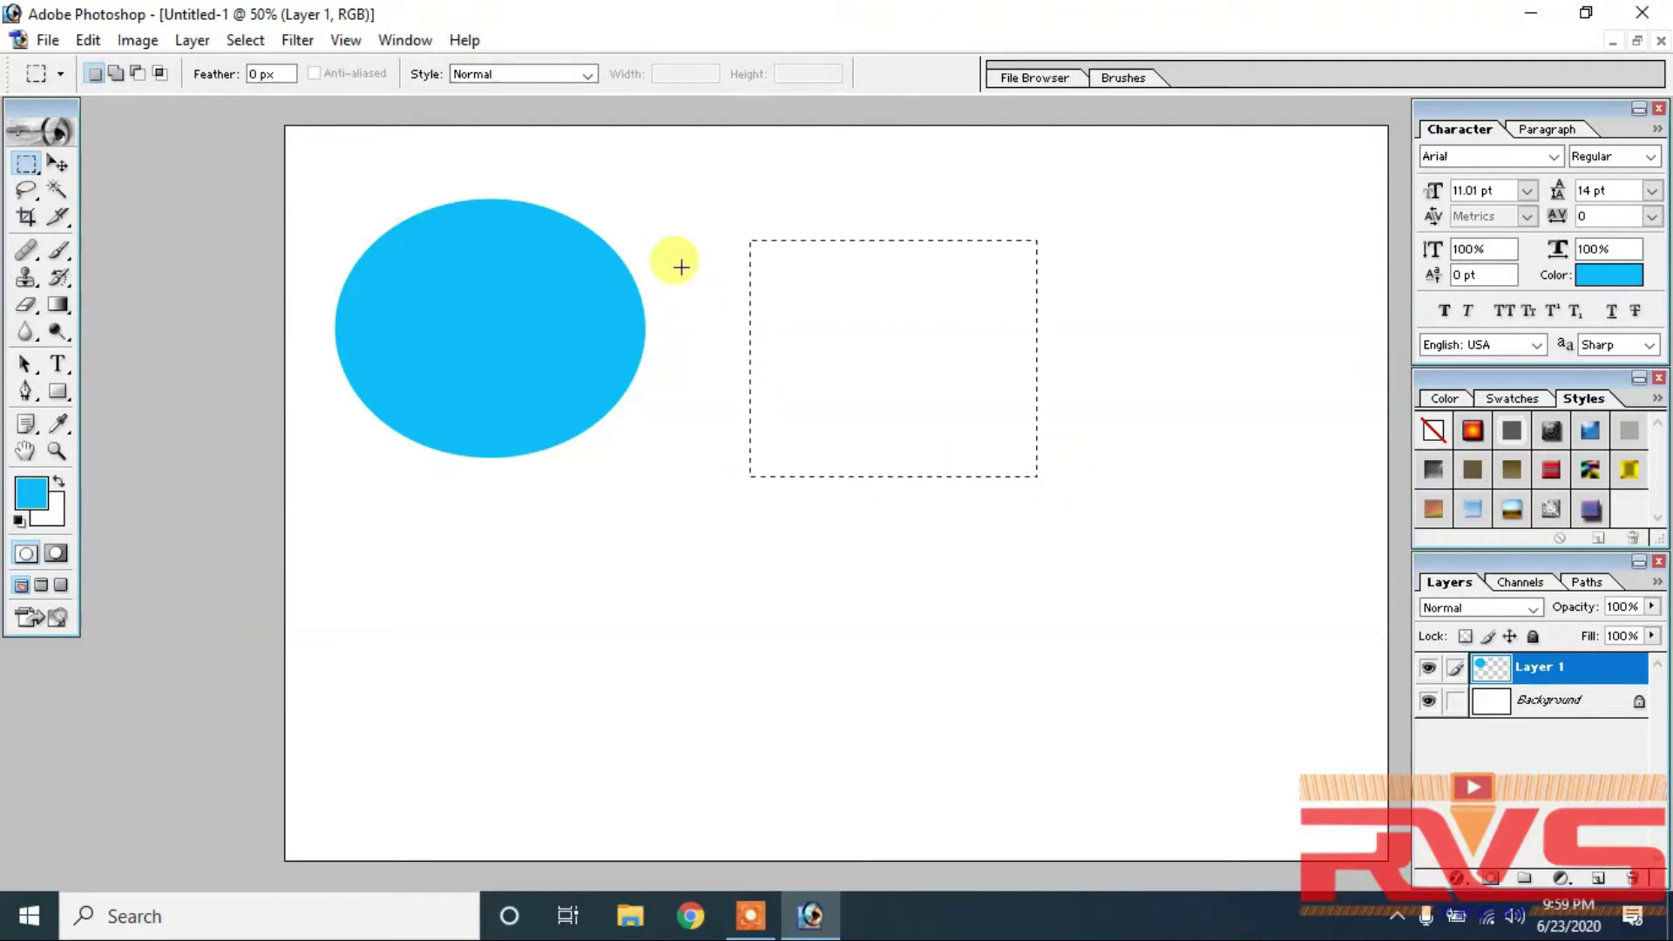
{"action": "key", "text": "ctrl+shift+n"}
{"action": "key", "text": "Return"}
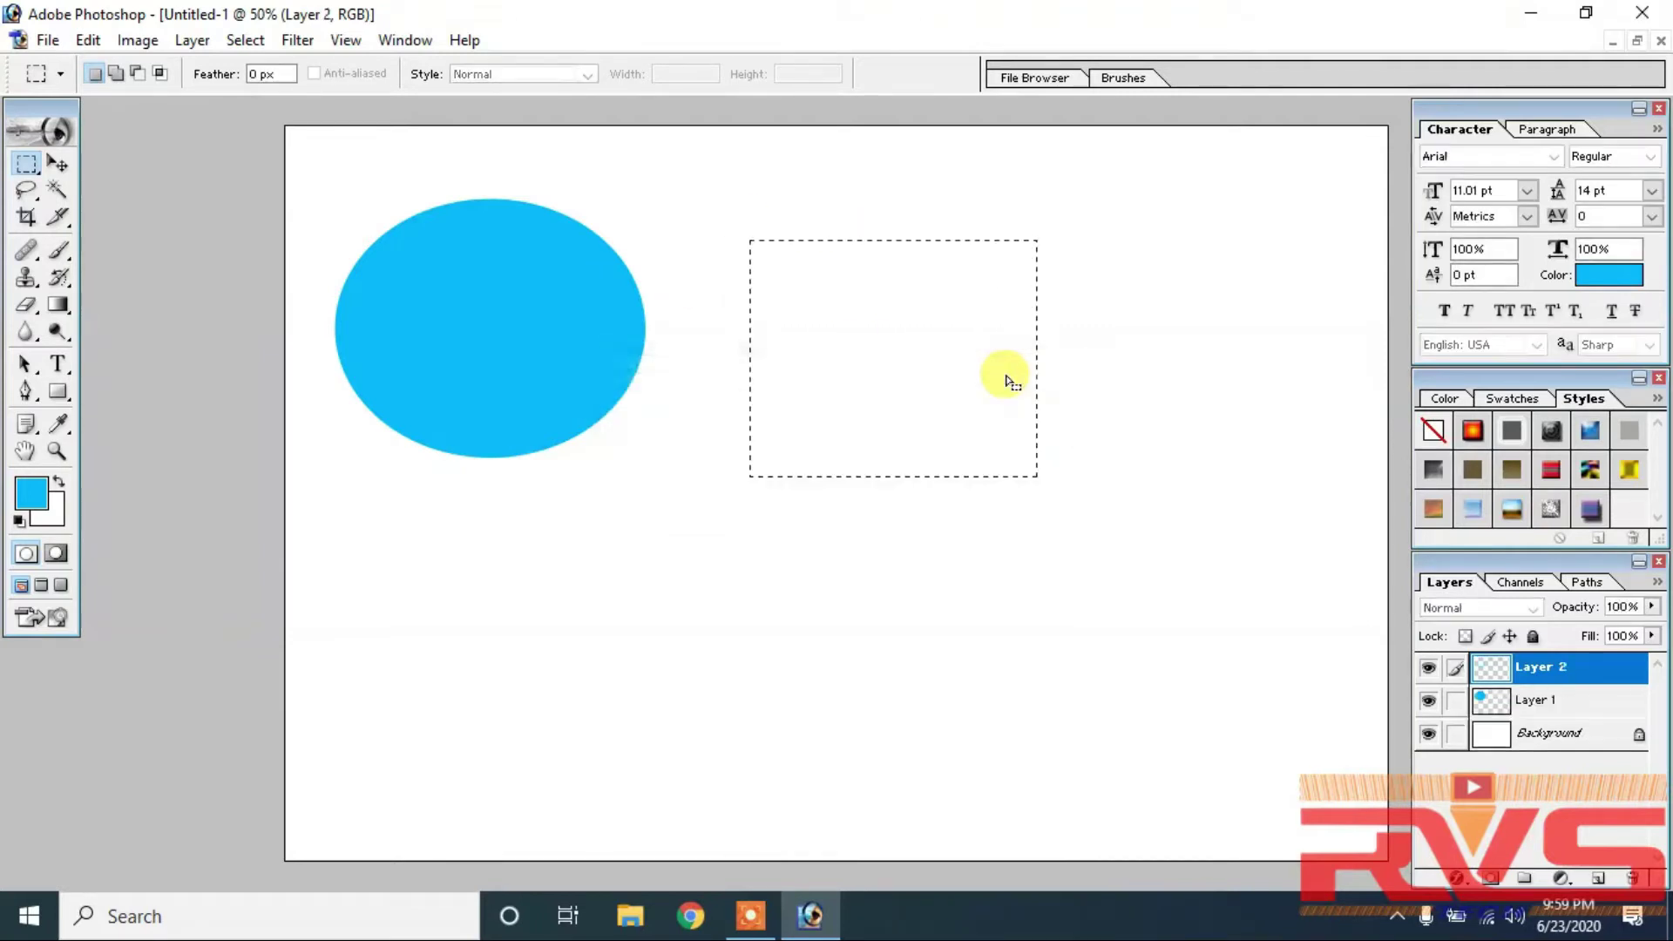
Fill the rectangular selection with the green foreground colour 078F14 and deselect it
{"action": "left_click", "coordinate": [32, 494]}
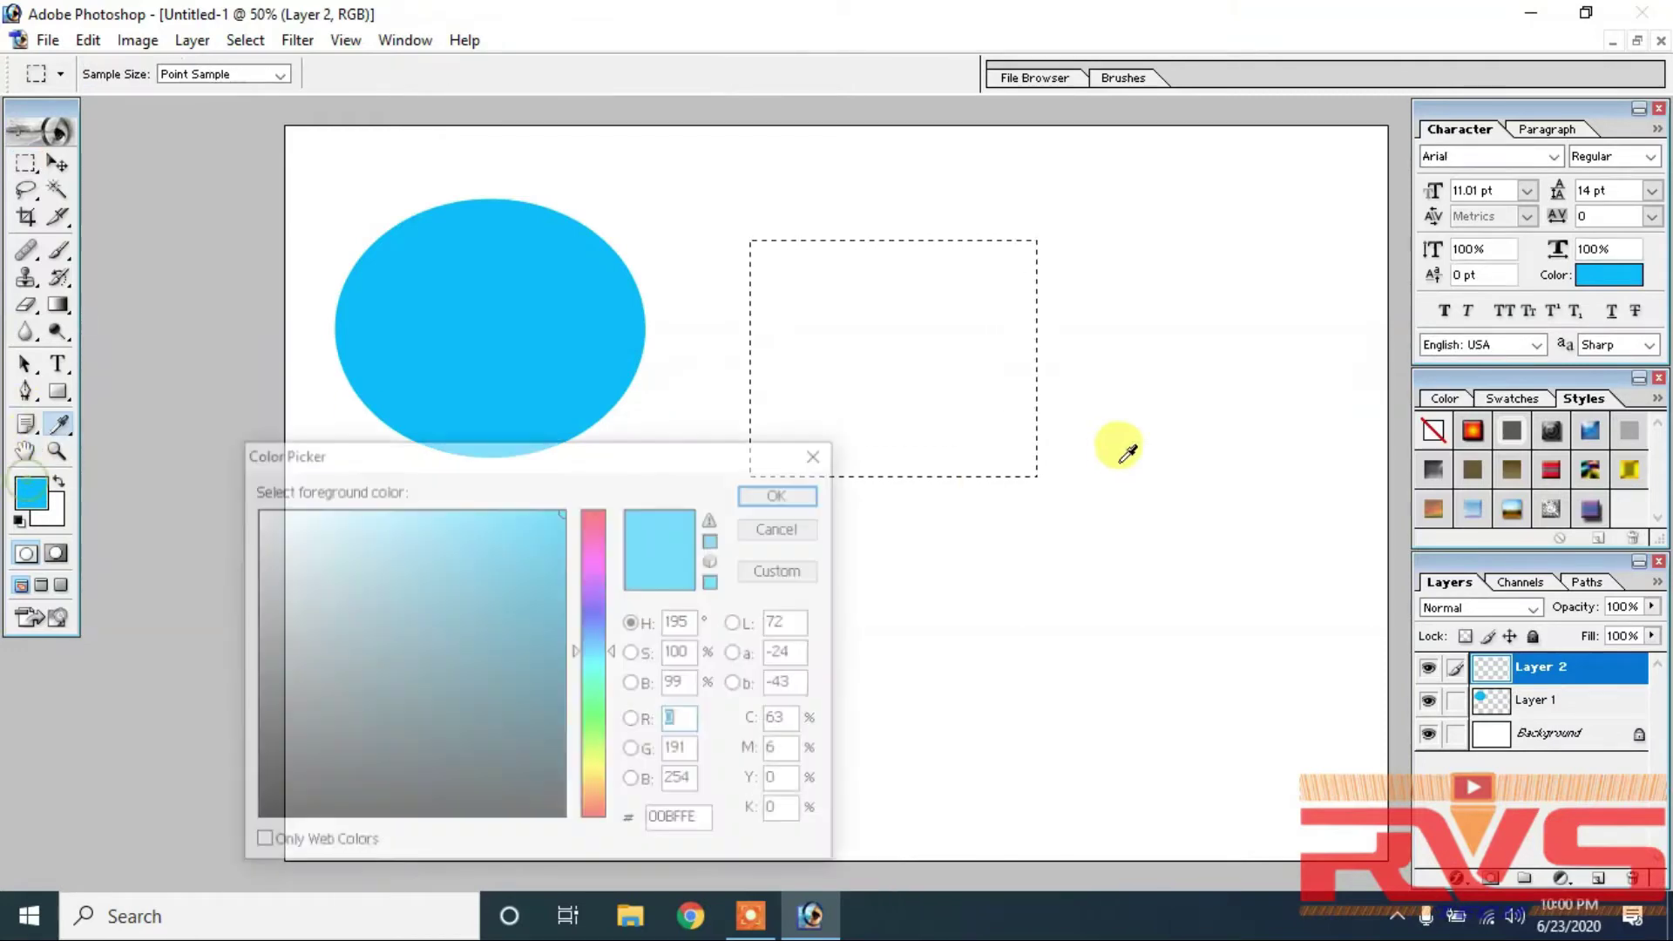
{"action": "left_click", "coordinate": [595, 712]}
{"action": "left_click", "coordinate": [550, 646]}
{"action": "left_click", "coordinate": [778, 493]}
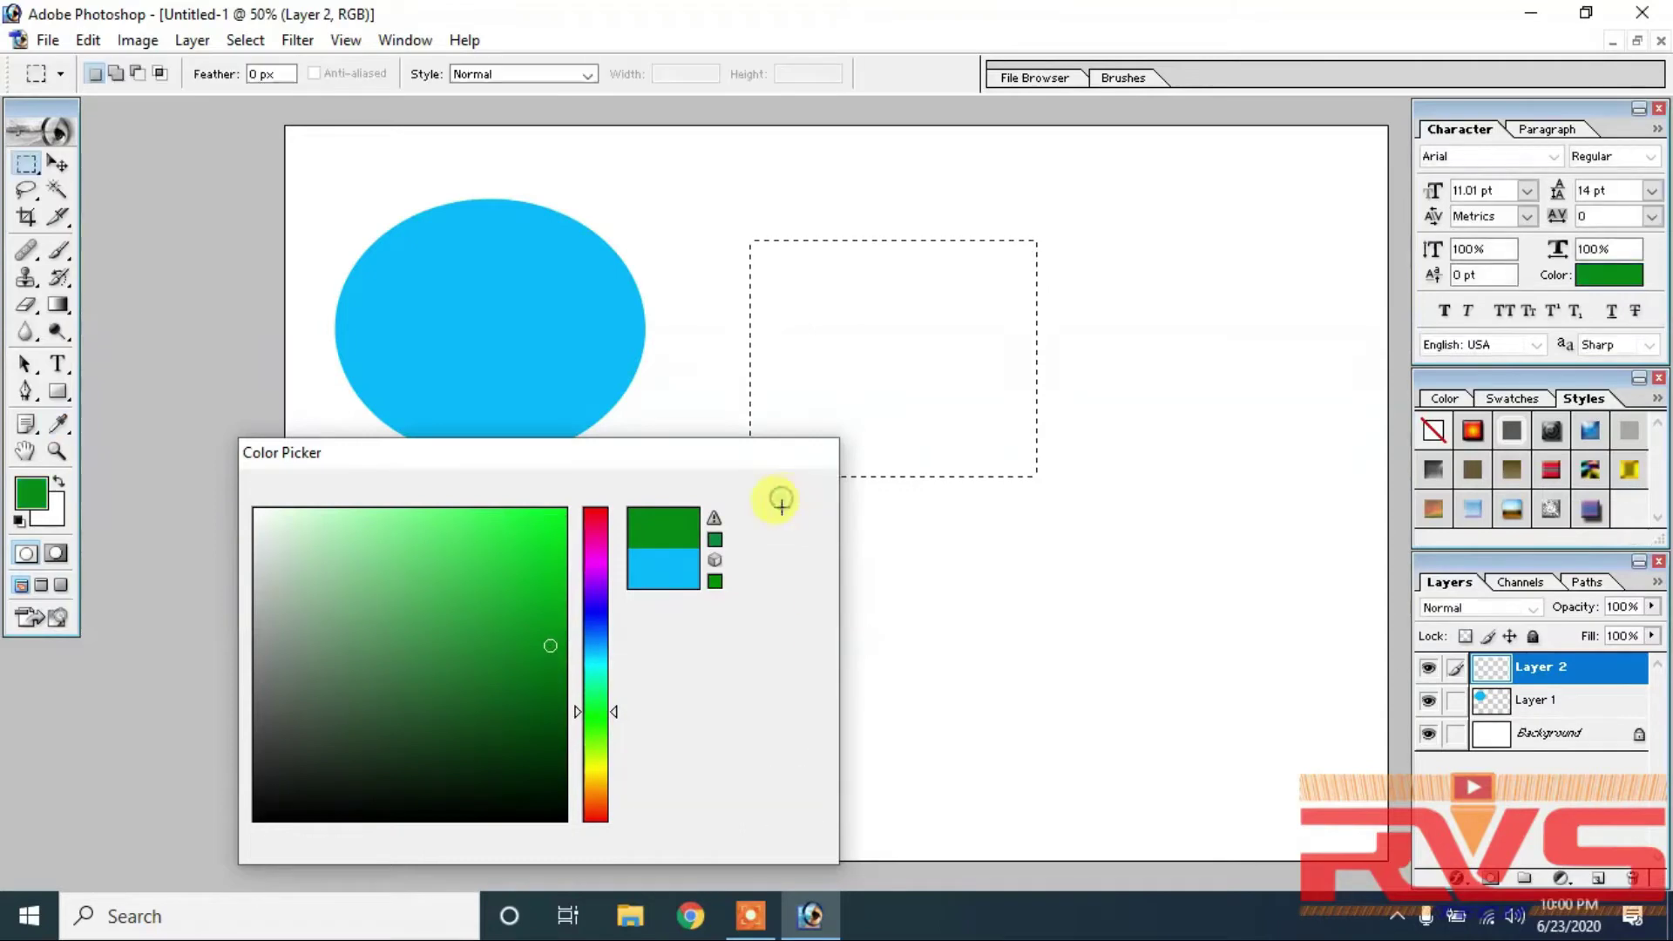
{"action": "key", "text": "alt+BackSpace"}
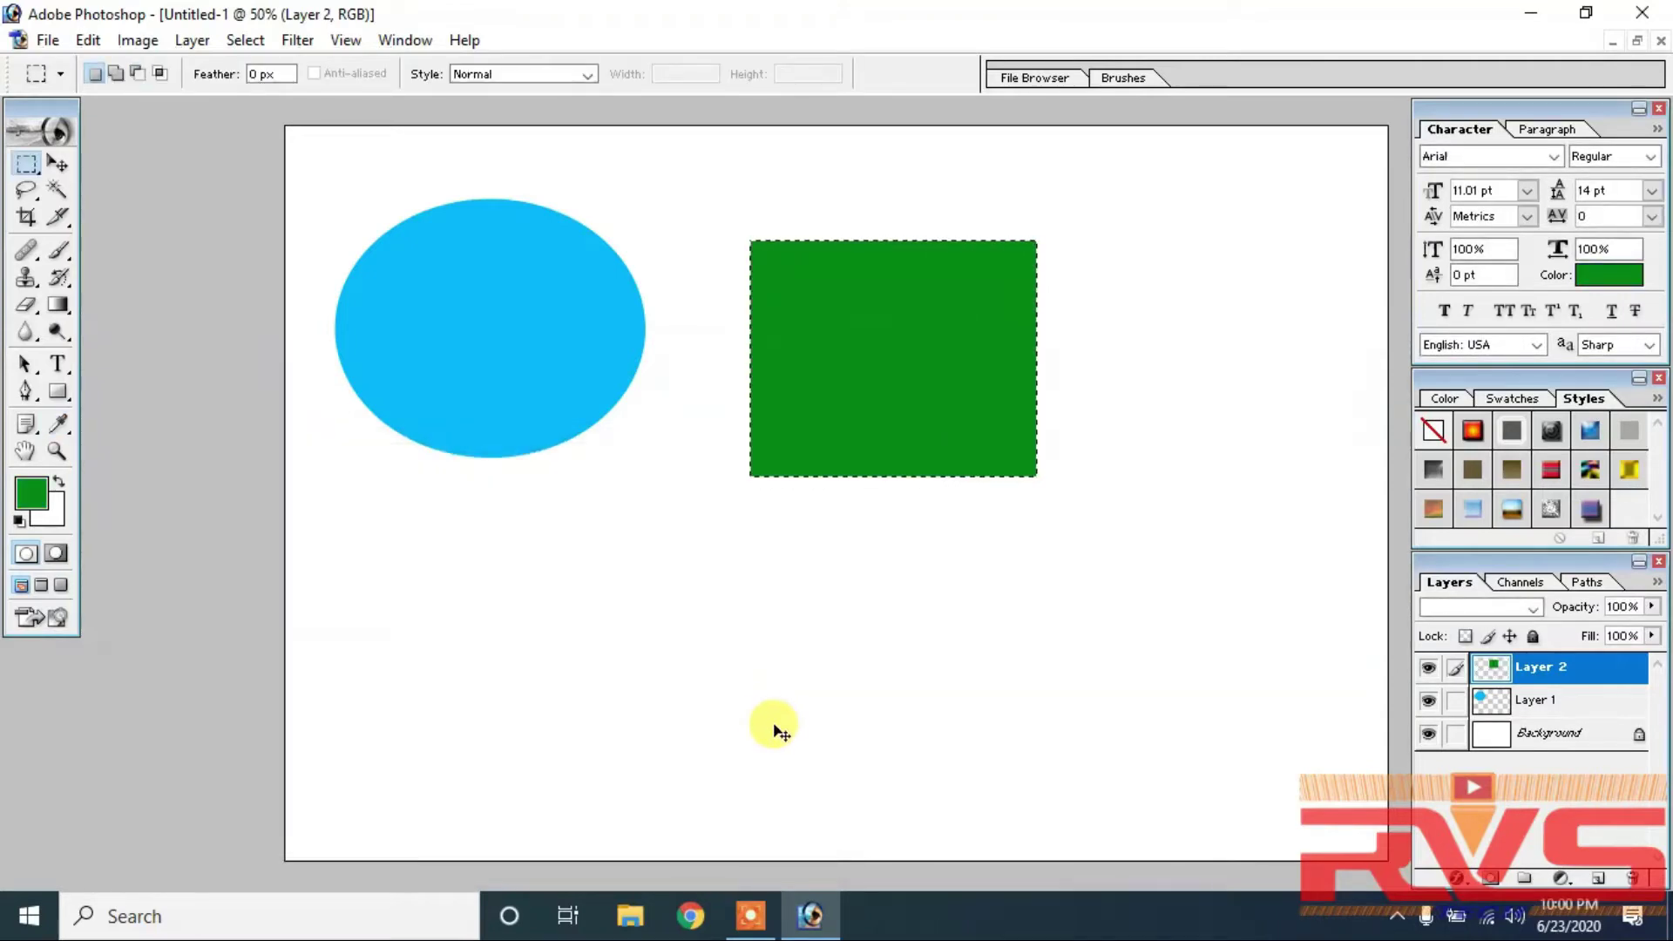
{"action": "key", "text": "ctrl+d"}
Make a roughly circular marquee selection below the green rectangle and add a new layer for it
{"action": "left_click", "coordinate": [29, 173]}
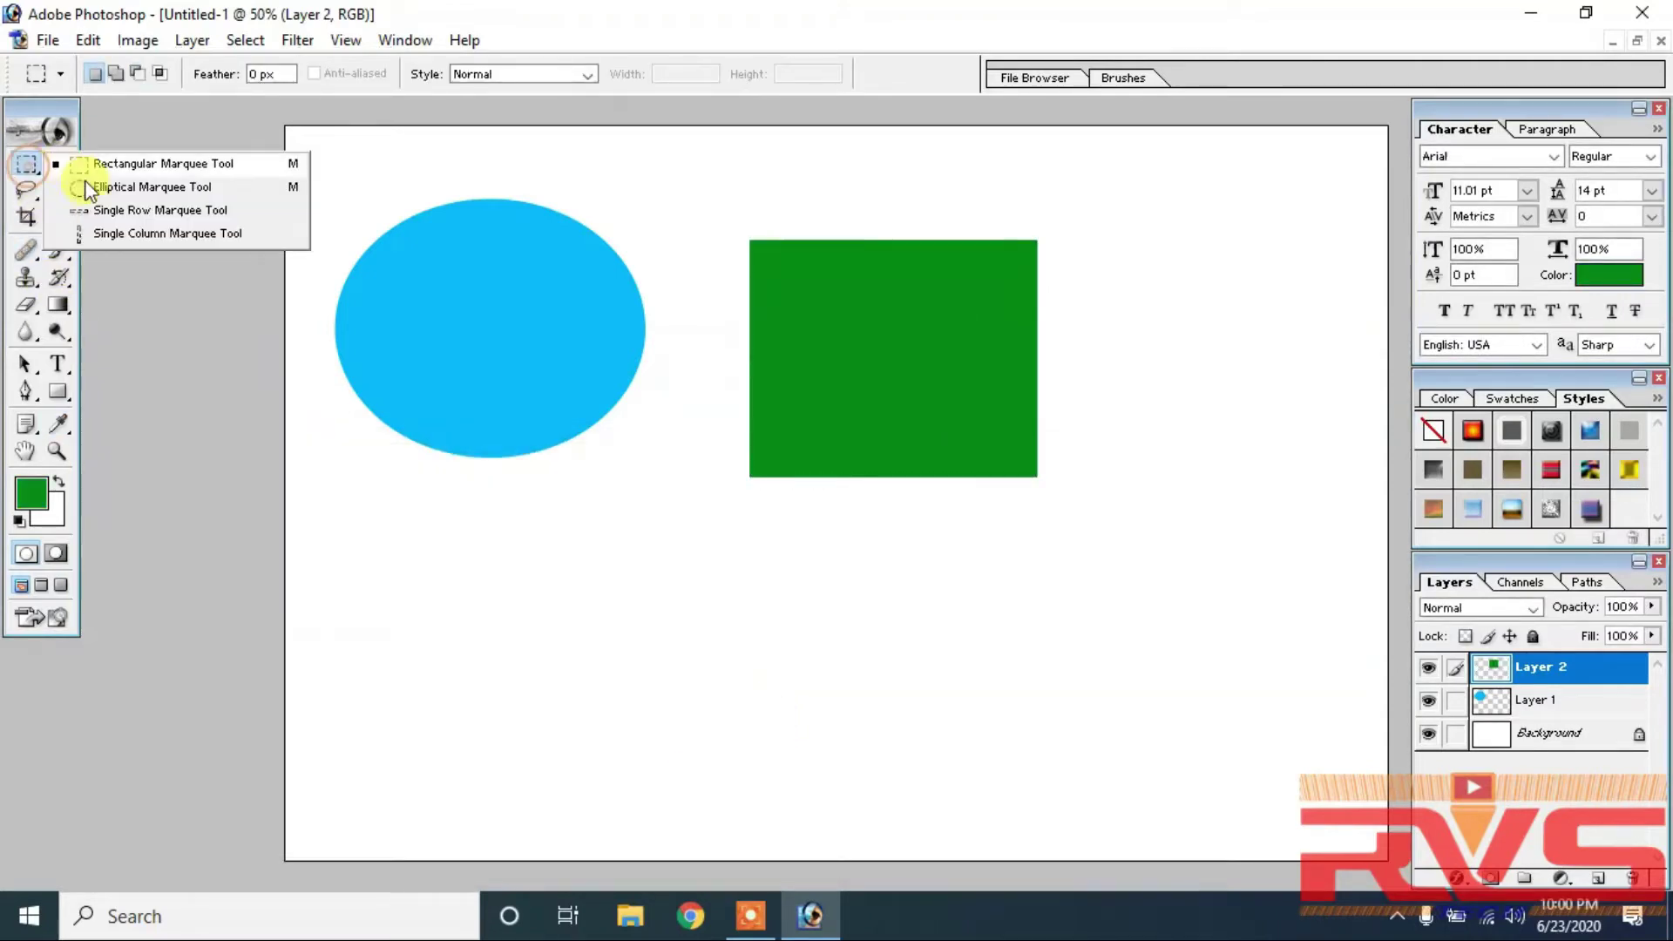
{"action": "left_click", "coordinate": [131, 183]}
{"action": "left_click_drag", "start_coordinate": [707, 567], "coordinate": [963, 812]}
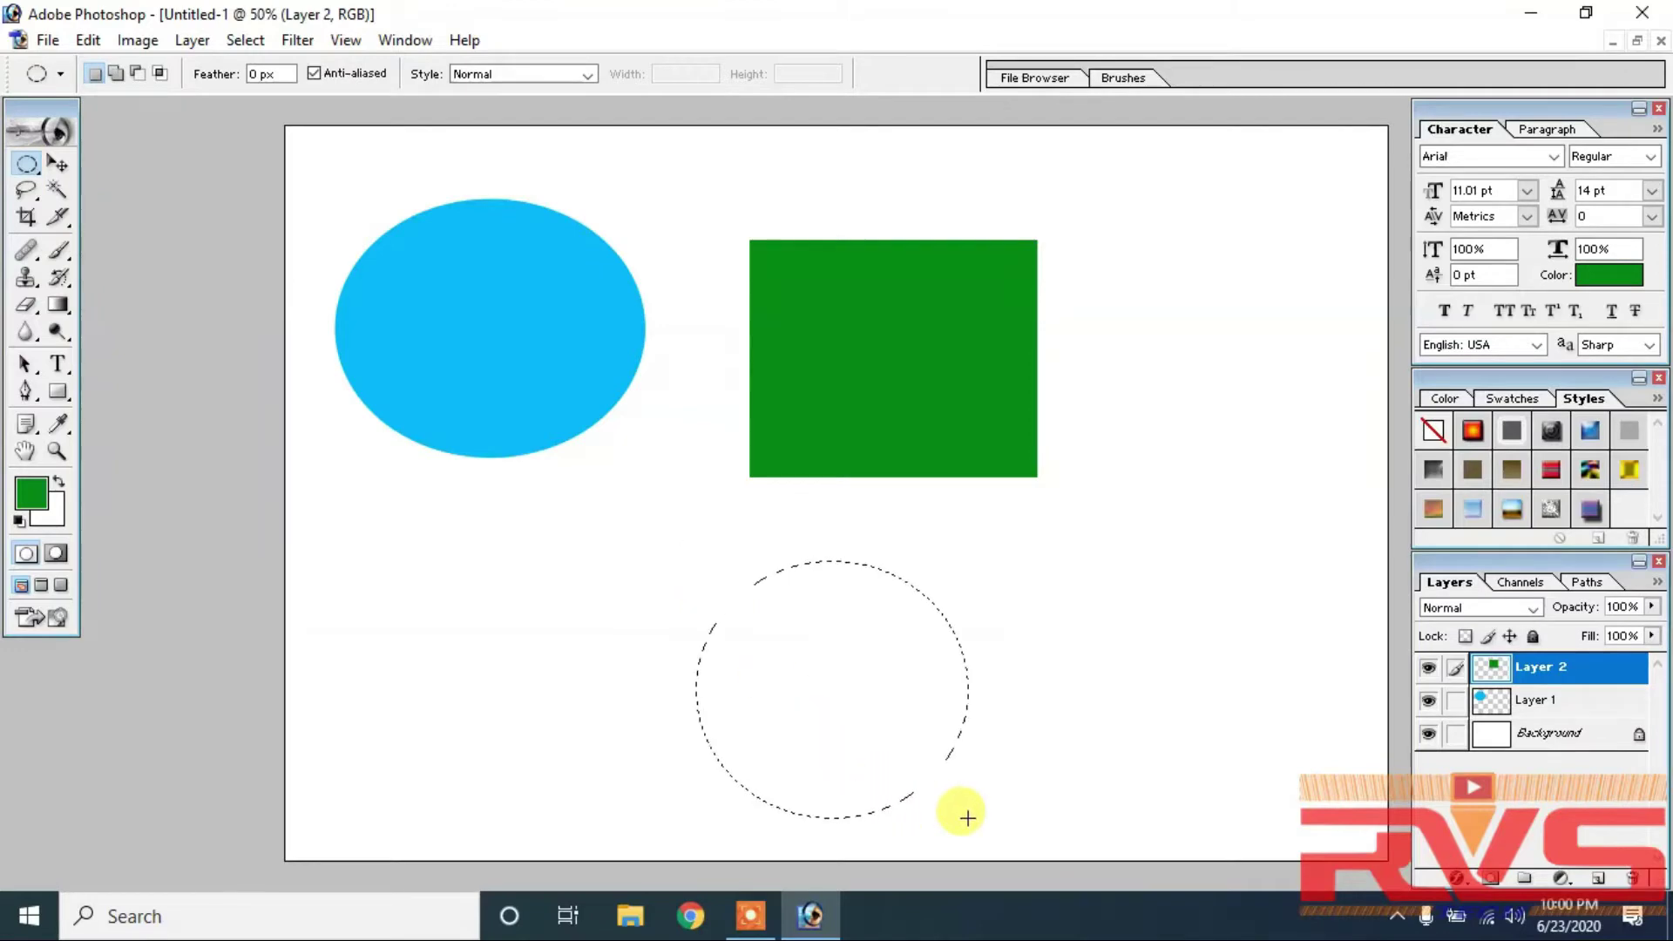
{"action": "key", "text": "ctrl+shift+n"}
{"action": "key", "text": "Return"}
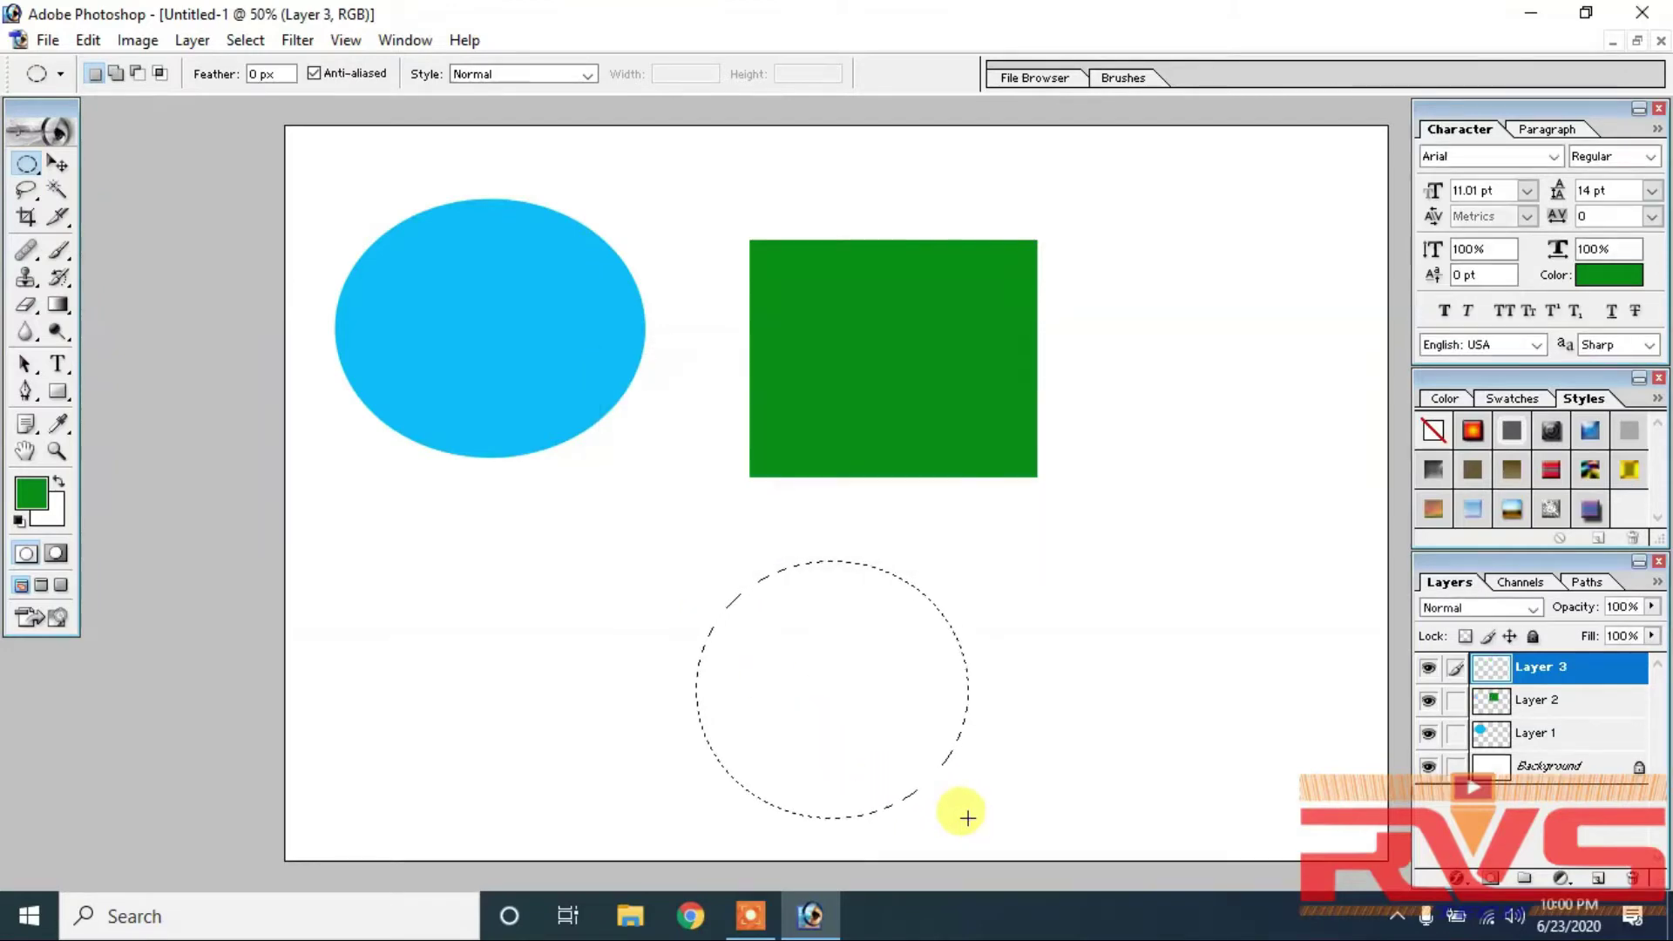
Fill the circular selection with the dark magenta foreground colour 8F0747 and deselect it
{"action": "left_click", "coordinate": [44, 498]}
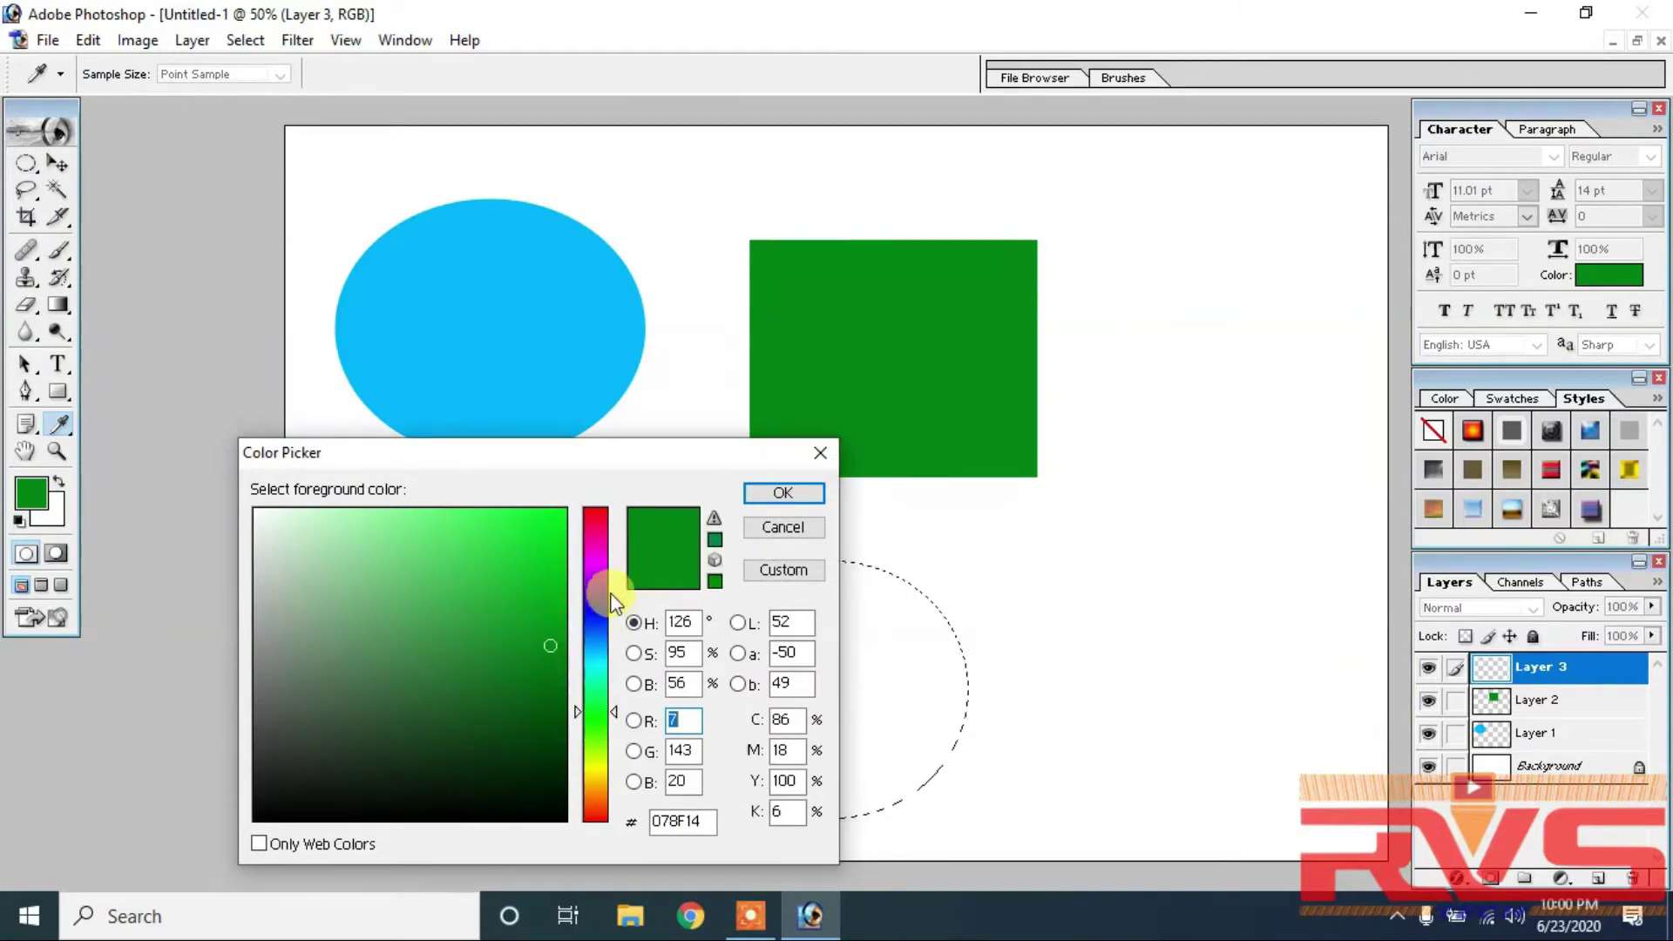
{"action": "left_click", "coordinate": [598, 532]}
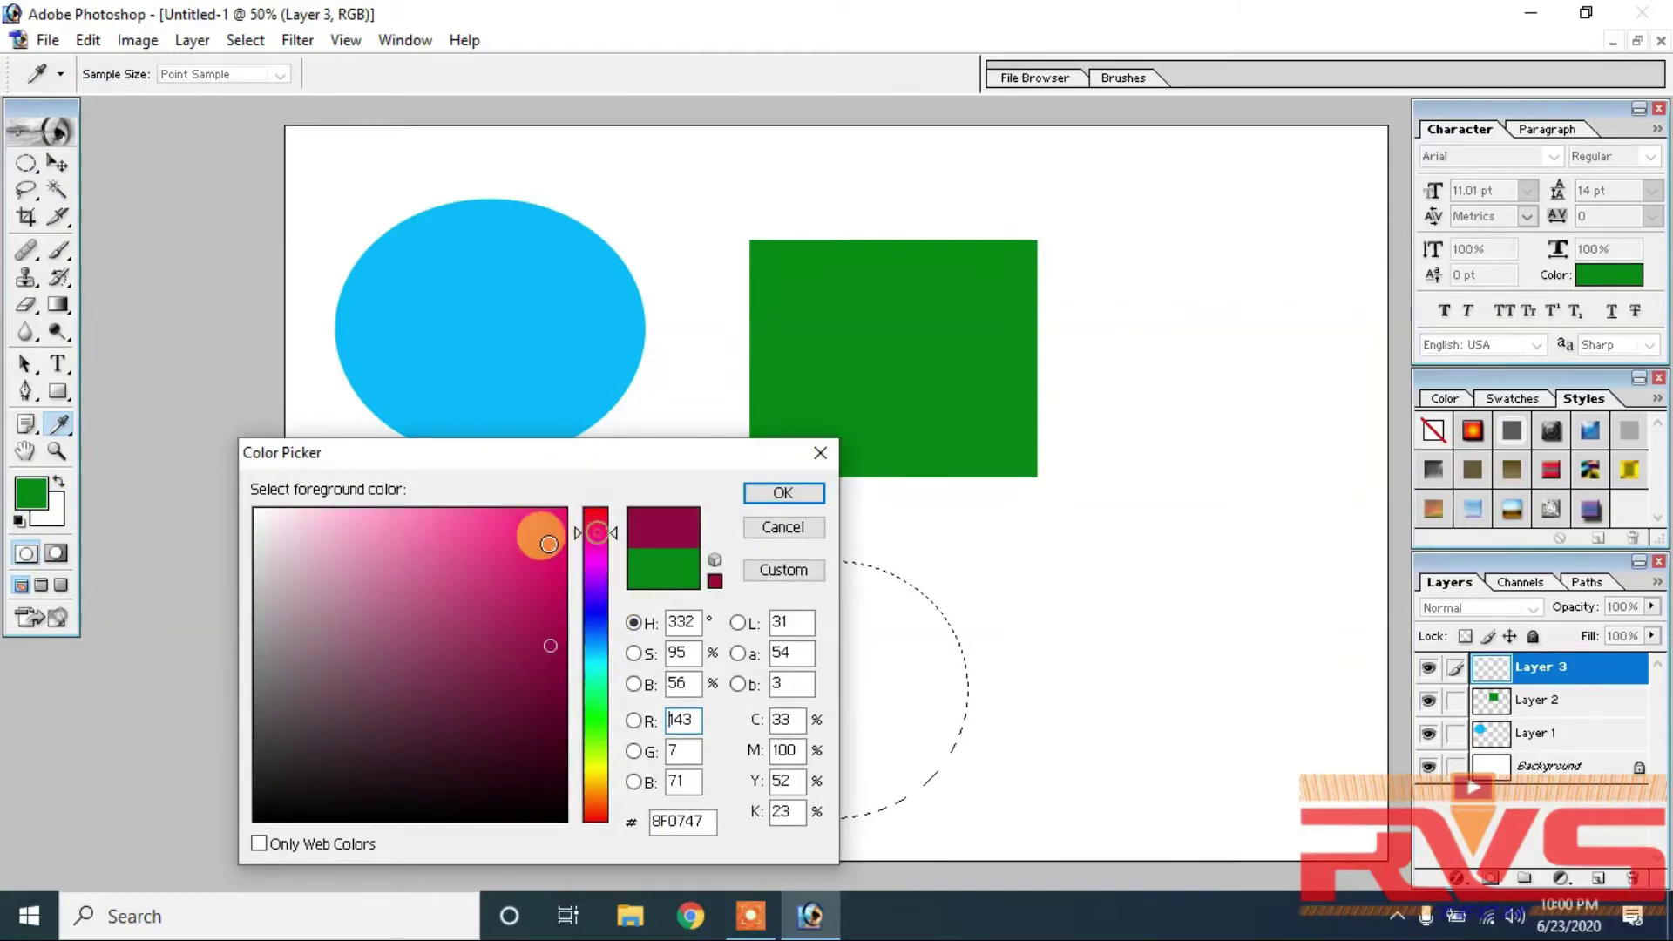
{"action": "left_click", "coordinate": [795, 494]}
{"action": "key", "text": "m"}
{"action": "key", "text": "alt+BackSpace"}
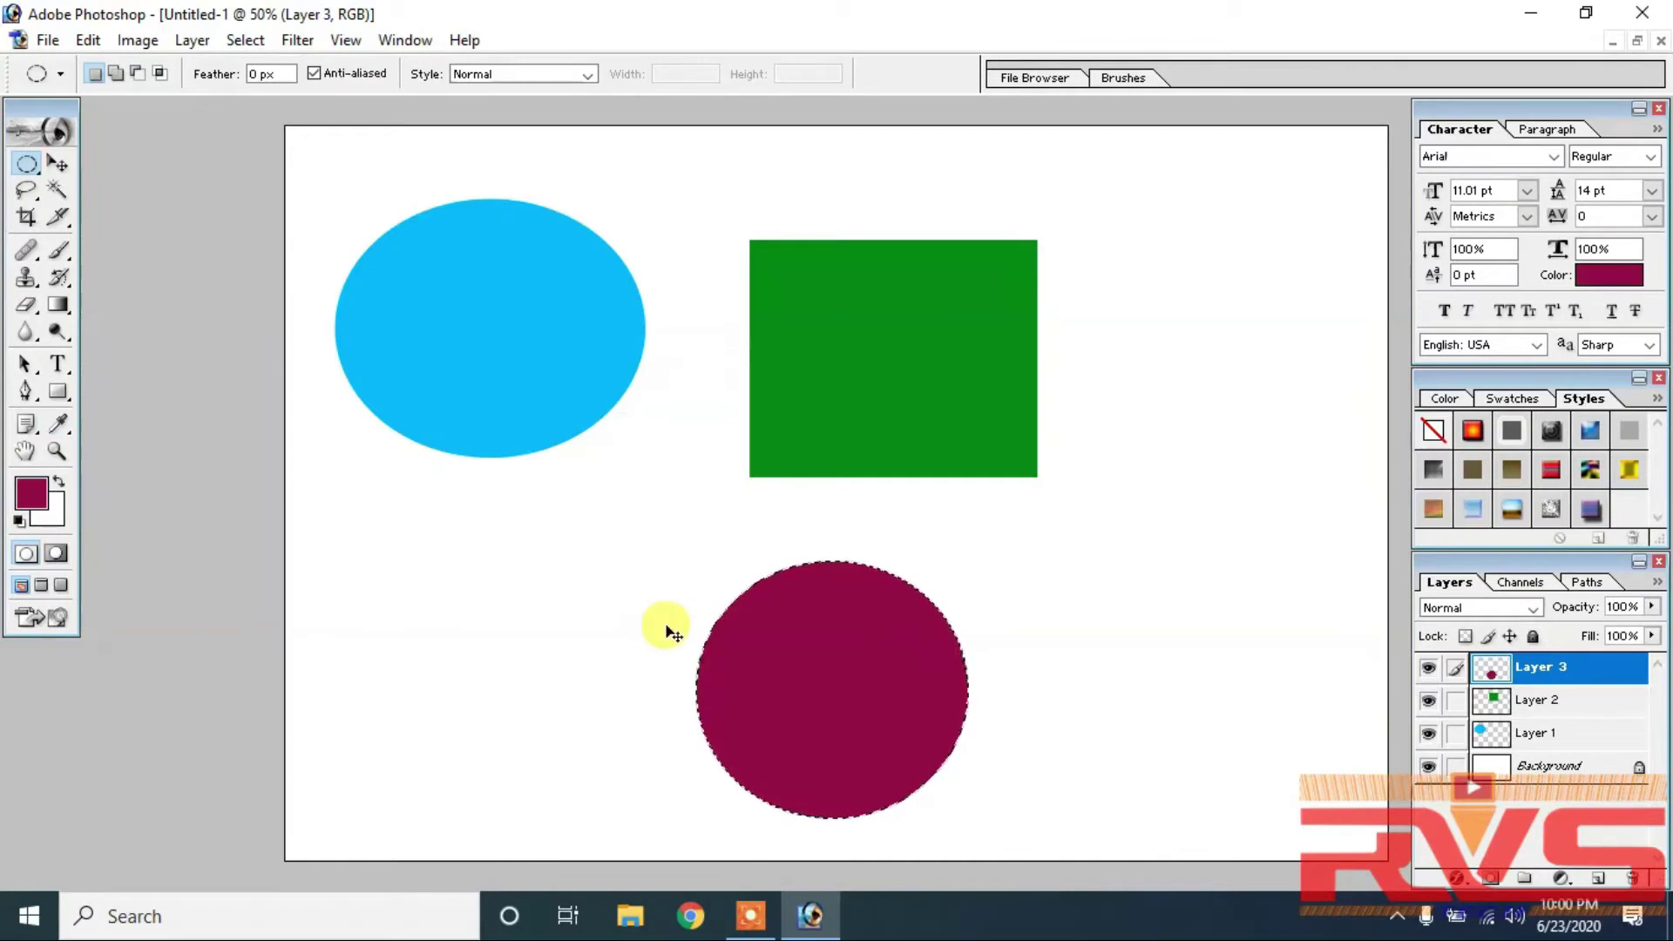
{"action": "key", "text": "ctrl+d"}
{"action": "key", "text": "v"}
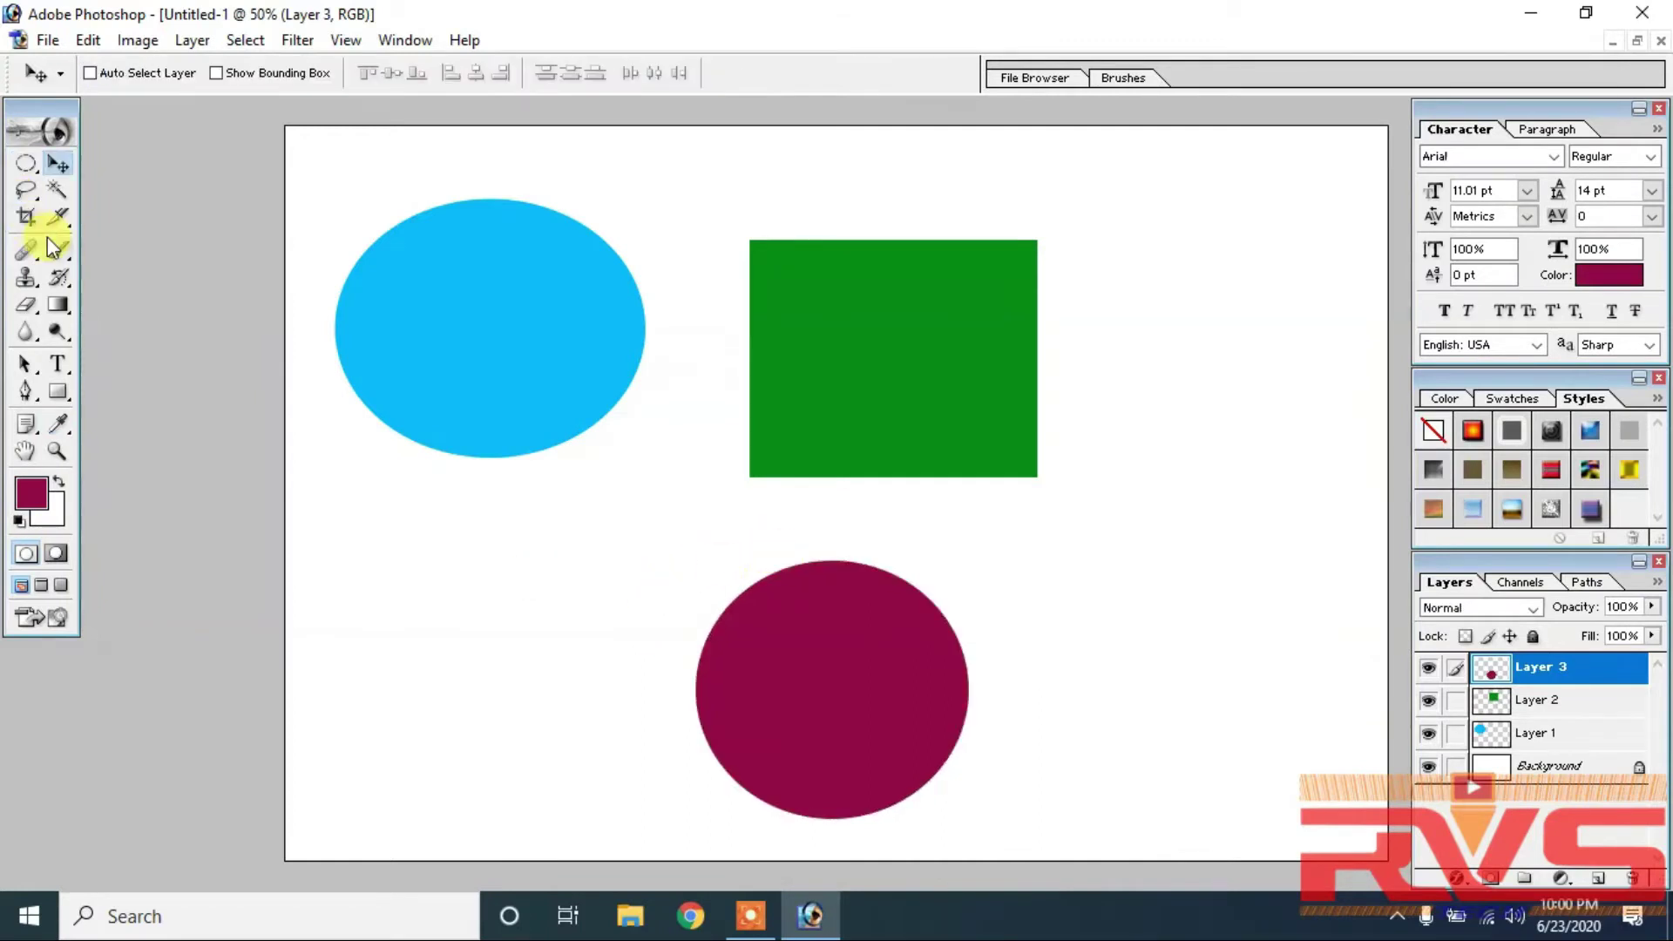
Try cropping the canvas to 3 in by 3 in across the shapes, and undo the crop
{"action": "left_click", "coordinate": [25, 216]}
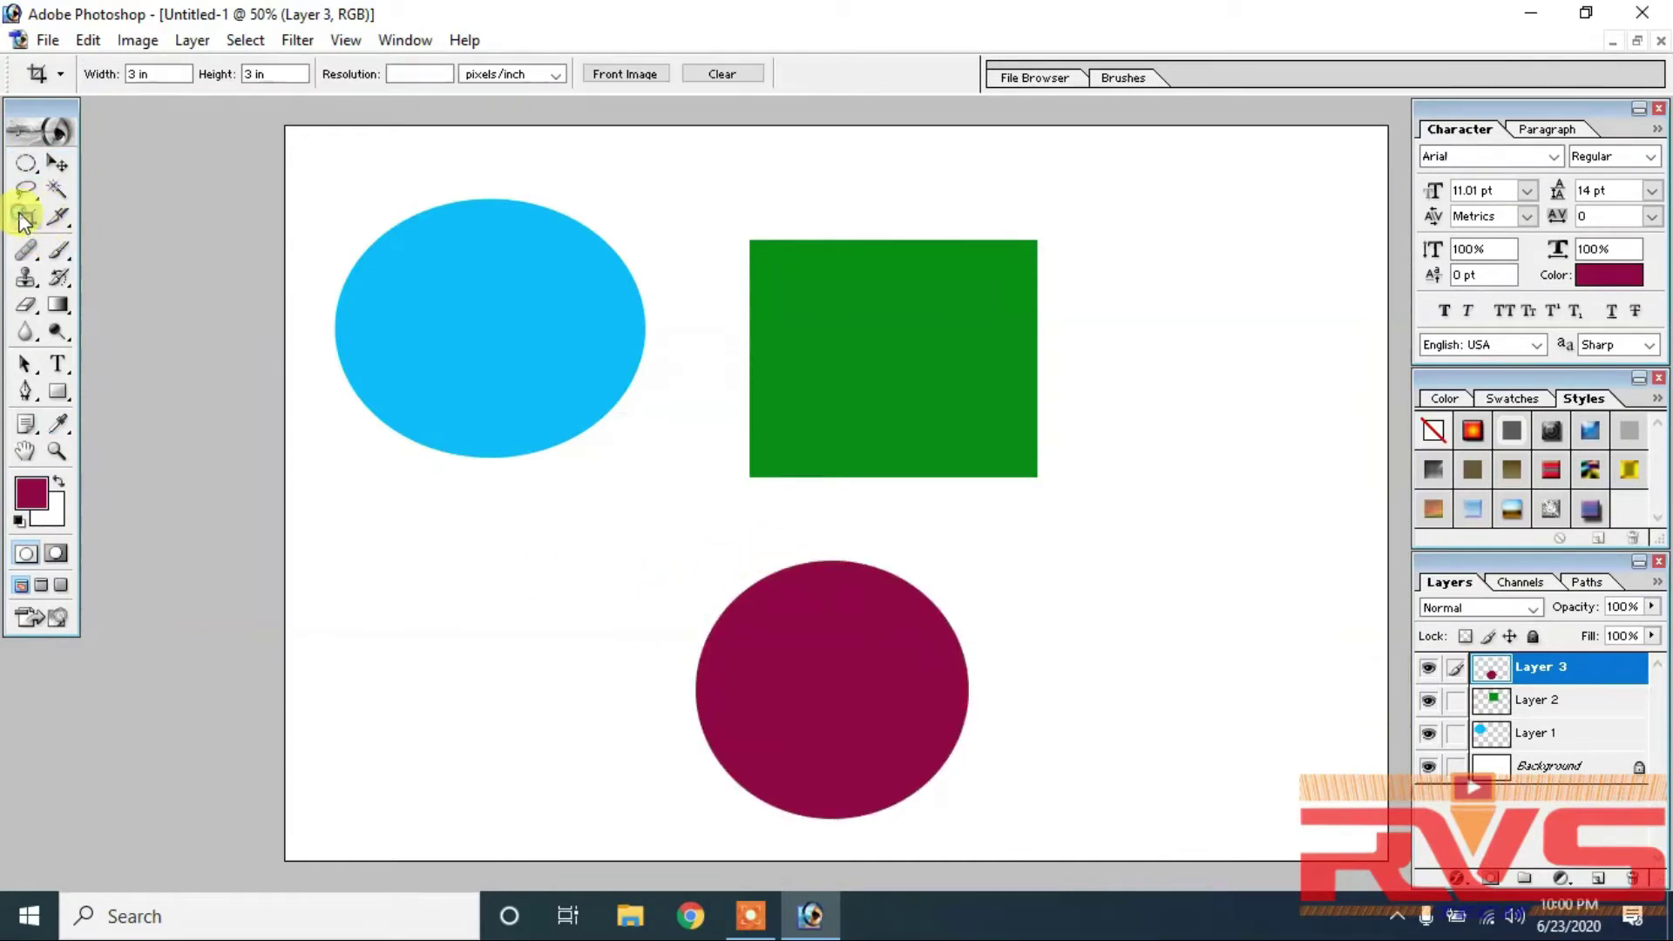
{"action": "left_click_drag", "start_coordinate": [281, 148], "coordinate": [1552, 912]}
{"action": "key", "text": "Return"}
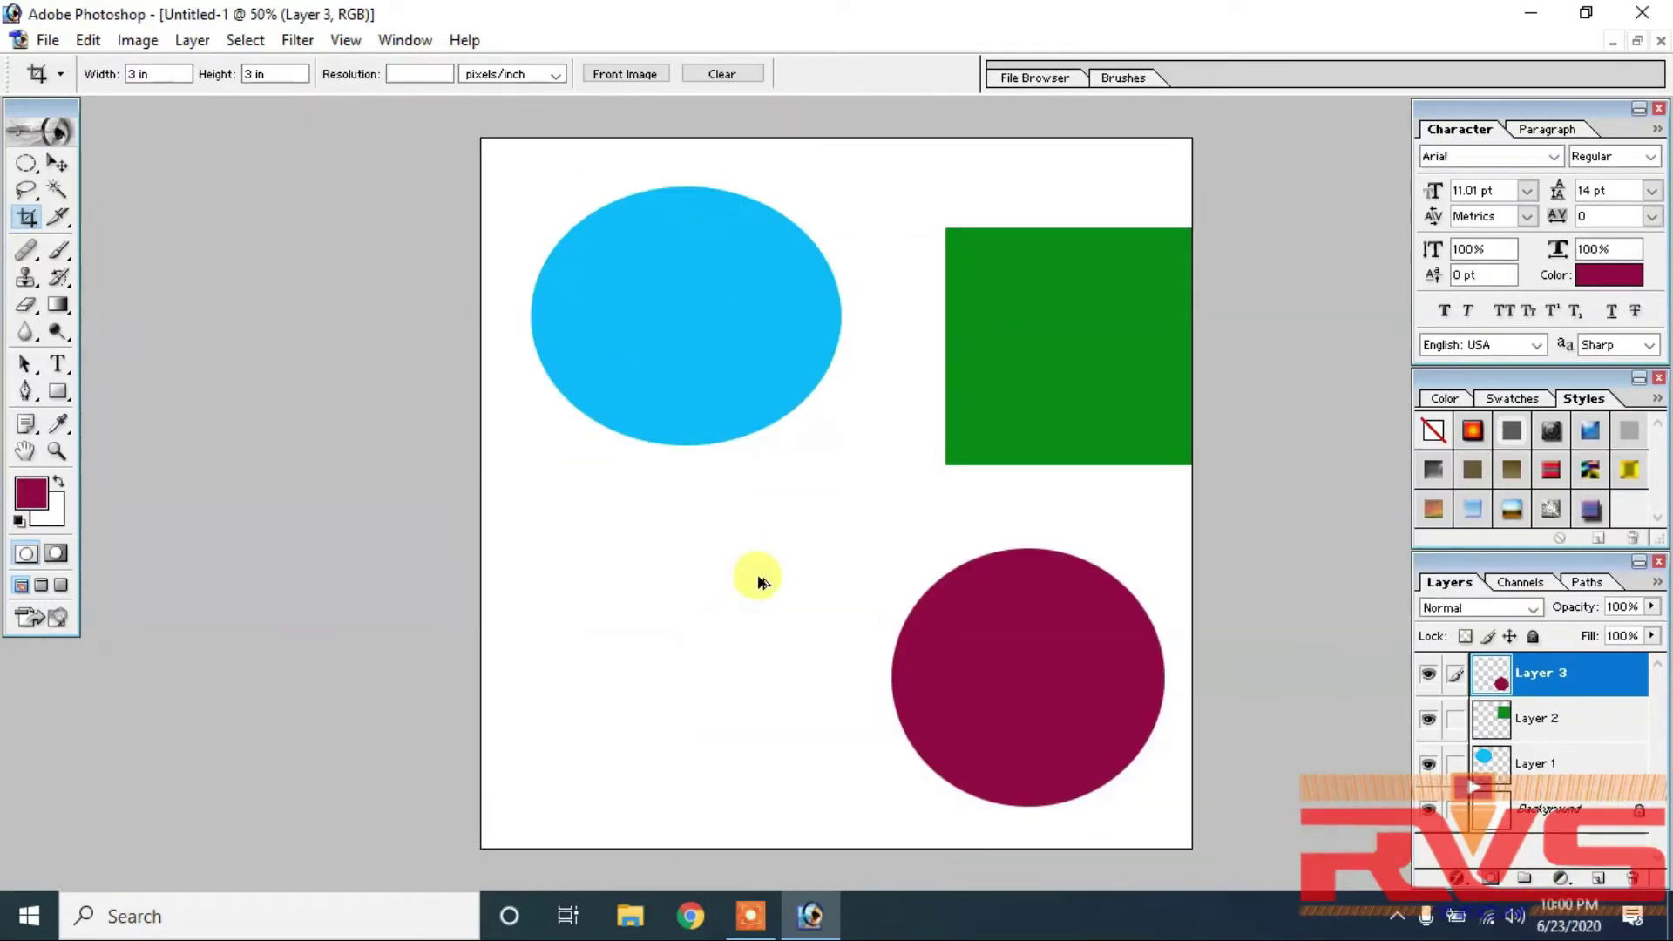
{"action": "key", "text": "ctrl+z"}
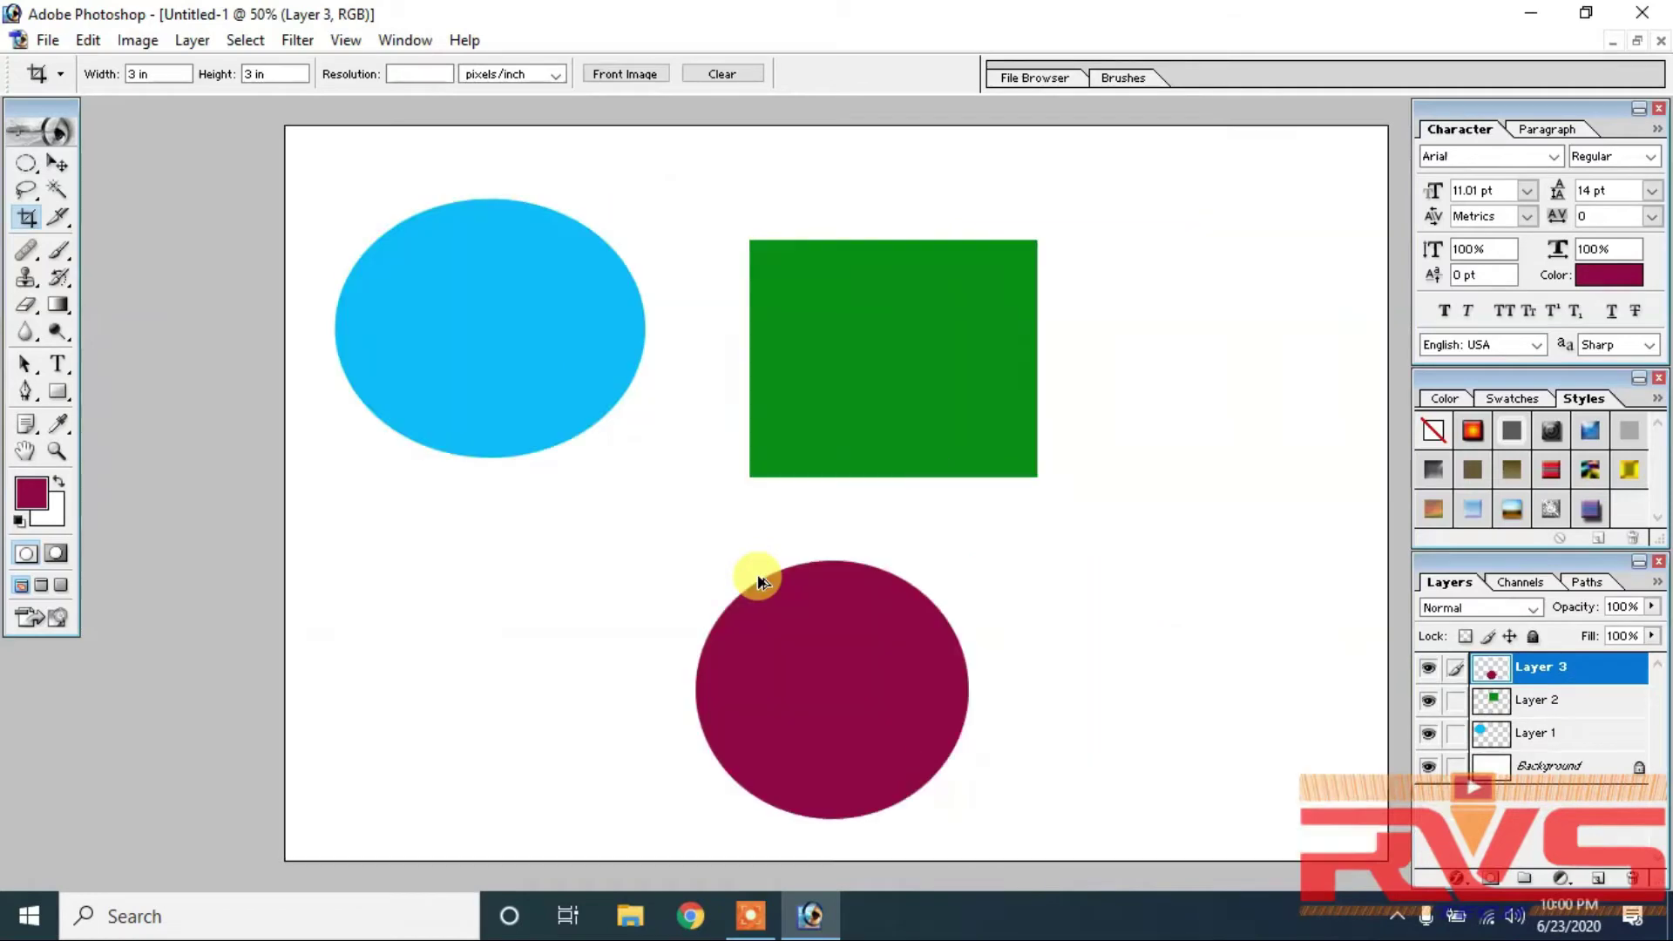
Try the Magic Wand on the blue ellipse with Layer 3 active, and clear the selection
{"action": "left_click", "coordinate": [51, 186]}
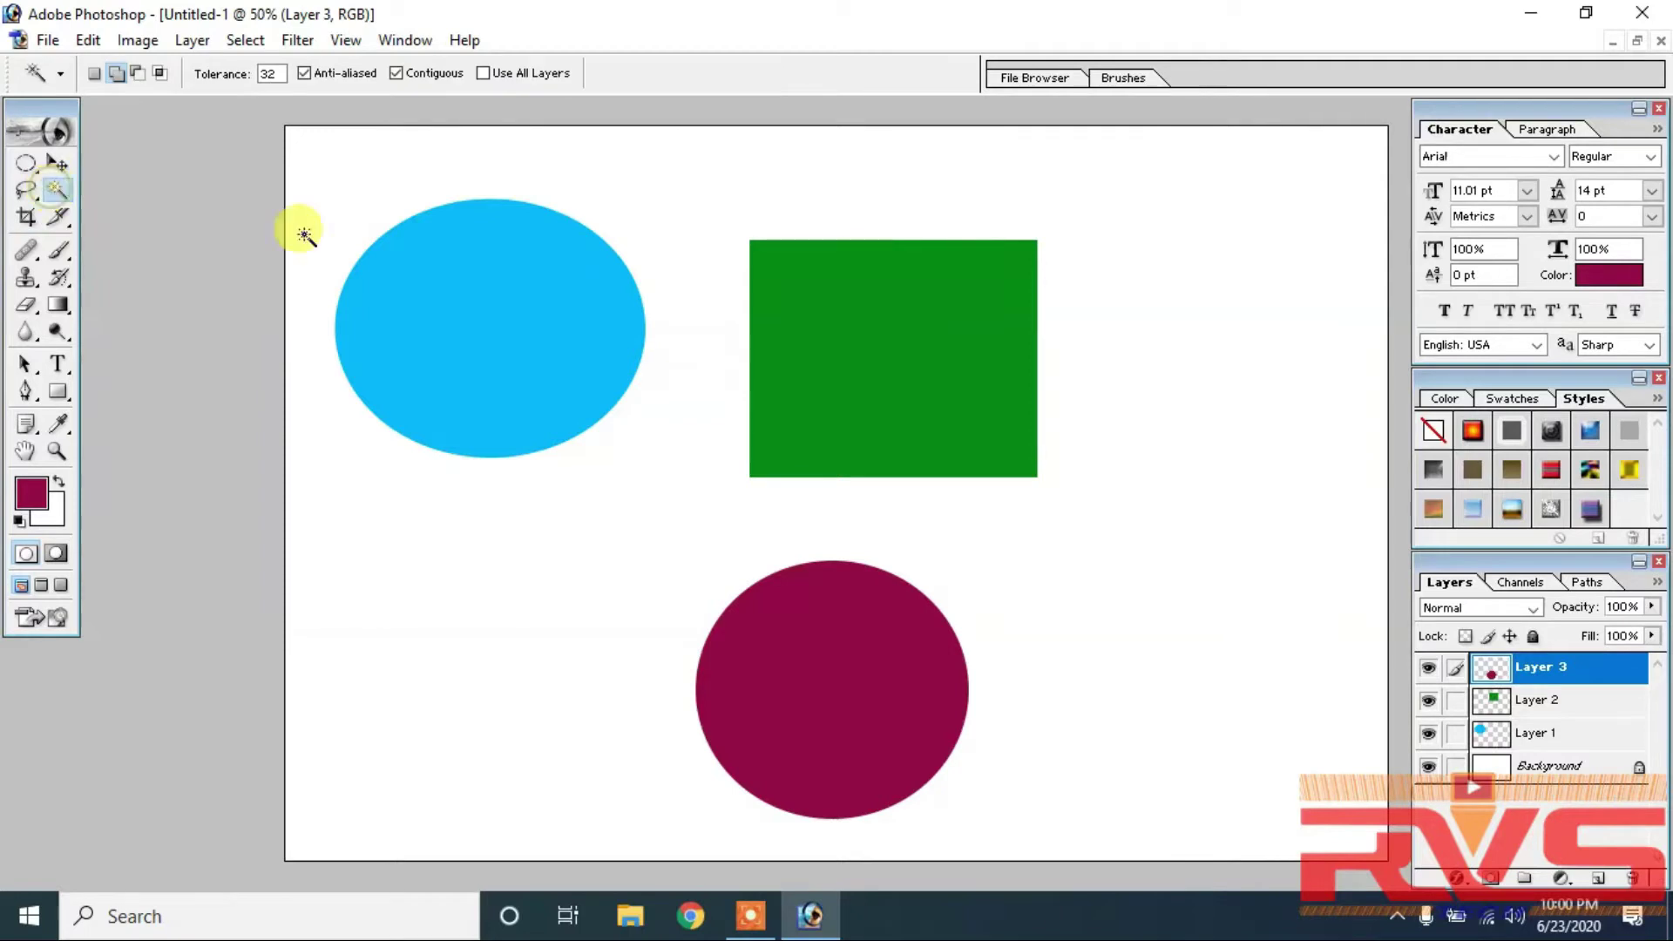
{"action": "left_click", "coordinate": [504, 307]}
{"action": "key", "text": "ctrl+d"}
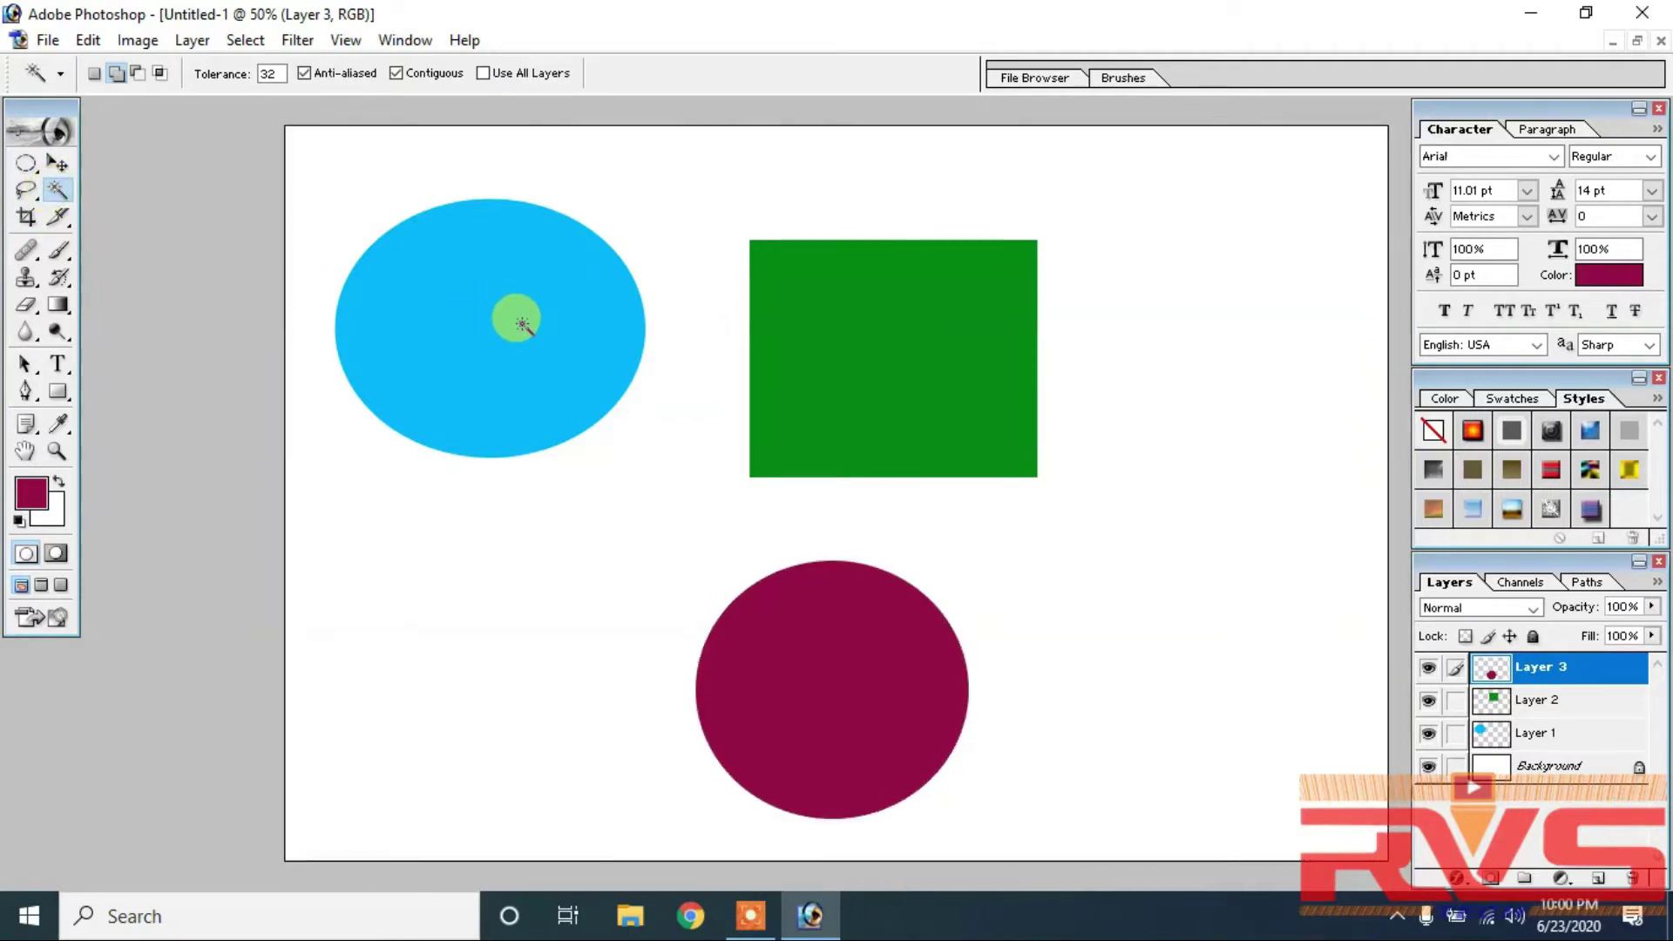
{"action": "key", "text": "v"}
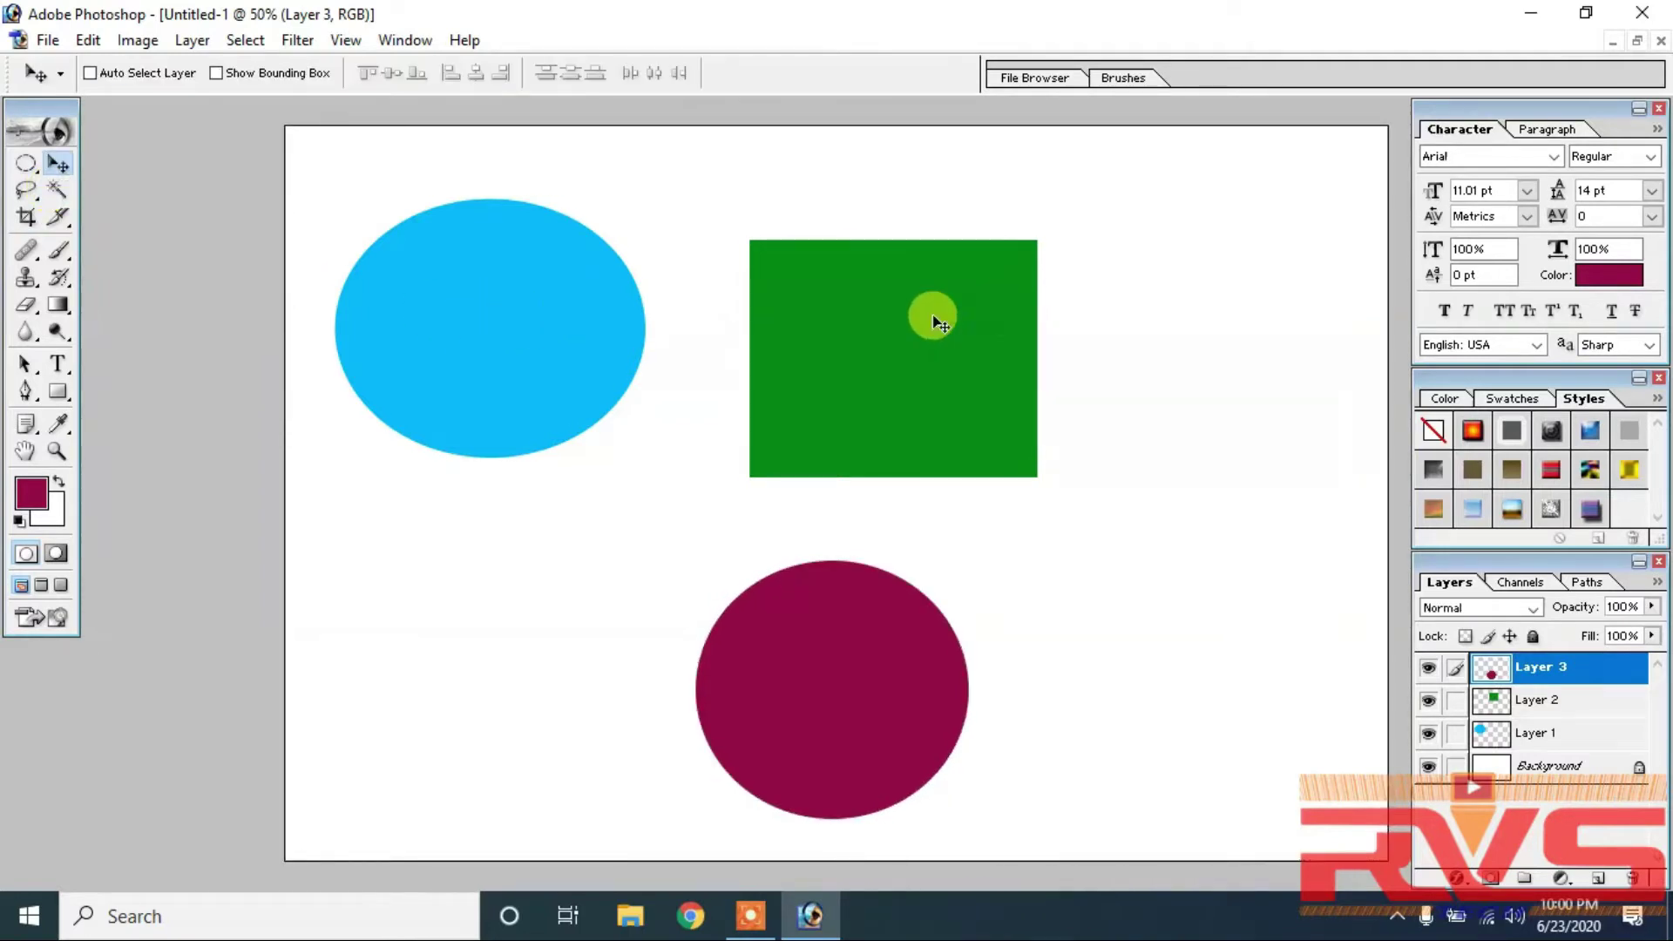
Make Layer 2 active and move the green rectangle up and to the right on the canvas
{"action": "right_click", "coordinate": [916, 319]}
{"action": "left_click", "coordinate": [950, 336]}
{"action": "left_click_drag", "start_coordinate": [952, 339], "coordinate": [1023, 319]}
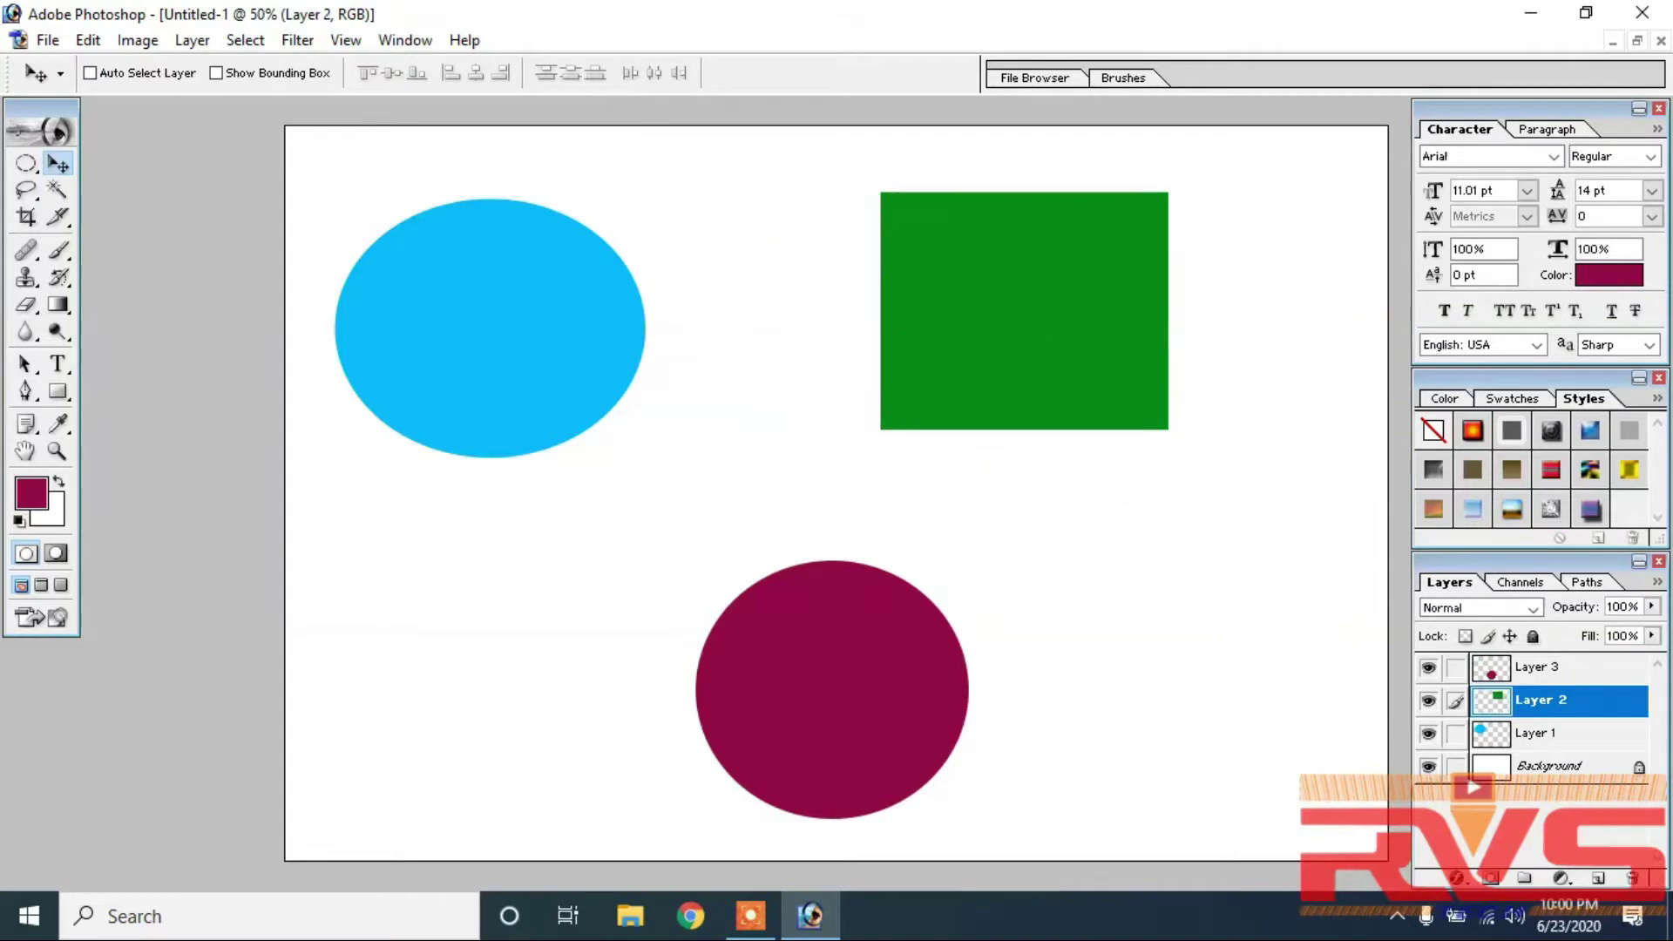
Select the green rectangle with the Magic Wand at tolerance 32 and clear the selection
{"action": "left_click", "coordinate": [57, 190]}
{"action": "left_click", "coordinate": [1016, 266]}
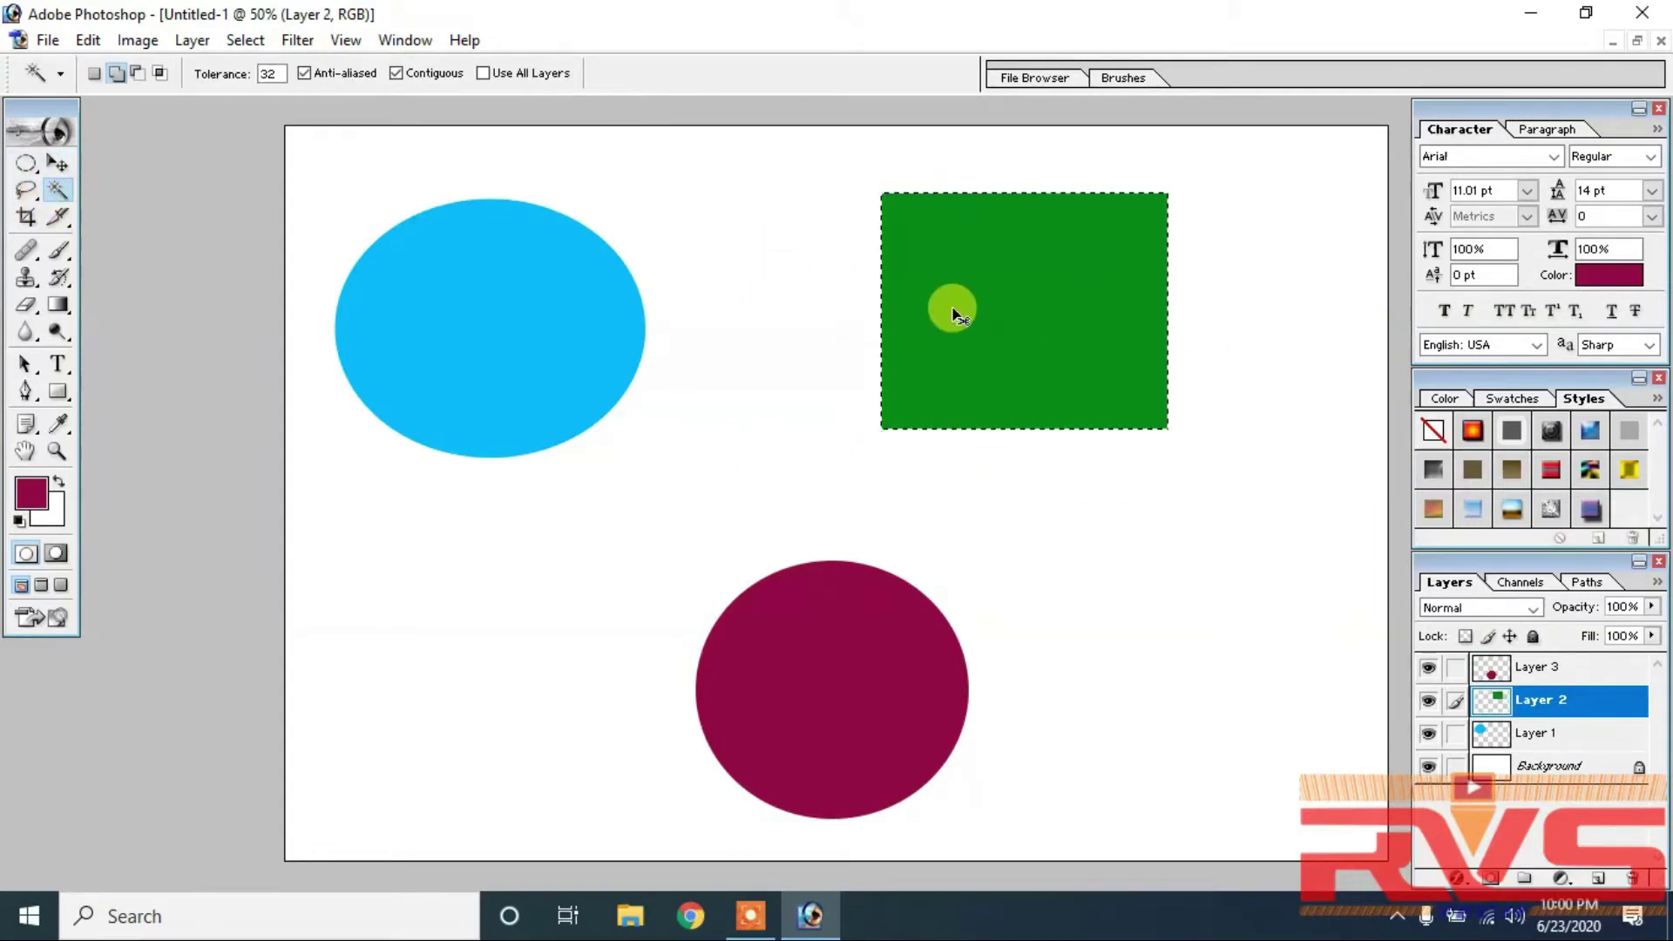
{"action": "key", "text": "ctrl+d"}
Make the Background layer active, select its white area with the Magic Wand, and clear the selection
{"action": "key", "text": "v"}
{"action": "right_click", "coordinate": [1203, 477]}
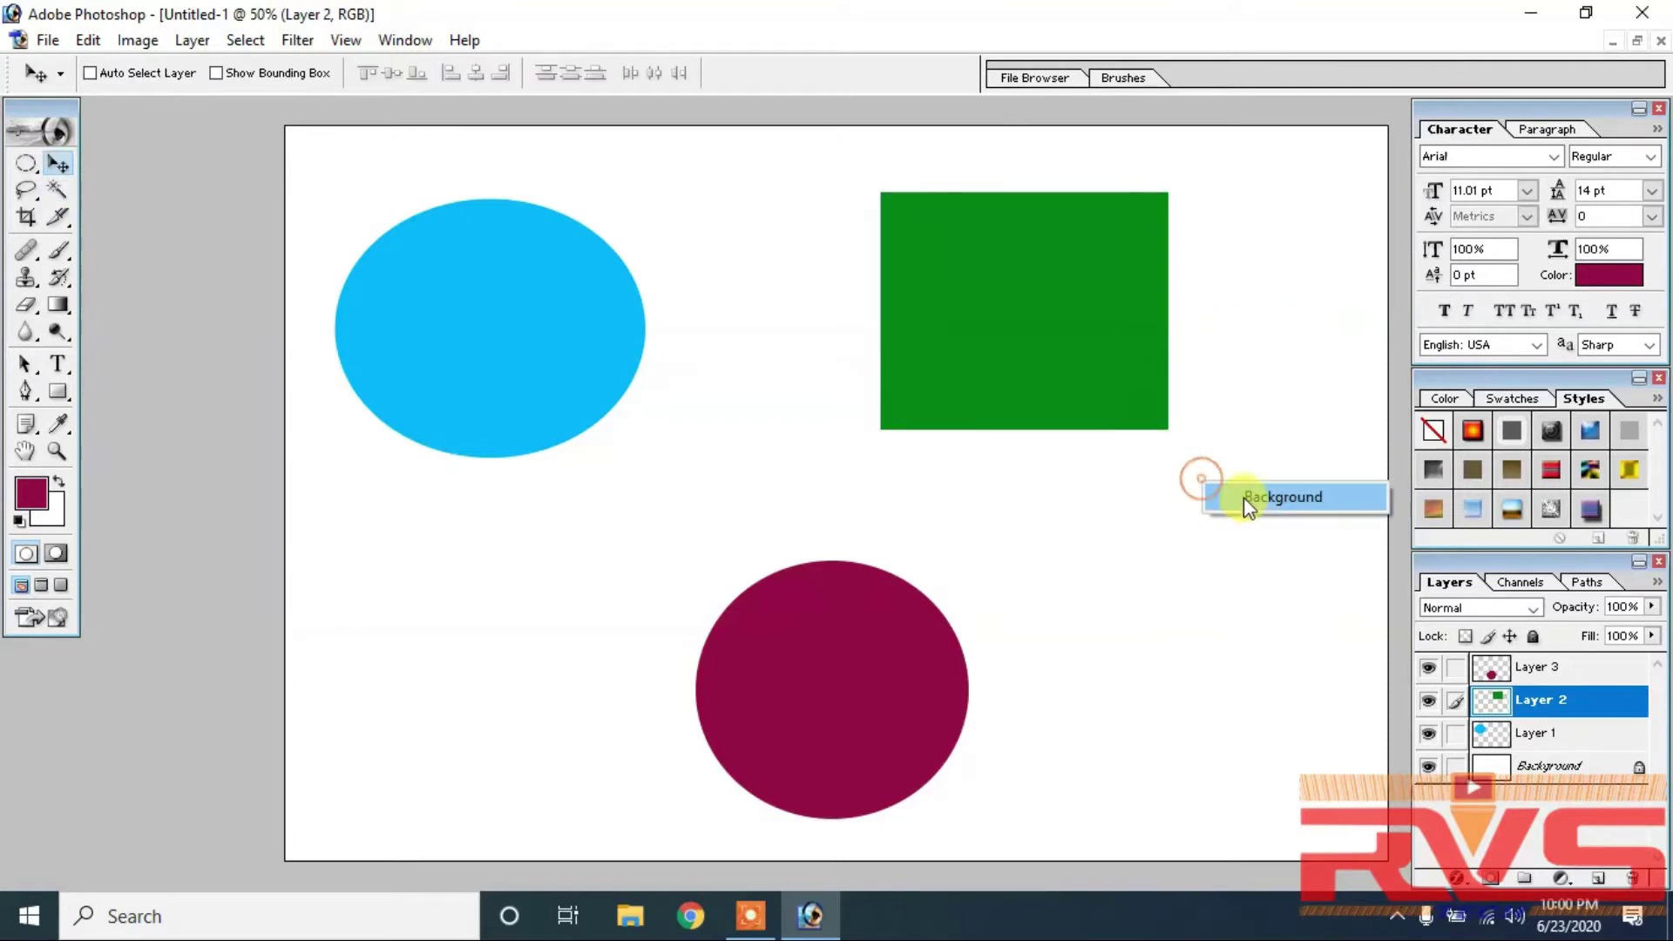
{"action": "left_click", "coordinate": [1243, 496]}
{"action": "left_click", "coordinate": [57, 190]}
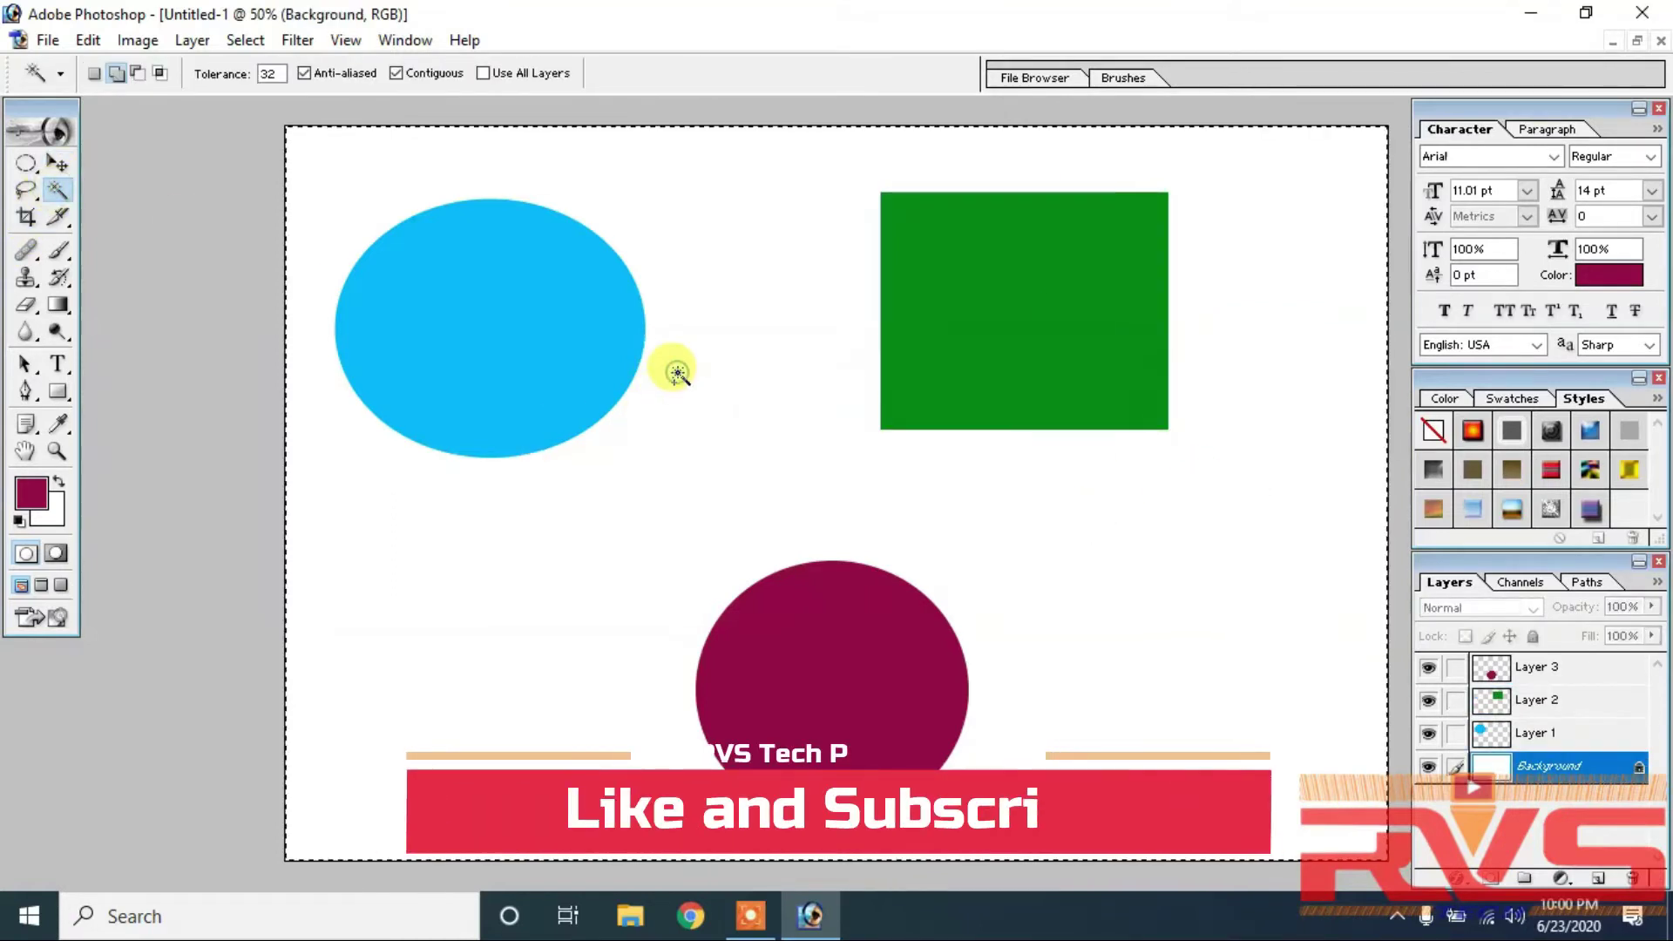
{"action": "left_click", "coordinate": [678, 374]}
{"action": "key", "text": "ctrl+d"}
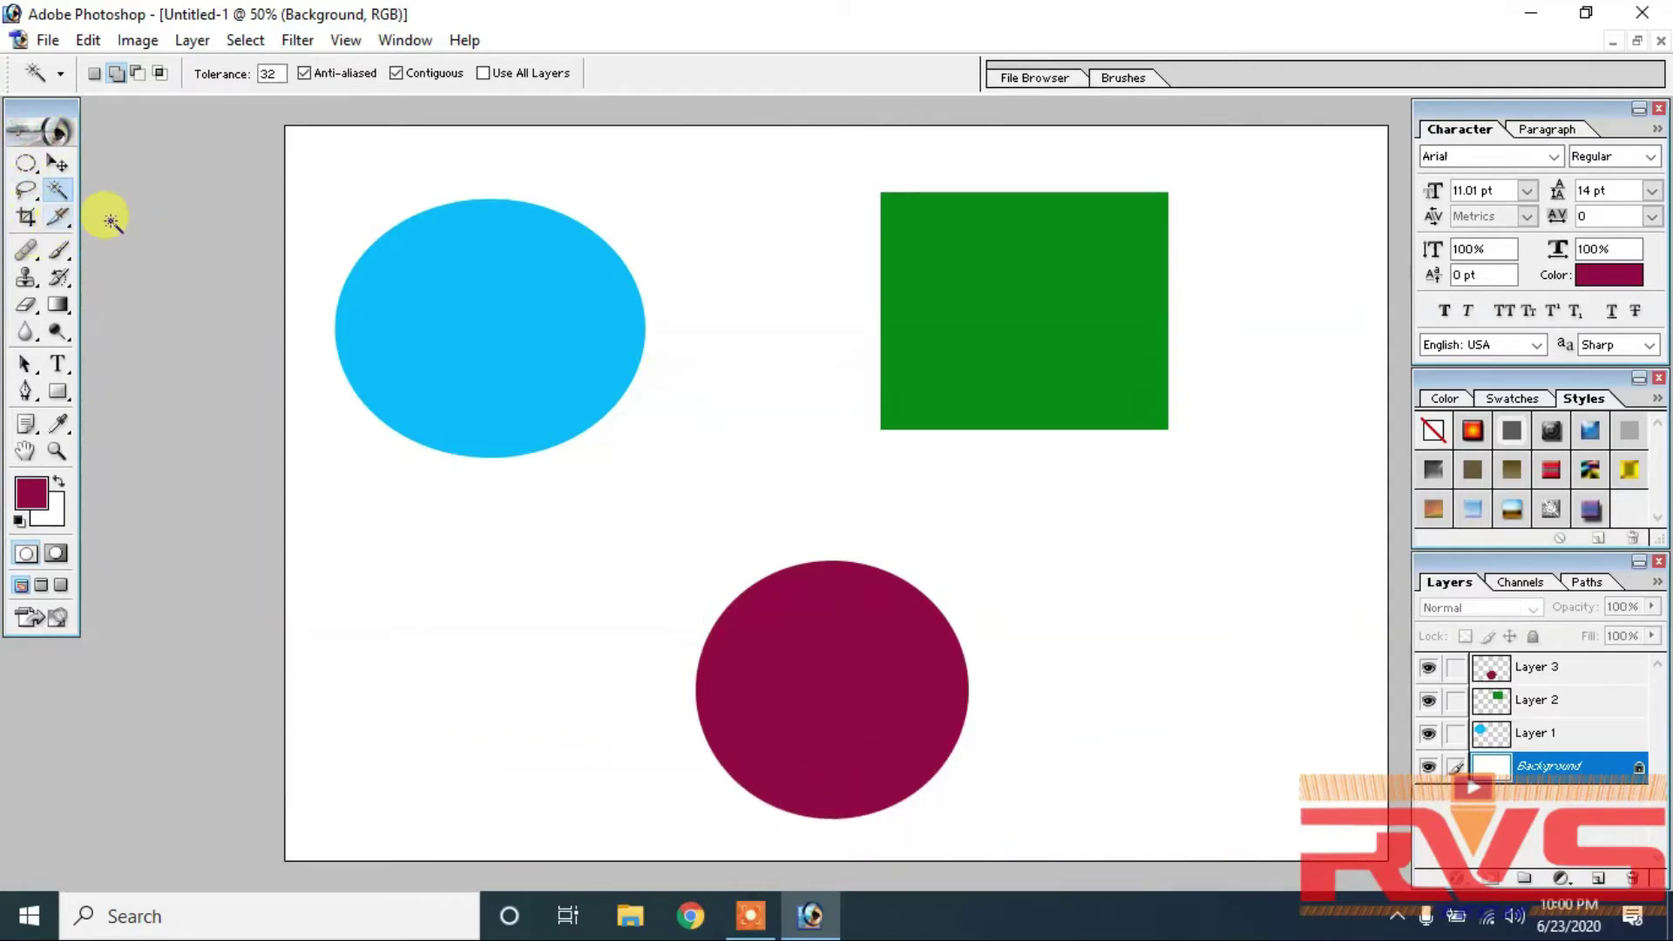
Try a radial white-to-light-grey gradient on the Background layer, and undo it
{"action": "left_click", "coordinate": [59, 302]}
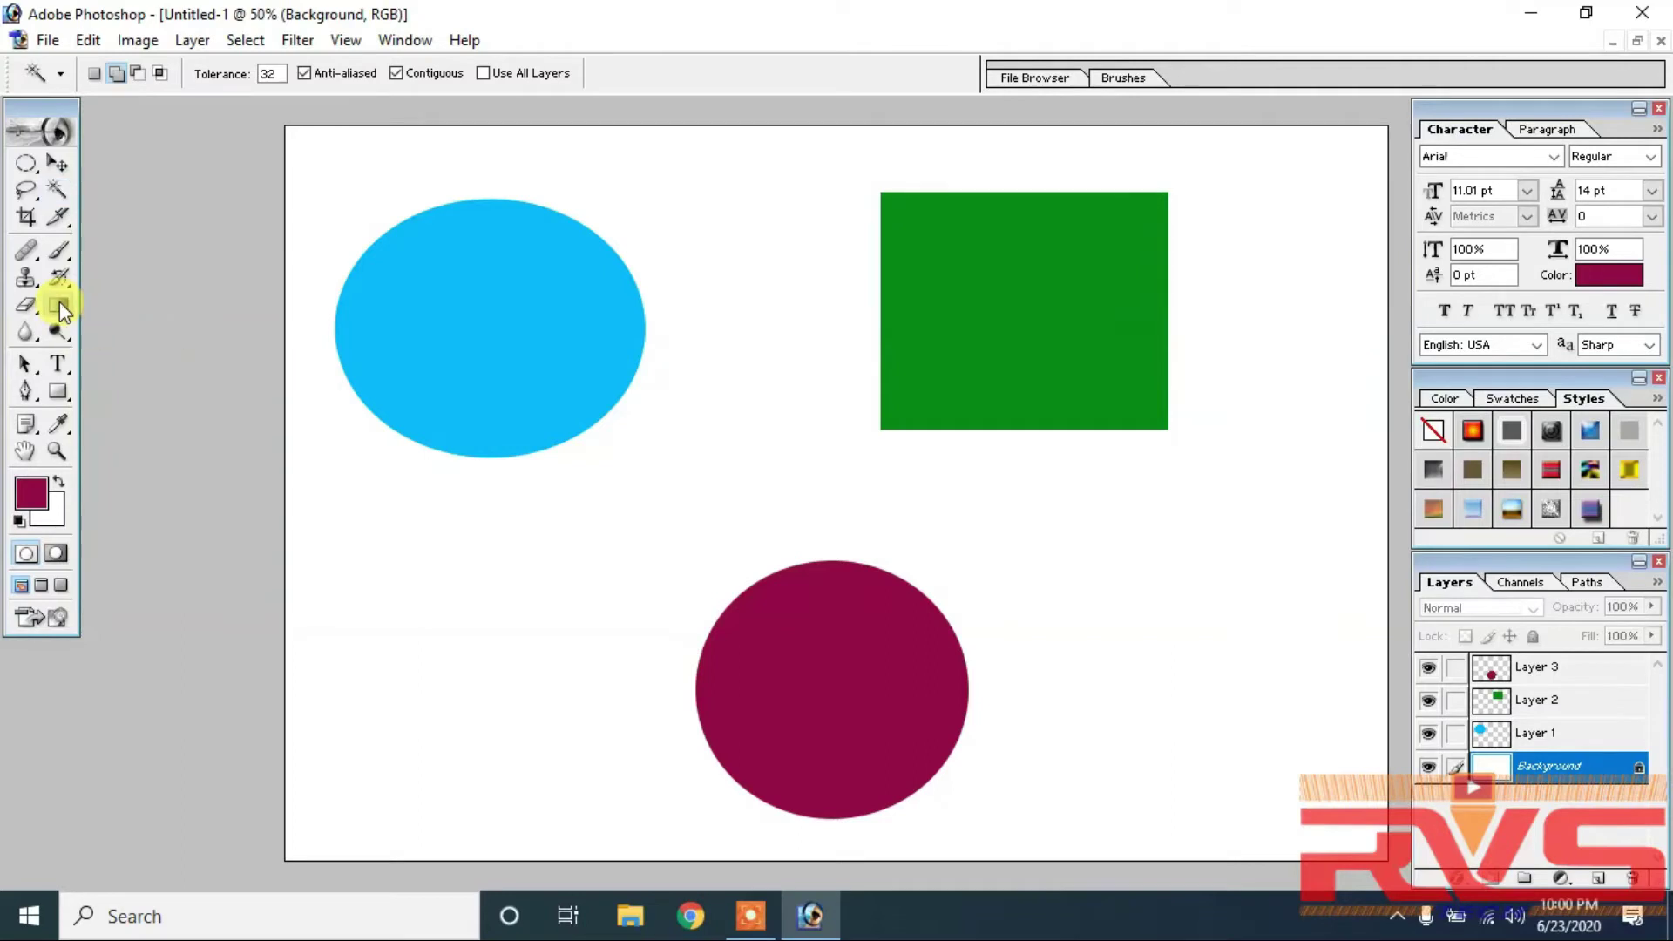
{"action": "left_click", "coordinate": [59, 302]}
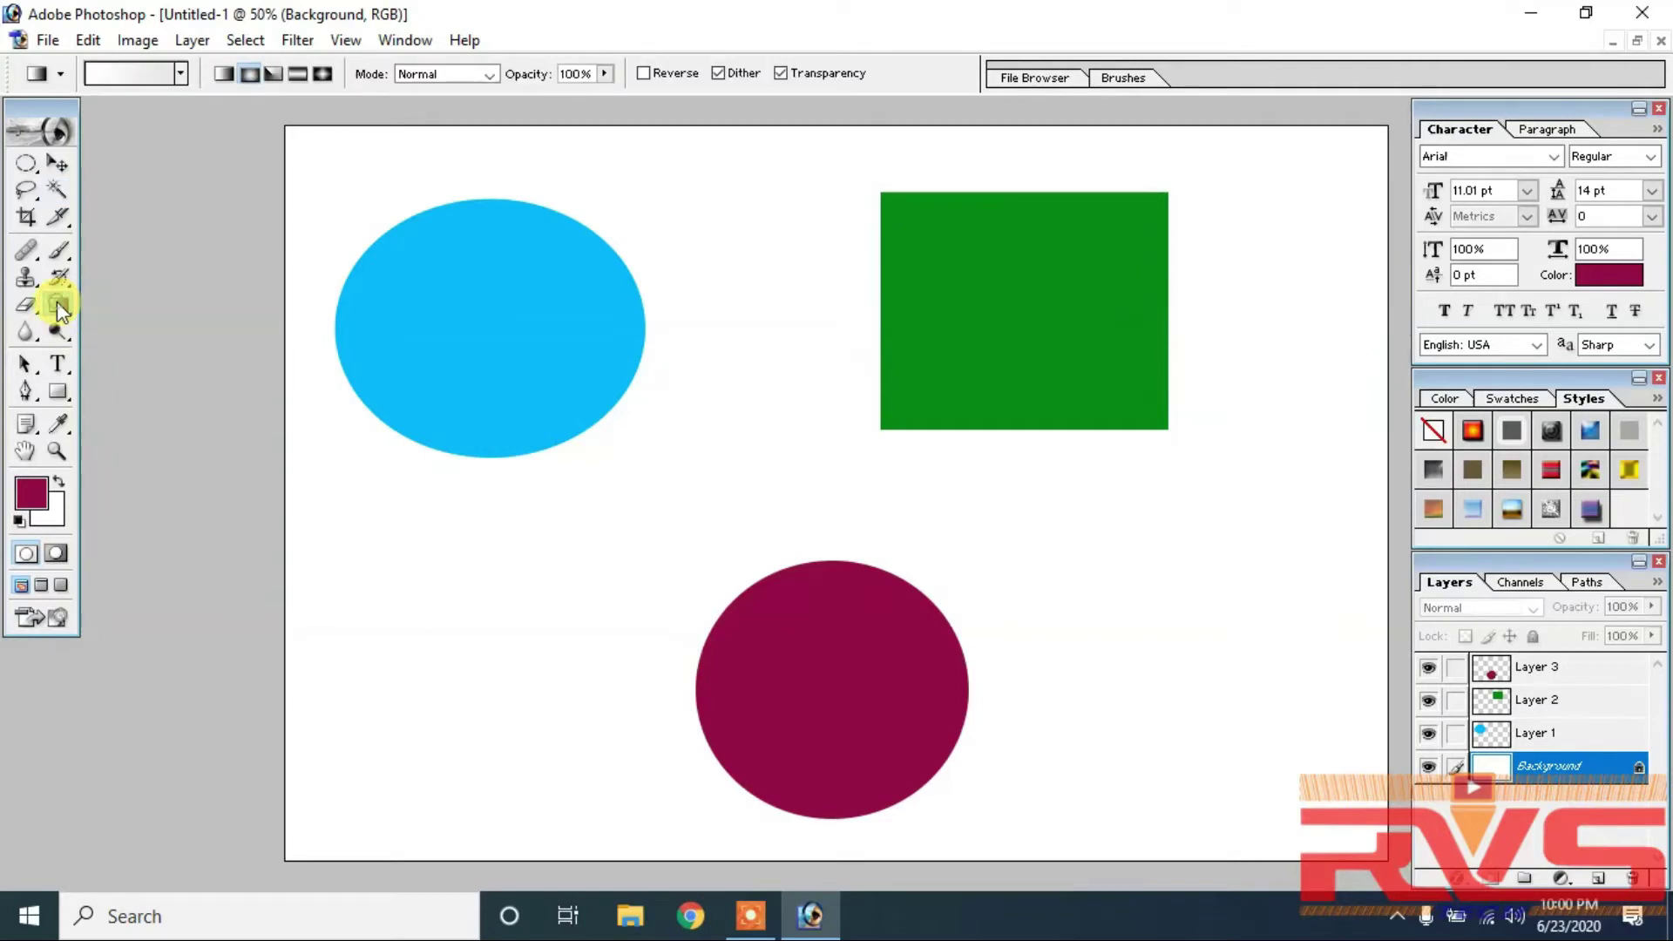
{"action": "left_click", "coordinate": [181, 72]}
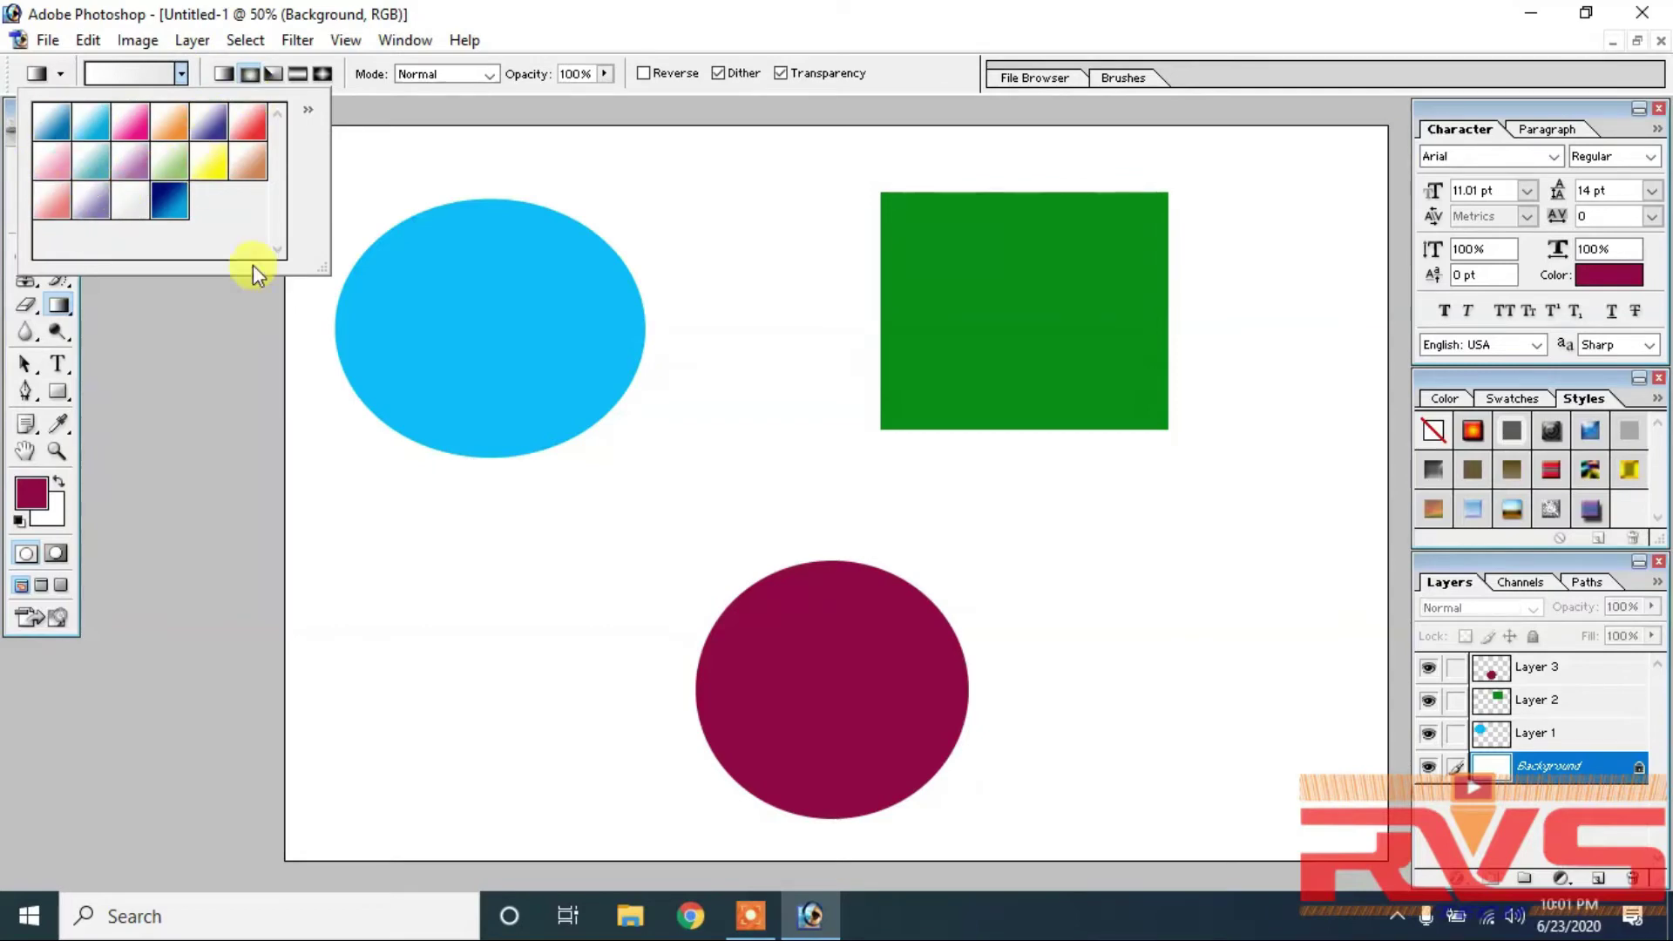
{"action": "left_click", "coordinate": [534, 515]}
{"action": "left_click_drag", "start_coordinate": [425, 519], "coordinate": [617, 732]}
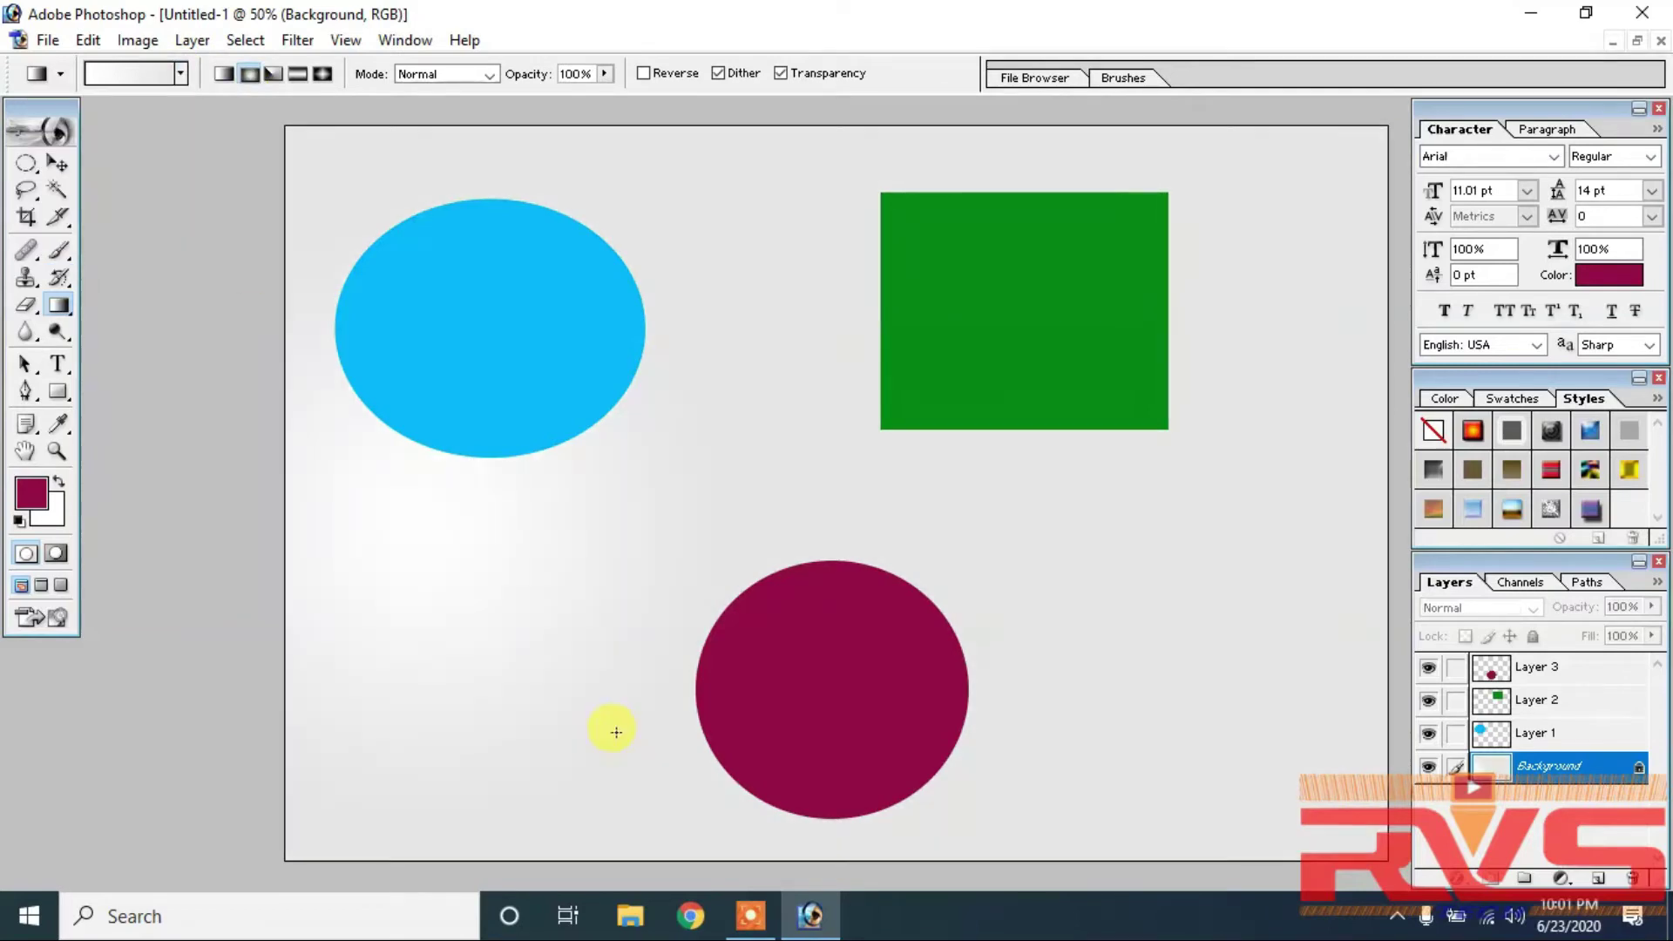
{"action": "key", "text": "ctrl+z"}
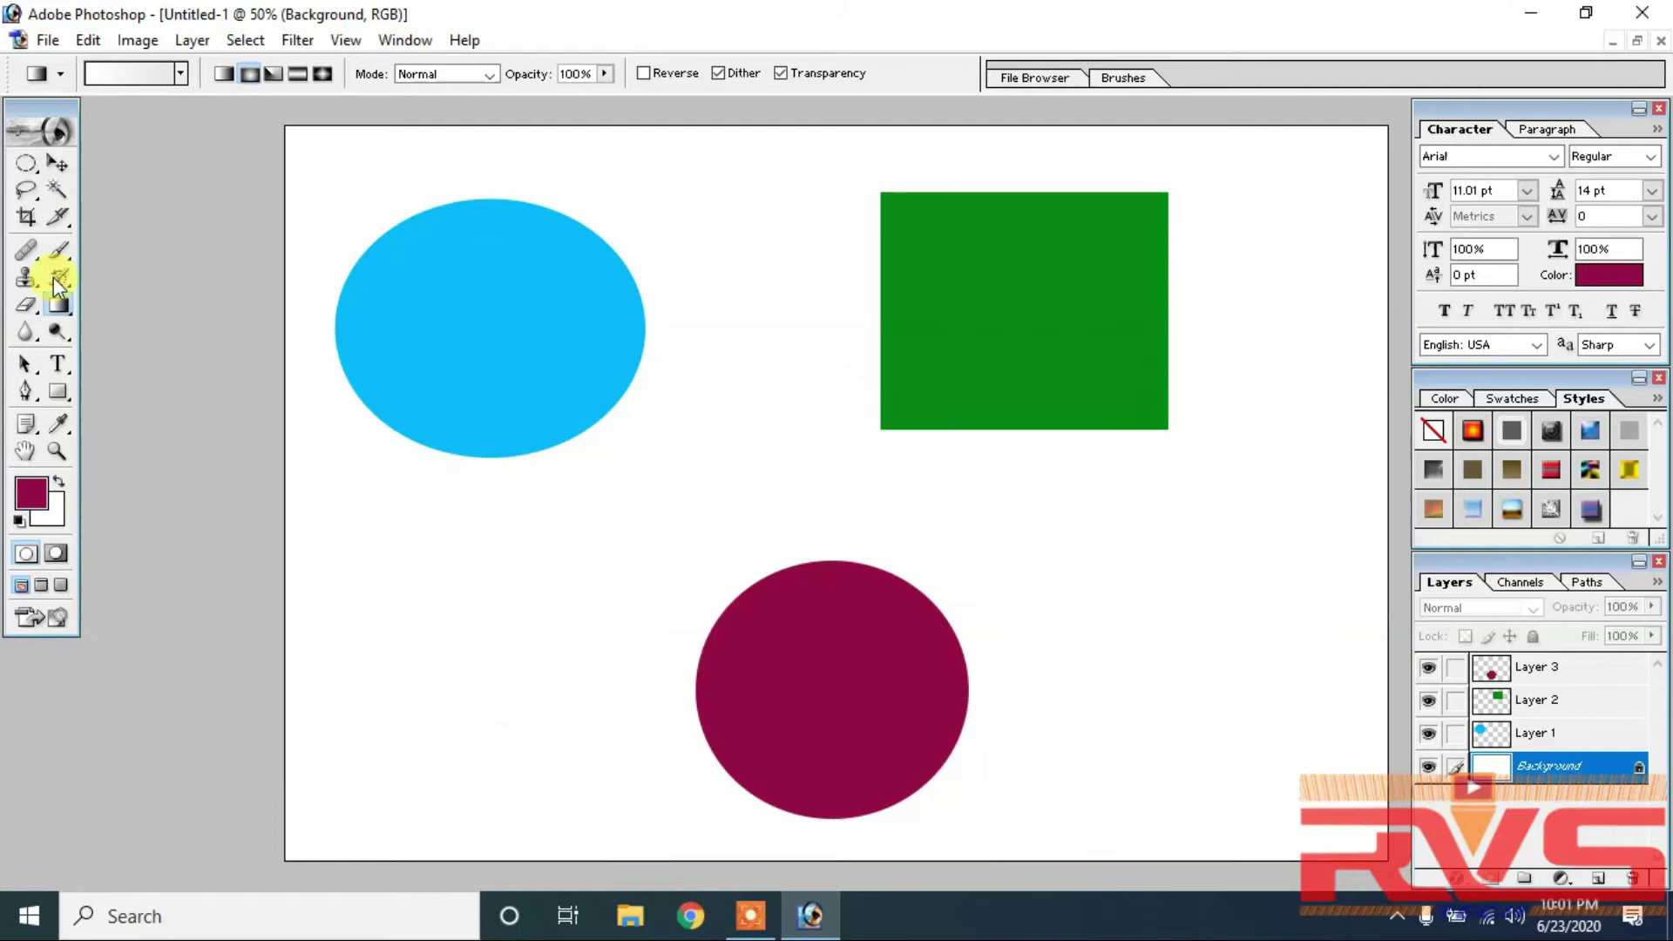
Make a circular marquee selection below the blue ellipse and add a new layer for it
{"action": "left_click", "coordinate": [28, 159]}
{"action": "left_click_drag", "start_coordinate": [367, 537], "coordinate": [638, 807]}
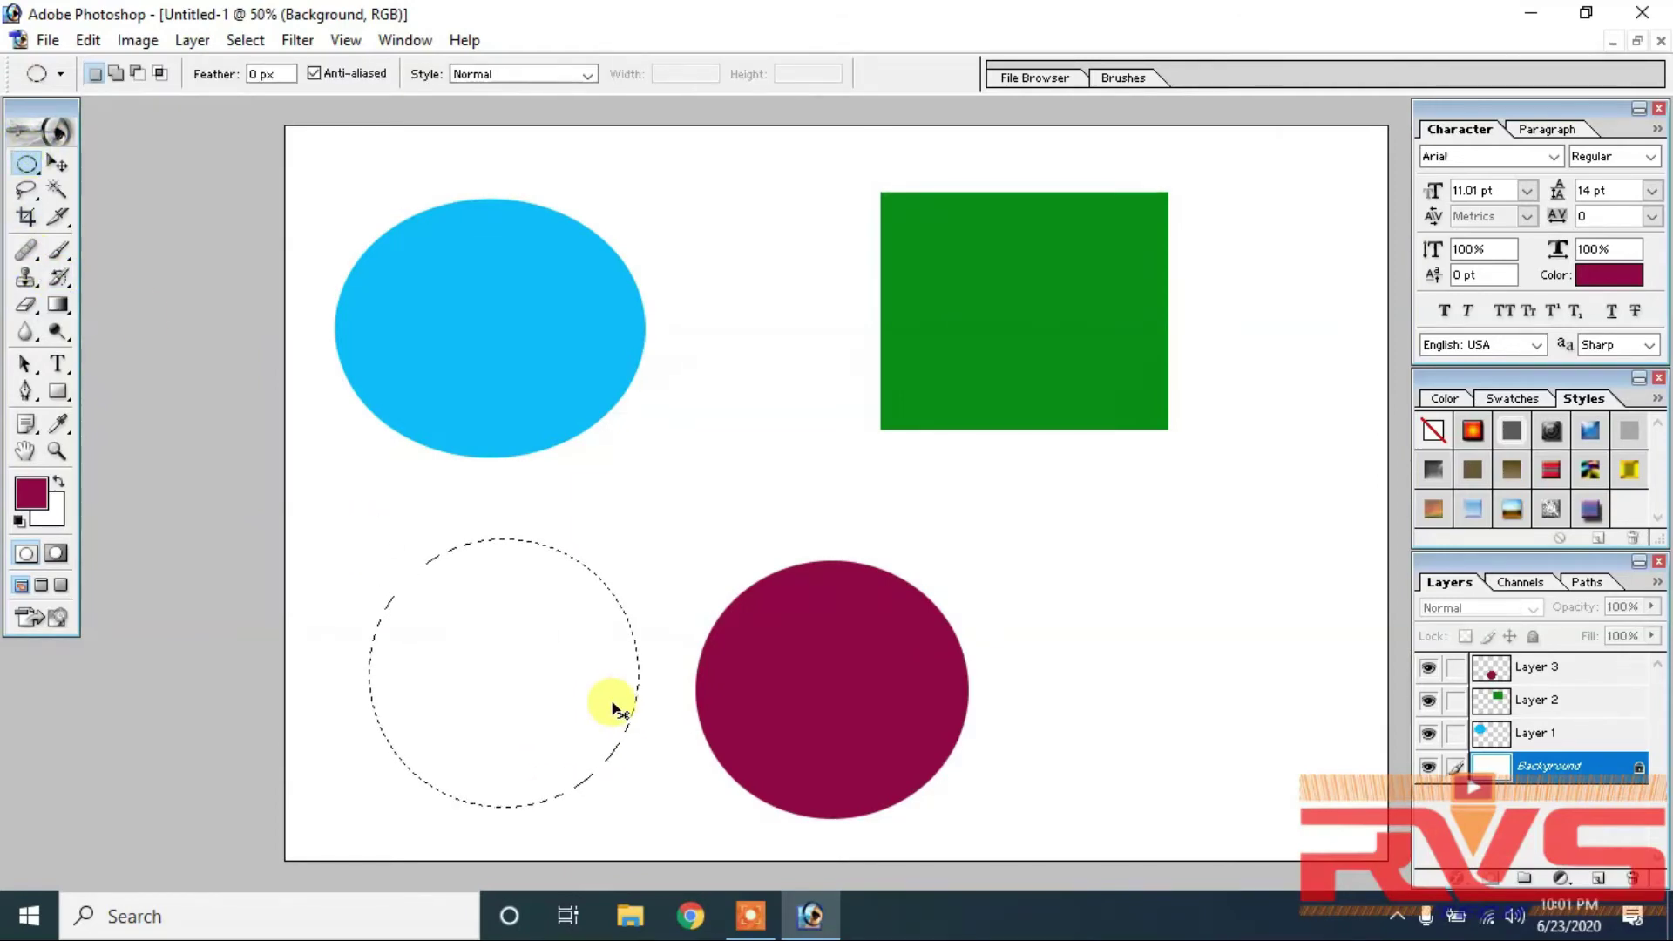
{"action": "key", "text": "ctrl+shift+n"}
{"action": "key", "text": "Return"}
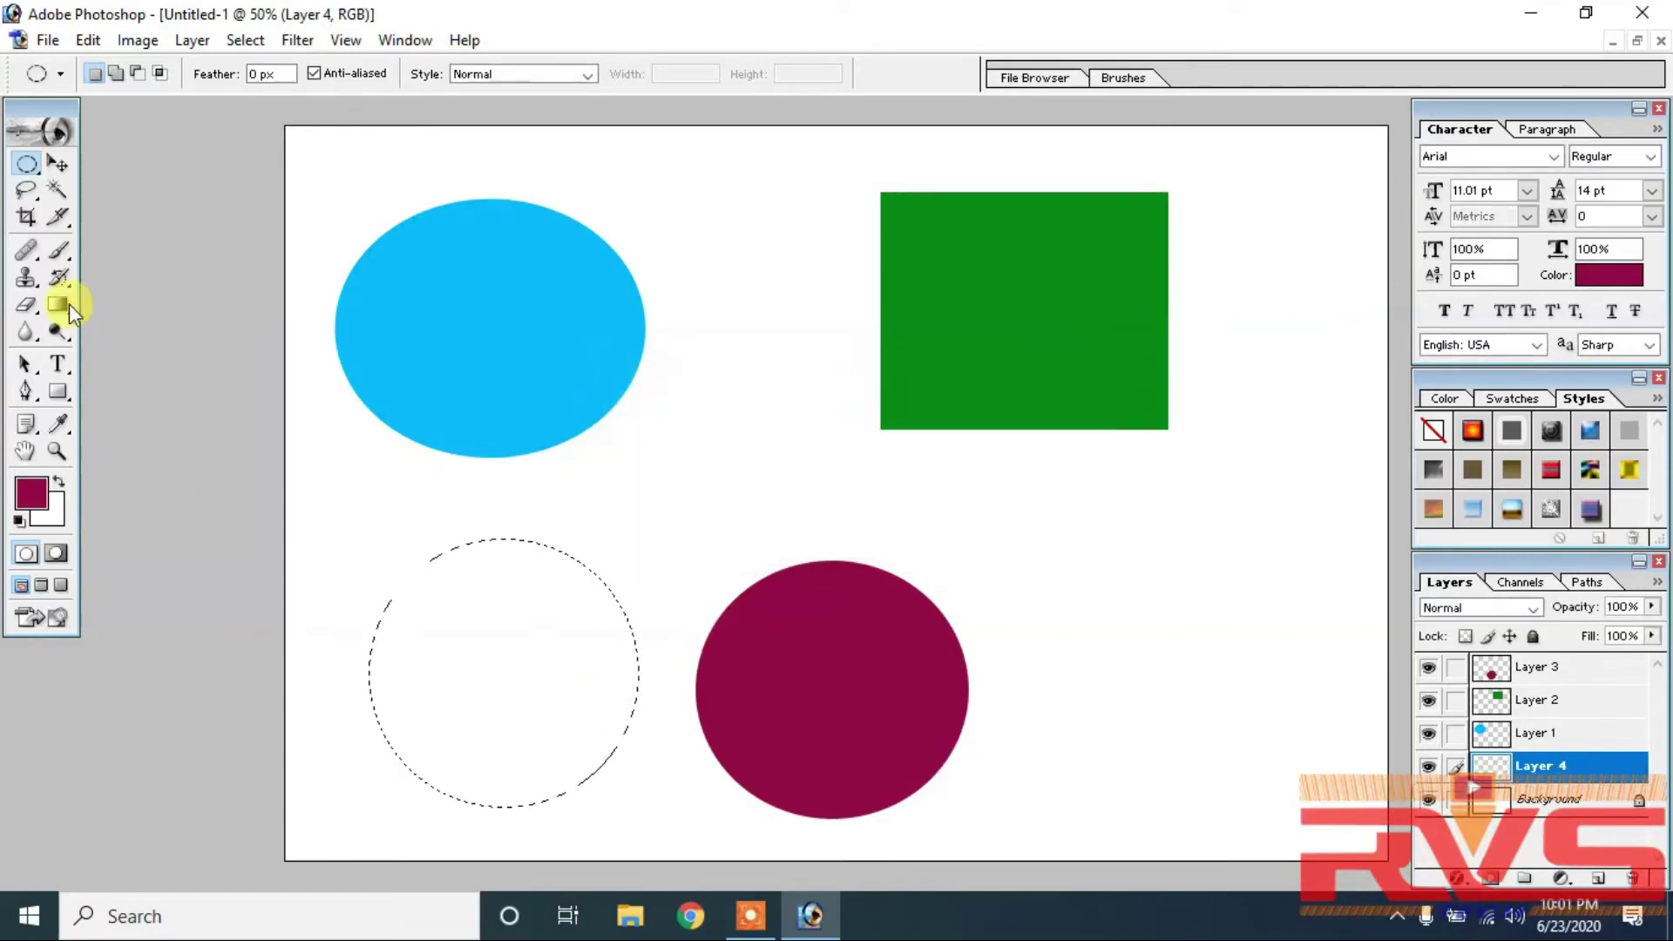
Fill the circular selection on Layer 4 with the dark-blue-to-light-blue preset as a radial gradient, and clear the selection
{"action": "left_click", "coordinate": [59, 304]}
{"action": "left_click", "coordinate": [180, 73]}
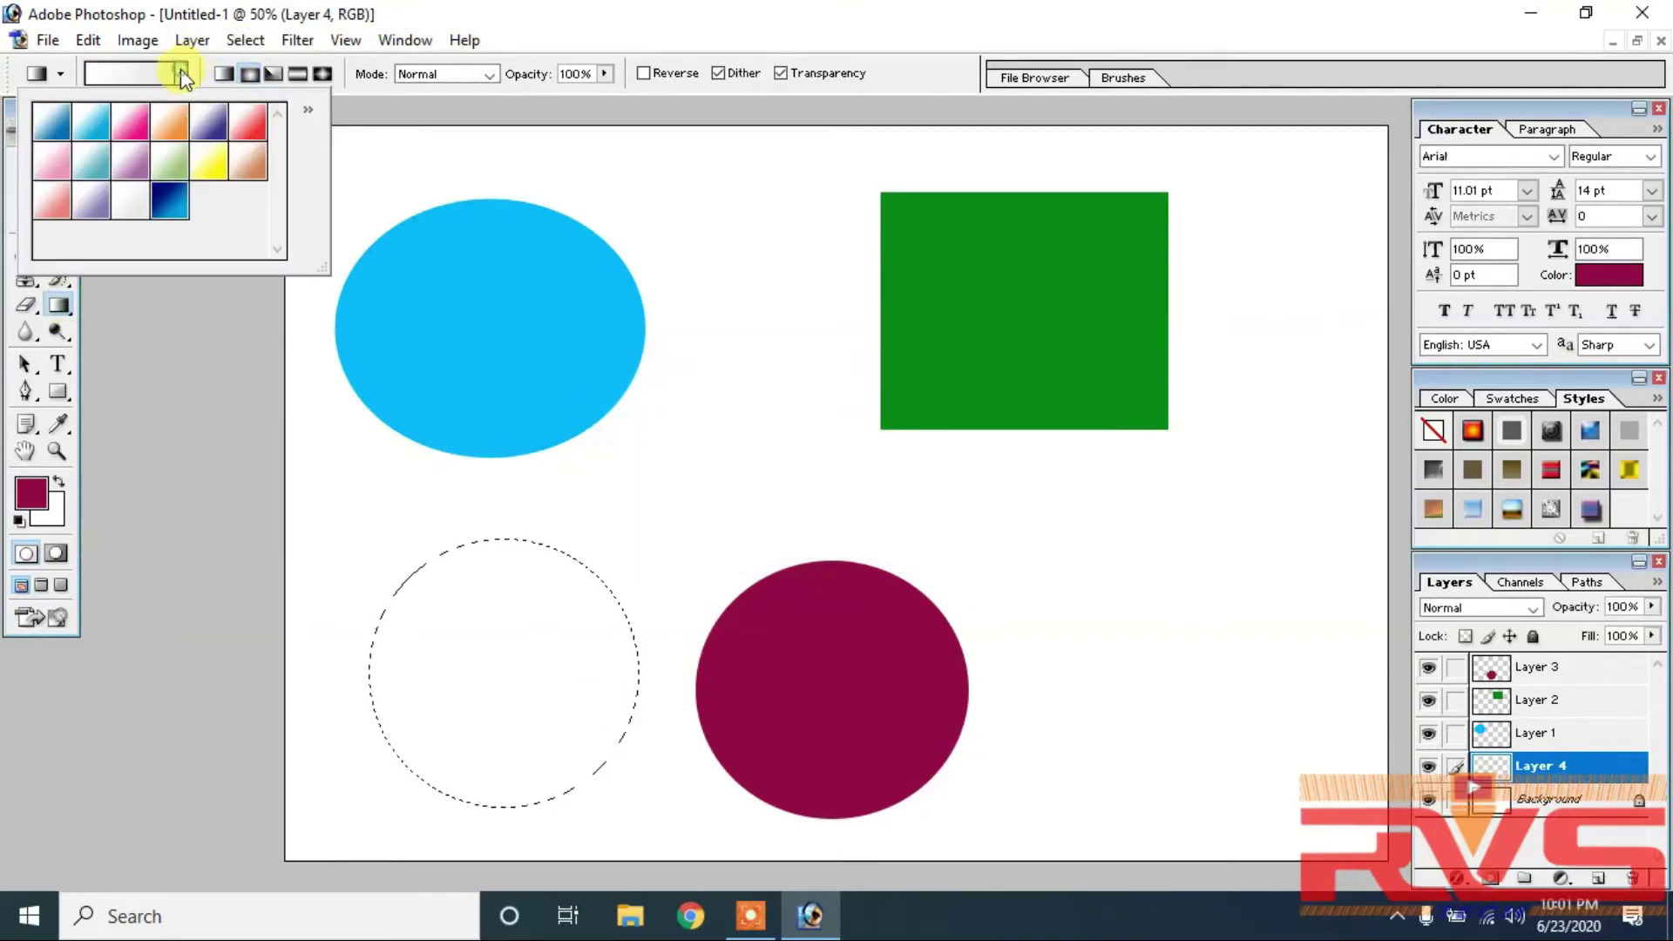
{"action": "left_click", "coordinate": [175, 205]}
{"action": "left_click_drag", "start_coordinate": [429, 565], "coordinate": [558, 783]}
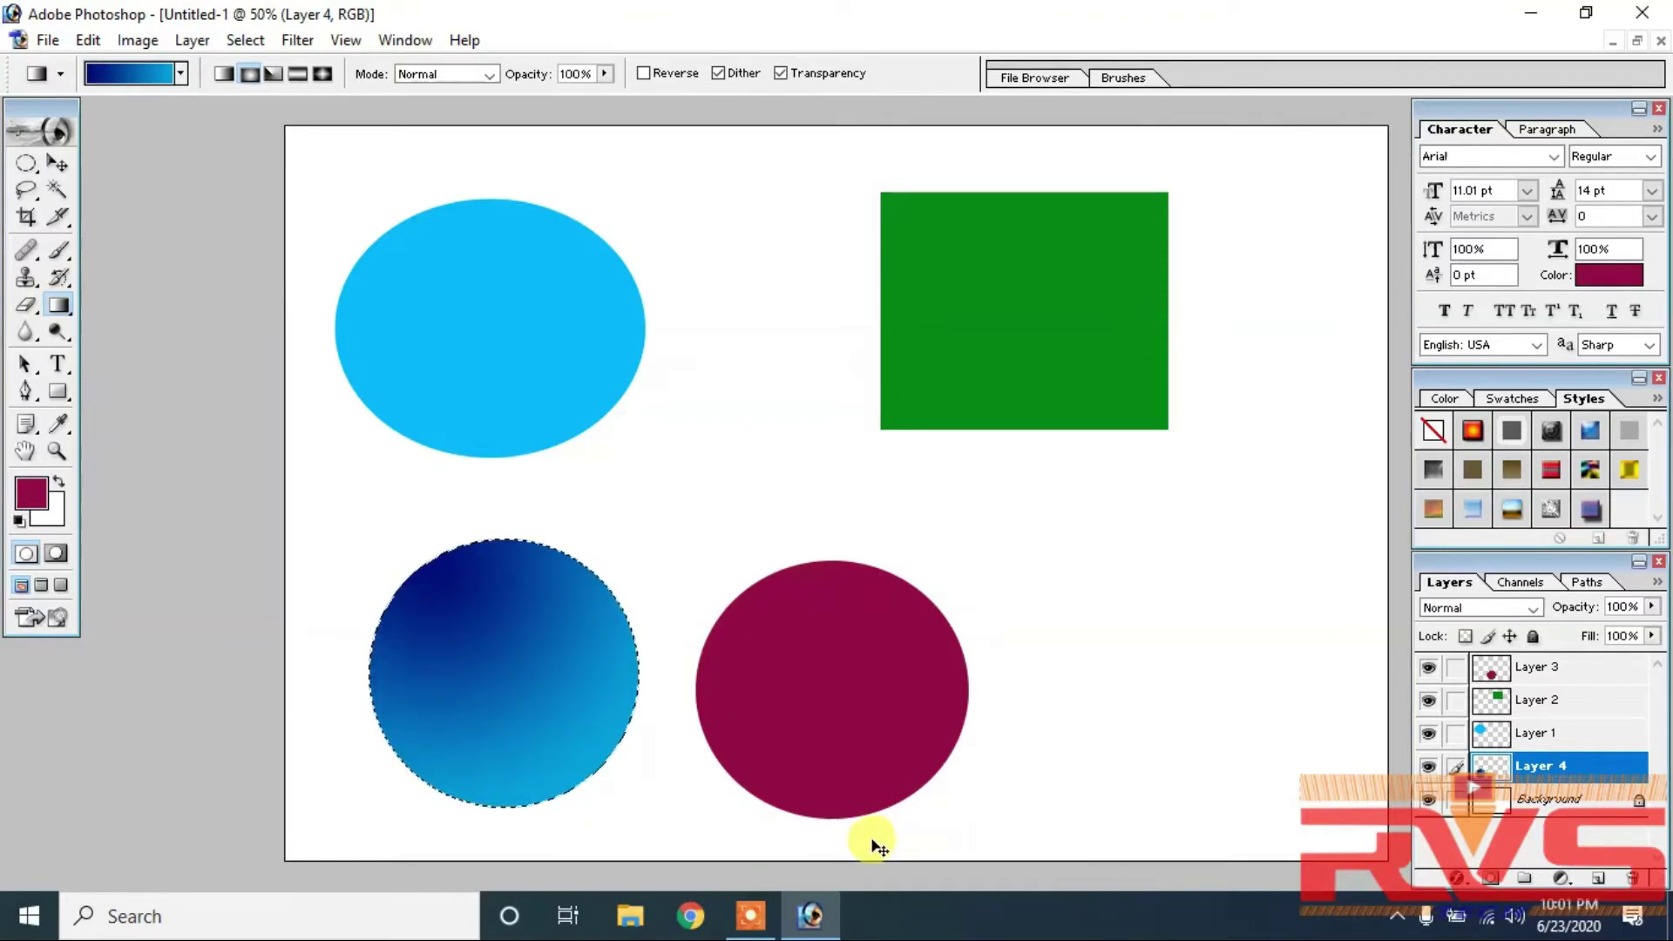
{"action": "key", "text": "ctrl+d"}
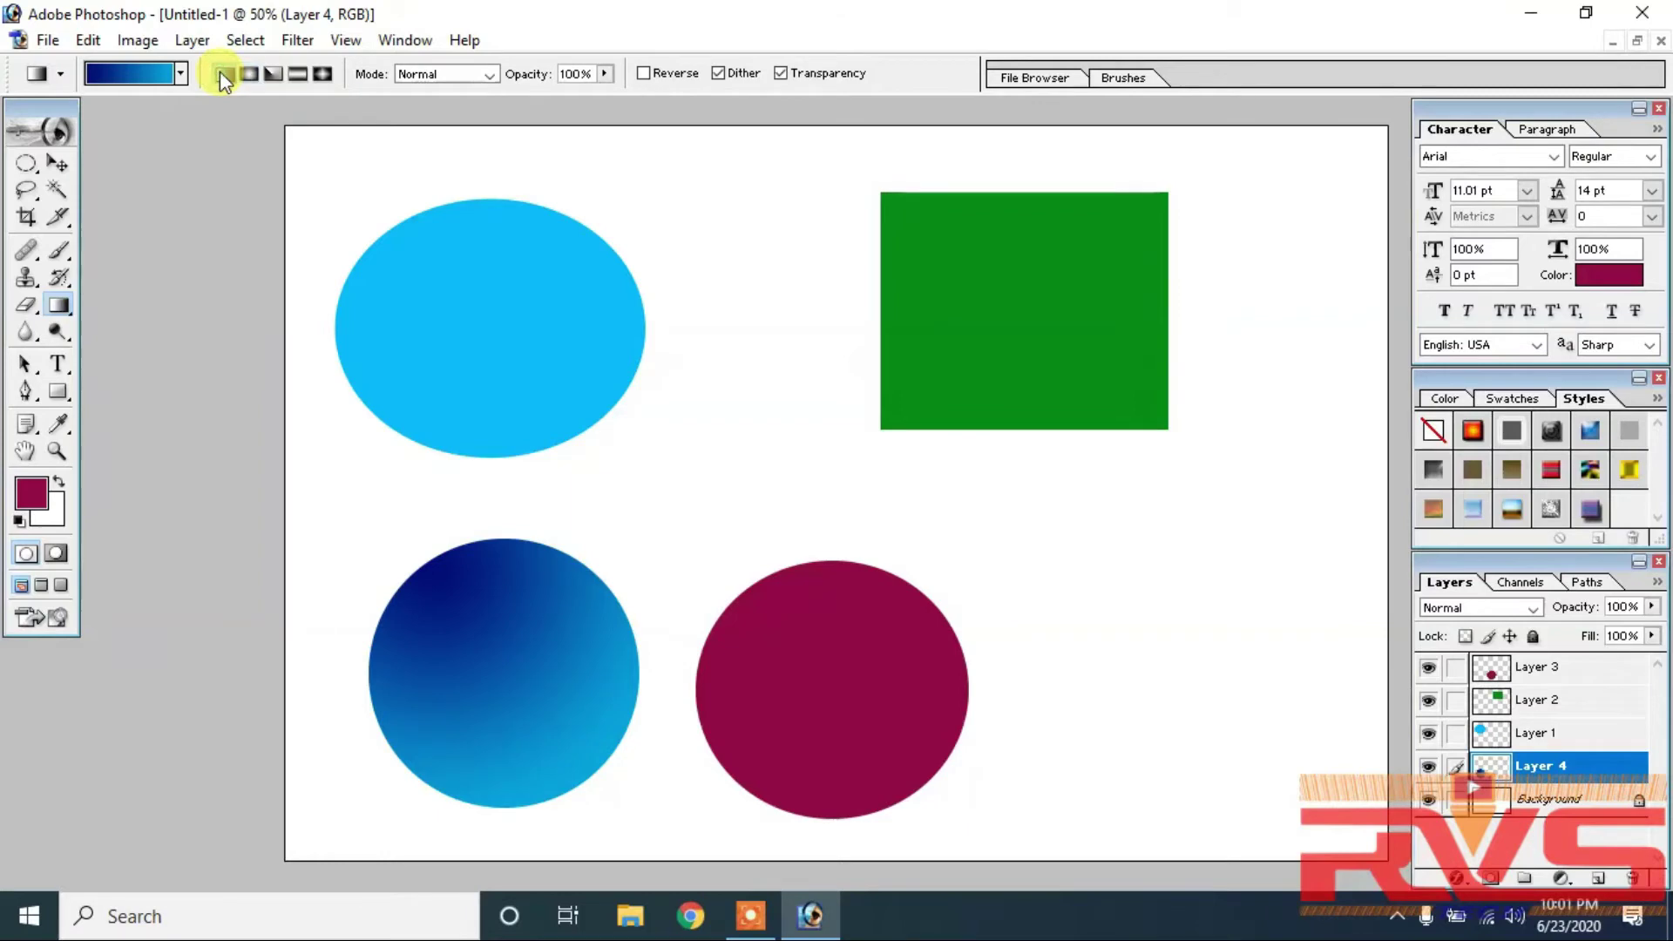
Try a linear blue gradient across the whole layer, undo it, and fill the restored circular selection with the linear gradient
{"action": "left_click", "coordinate": [251, 73]}
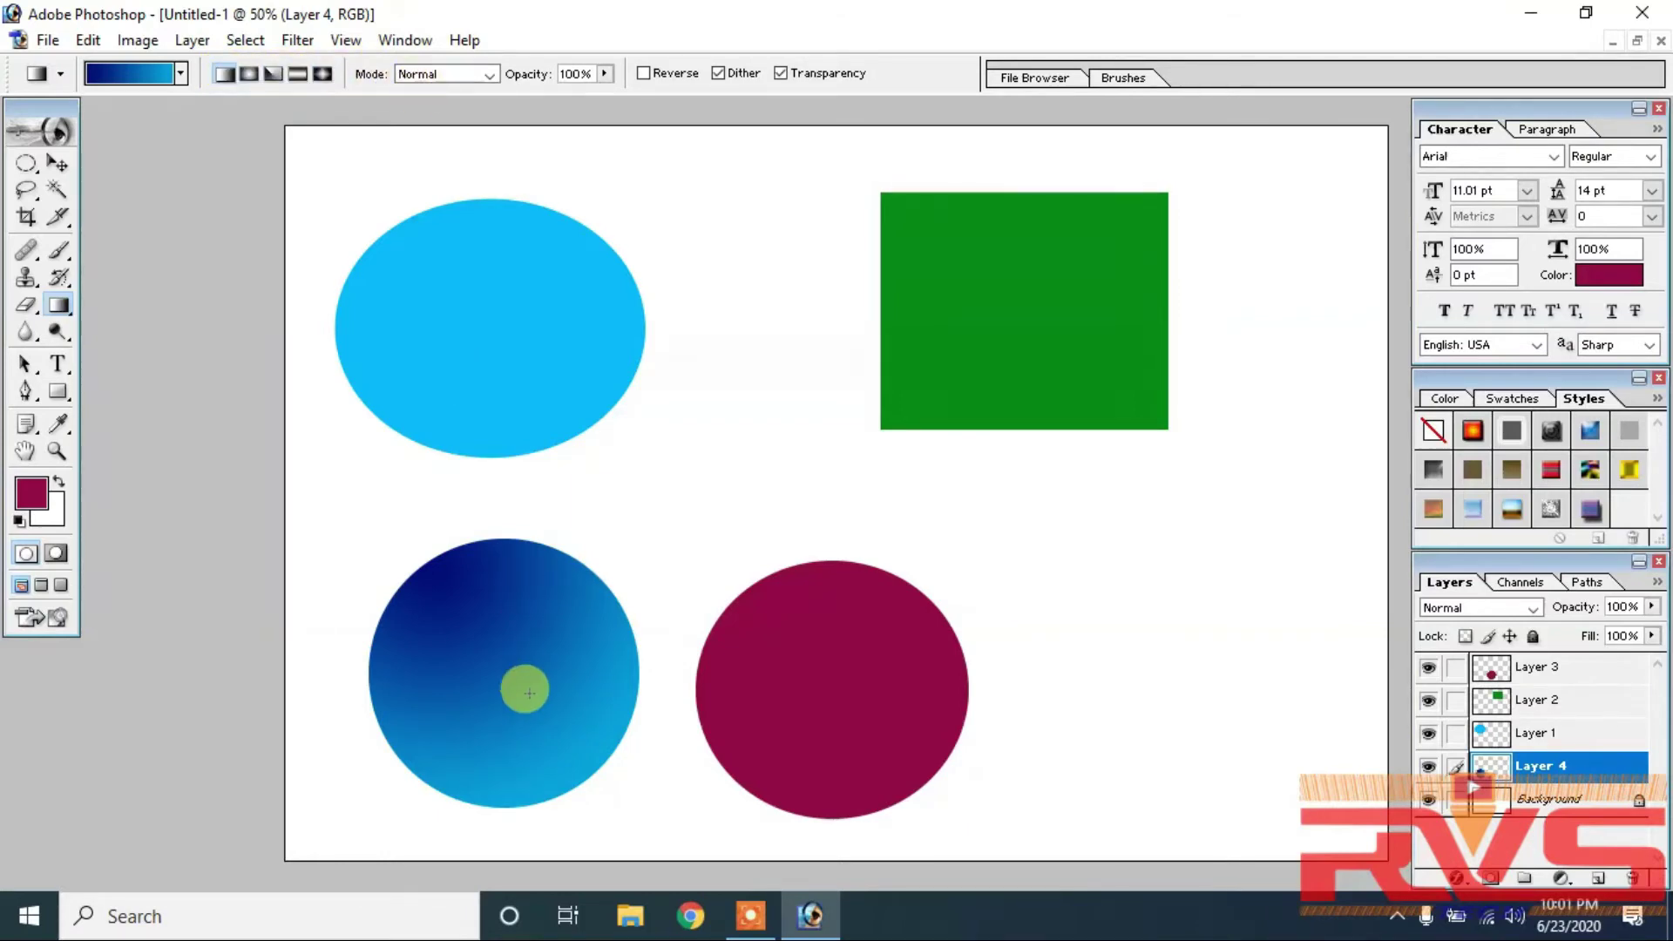
{"action": "left_click_drag", "start_coordinate": [542, 807], "coordinate": [547, 811]}
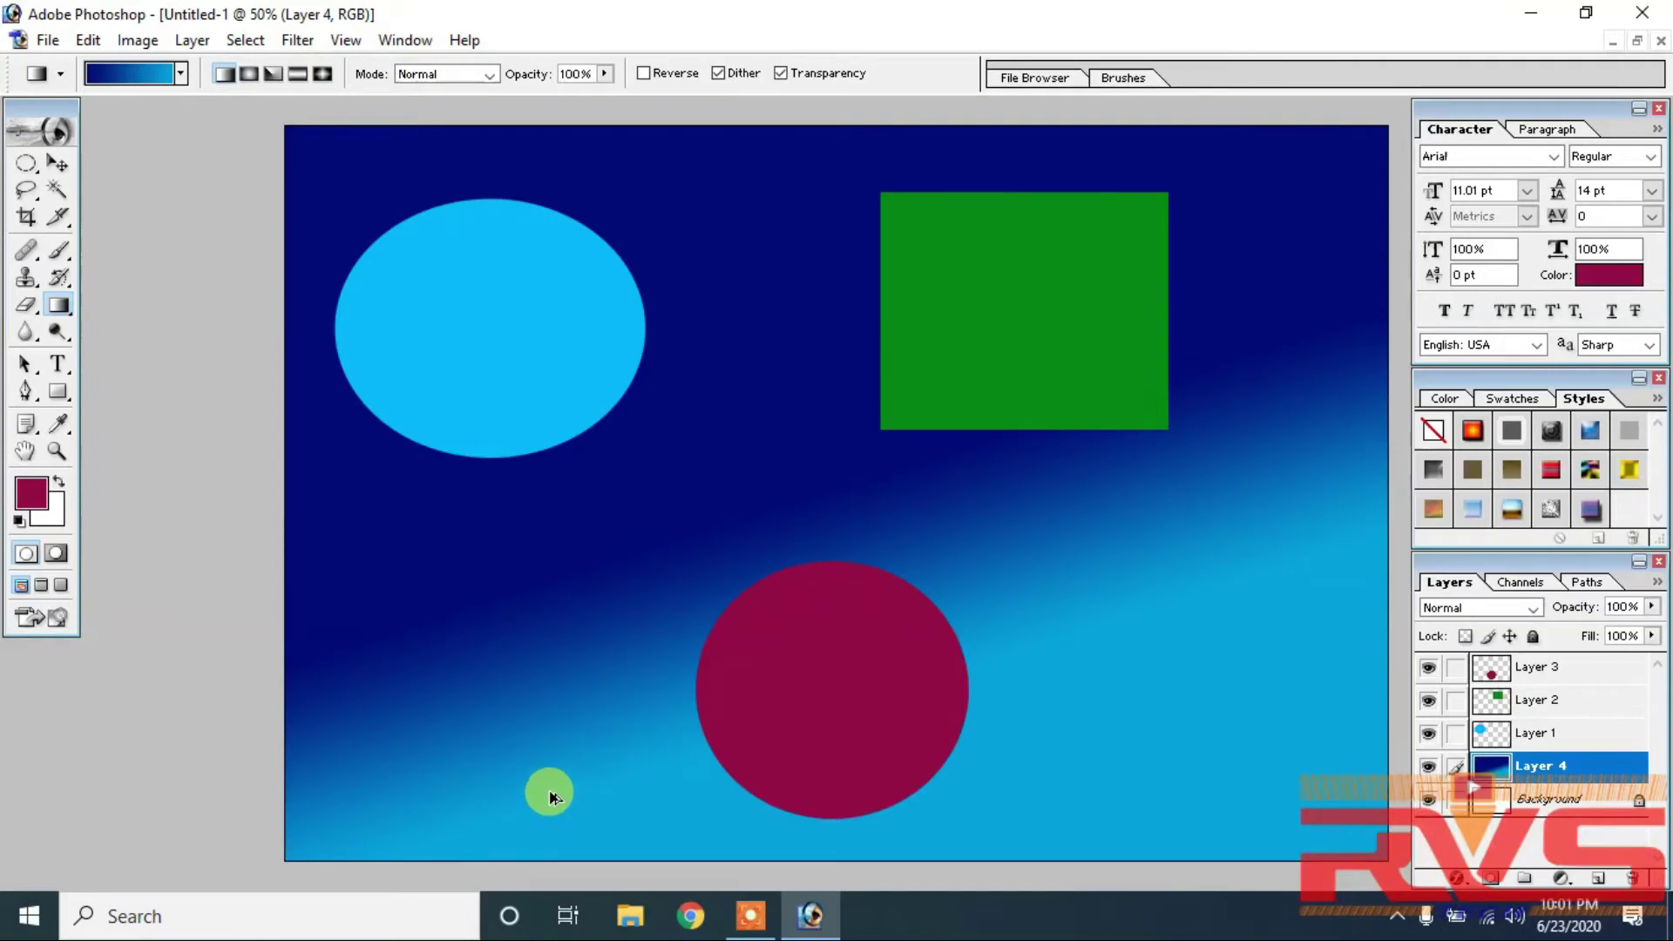
{"action": "key", "text": "ctrl+z"}
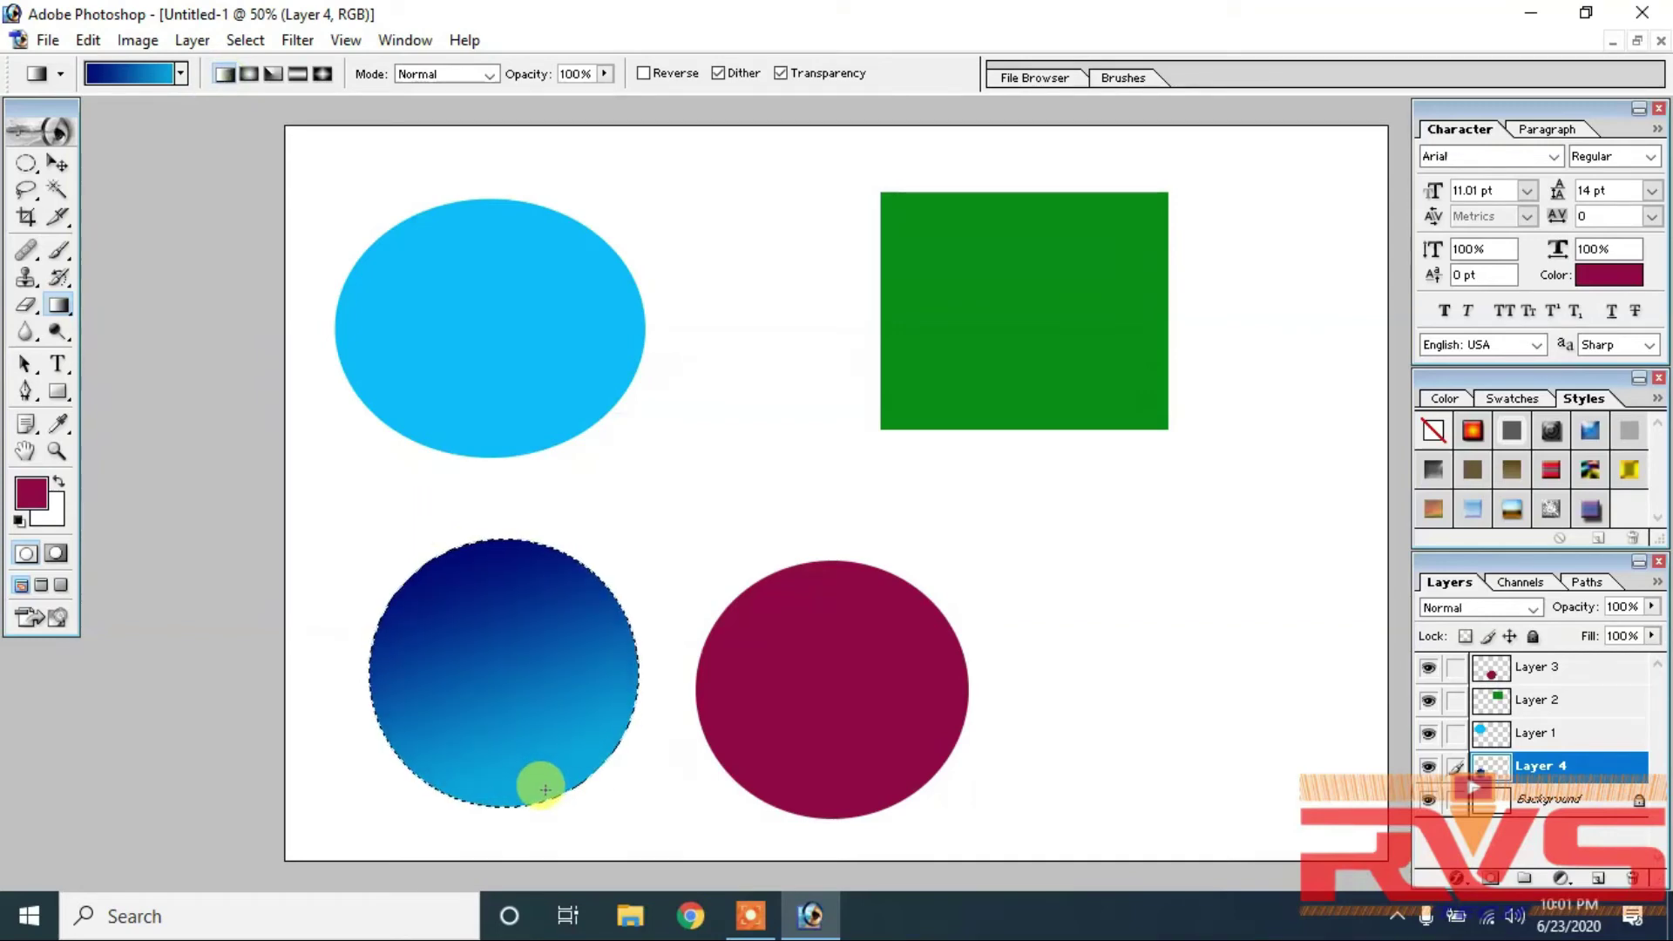
Try radial and reflected versions of the blue gradient in the circular selection
{"action": "left_click", "coordinate": [256, 75]}
{"action": "left_click_drag", "start_coordinate": [478, 601], "coordinate": [552, 784]}
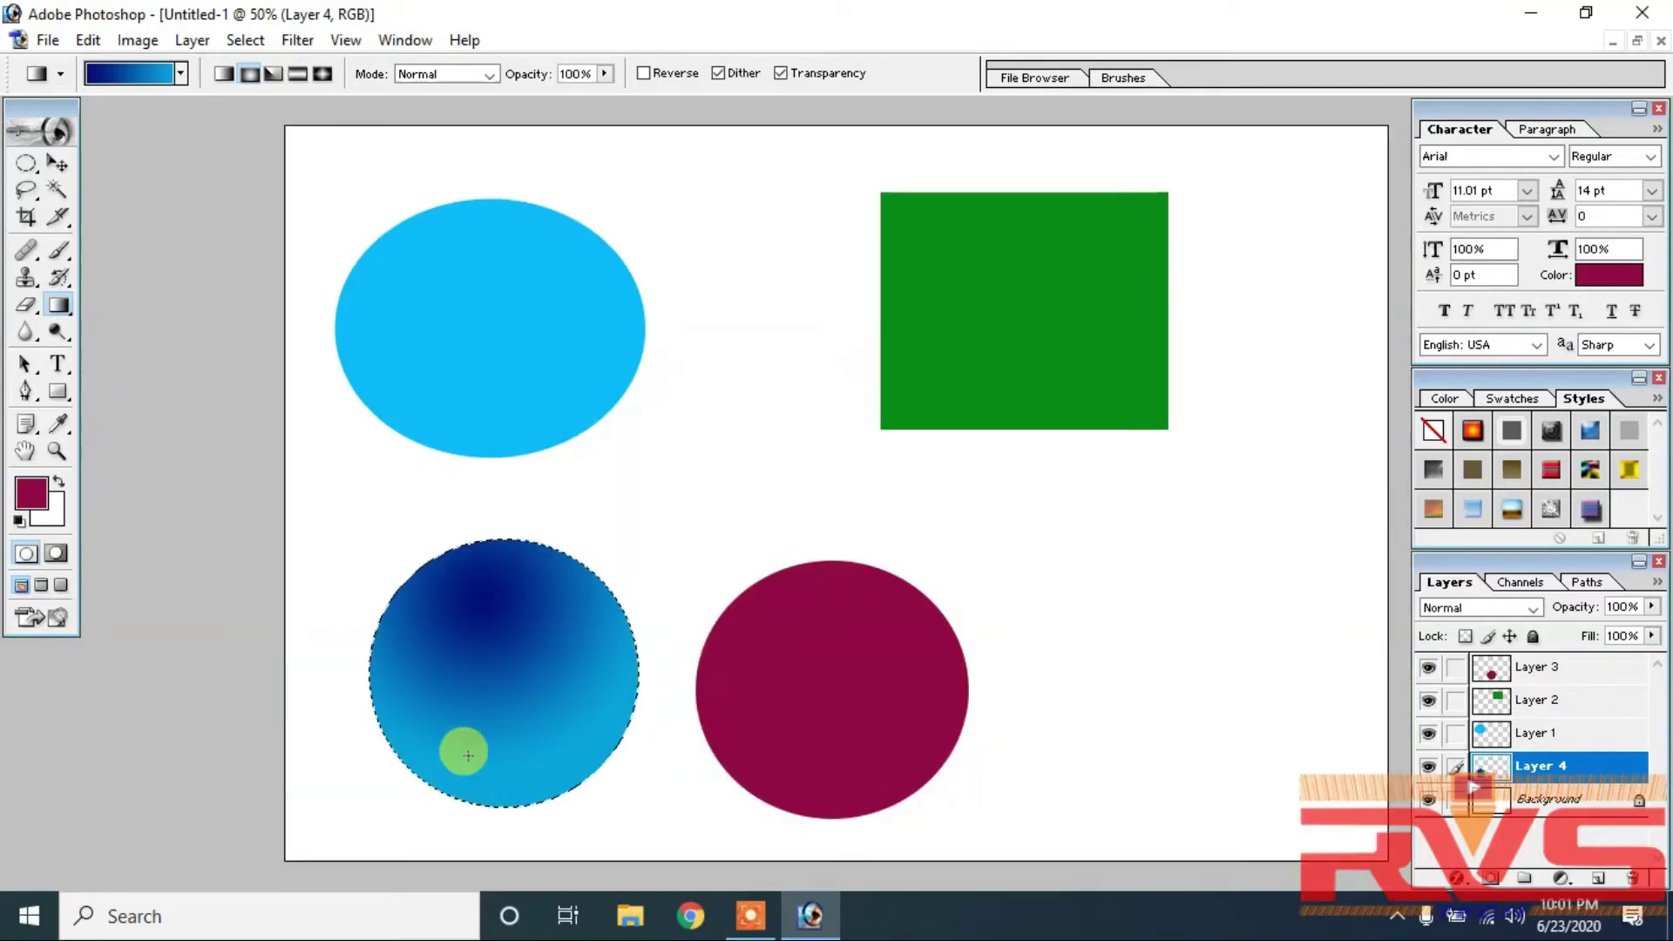
{"action": "left_click", "coordinate": [277, 73]}
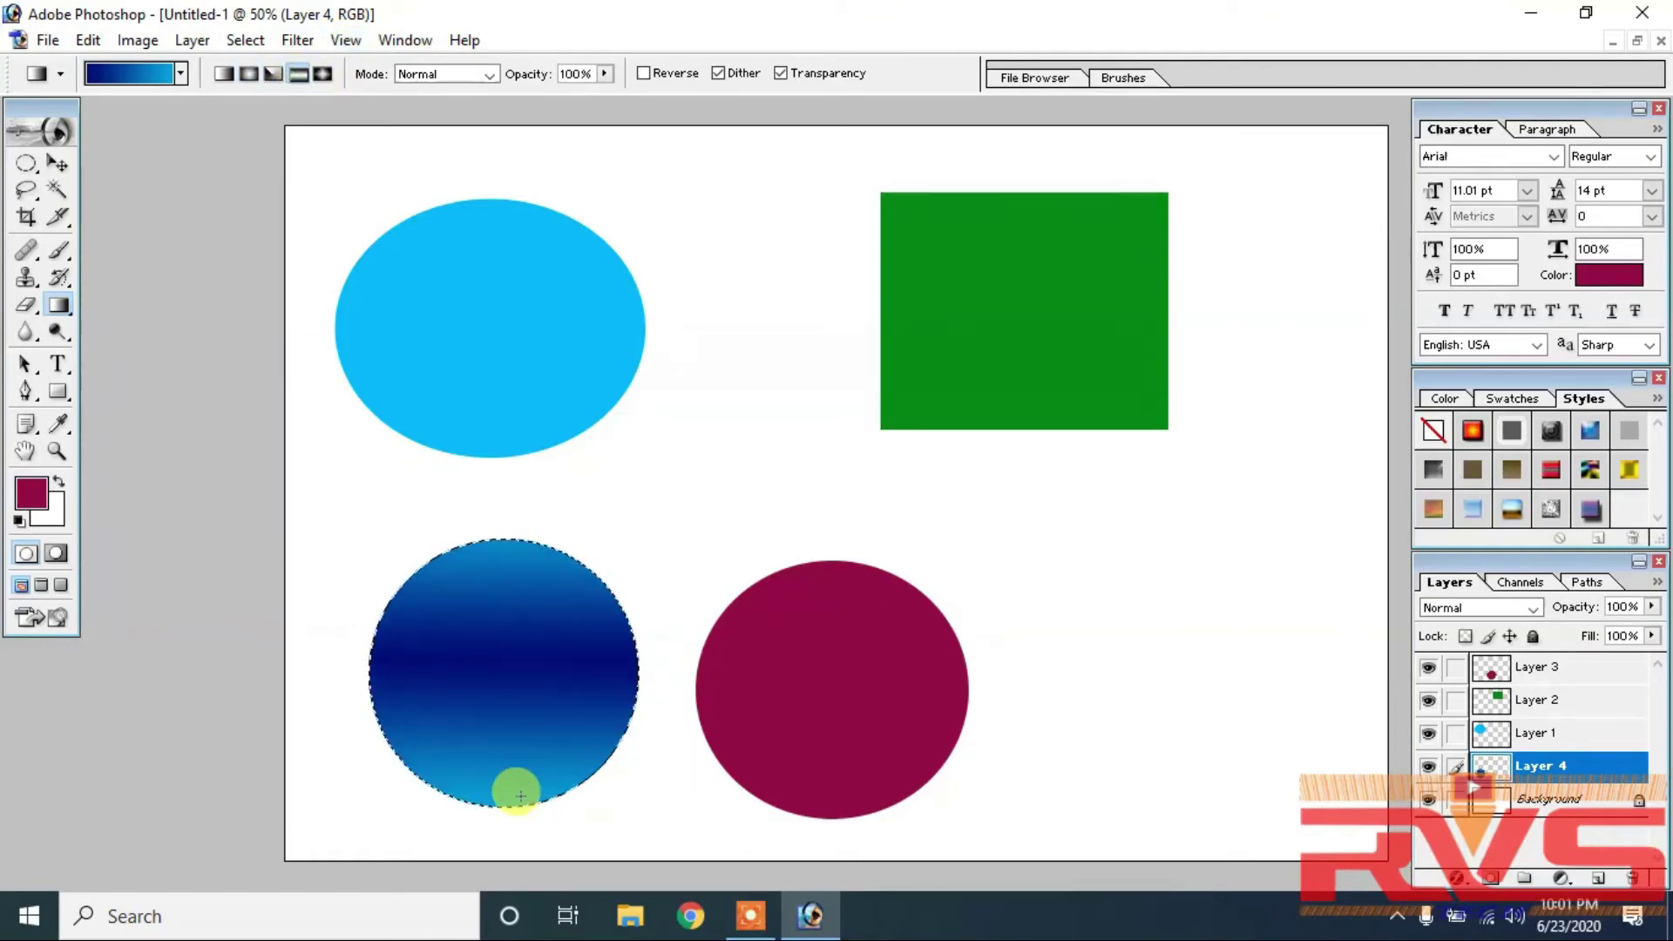
Fill the circular selection with a diamond version of the blue gradient, and clear the selection
{"action": "left_click", "coordinate": [323, 74]}
{"action": "left_click_drag", "start_coordinate": [636, 842], "coordinate": [636, 842]}
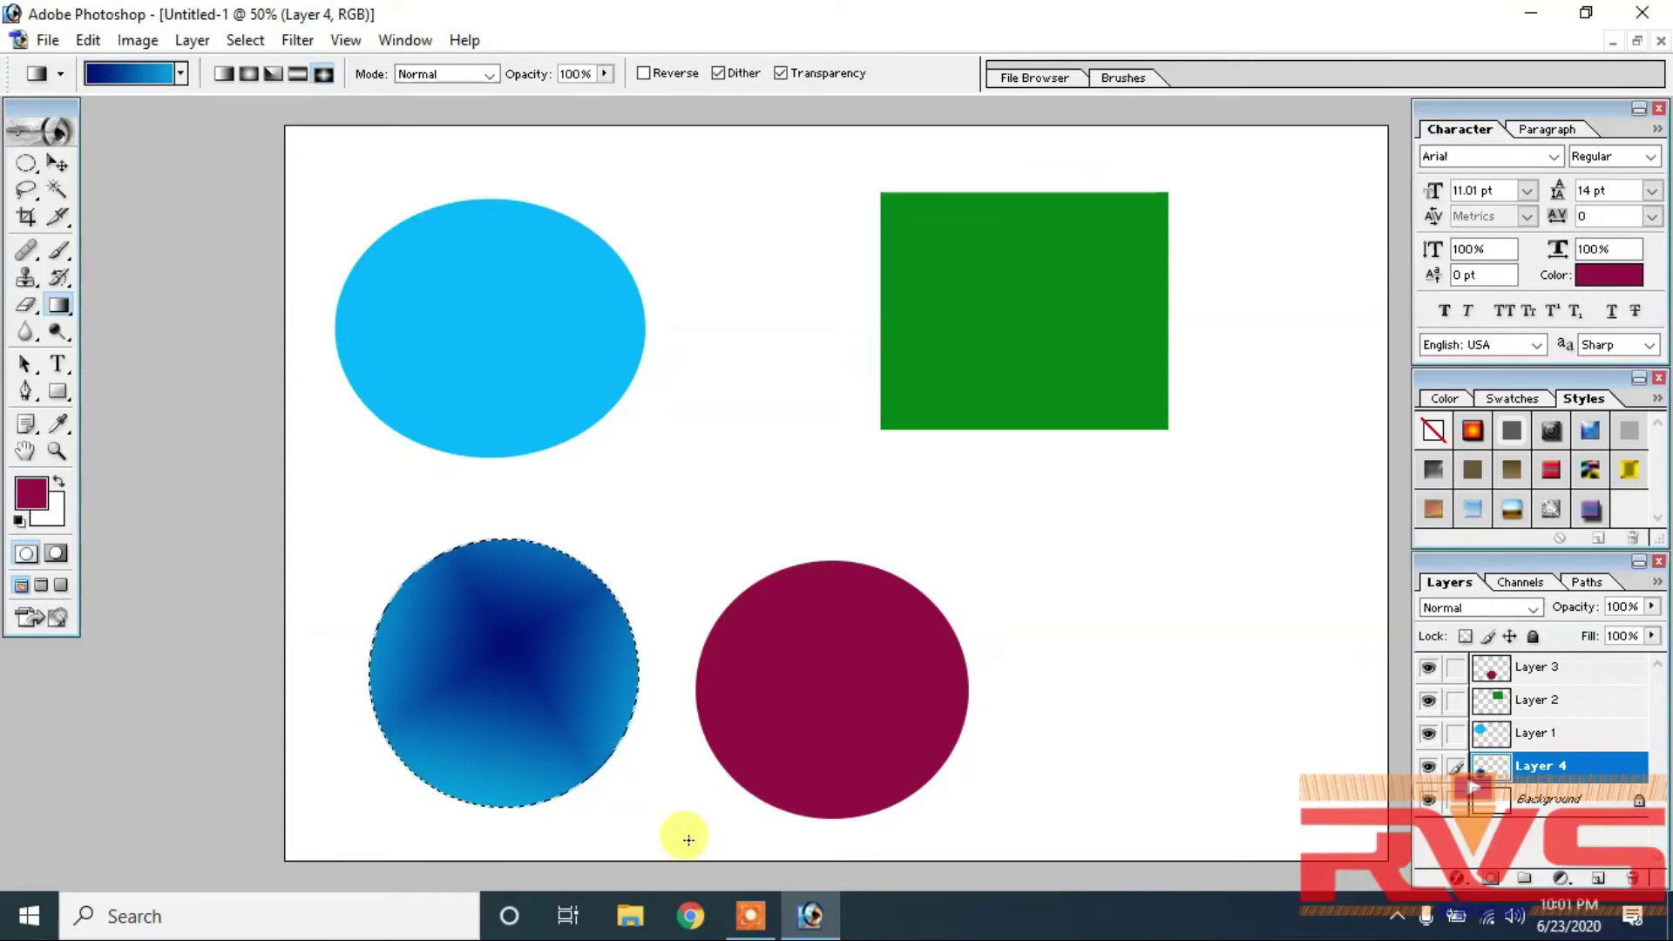
{"action": "key", "text": "ctrl+d"}
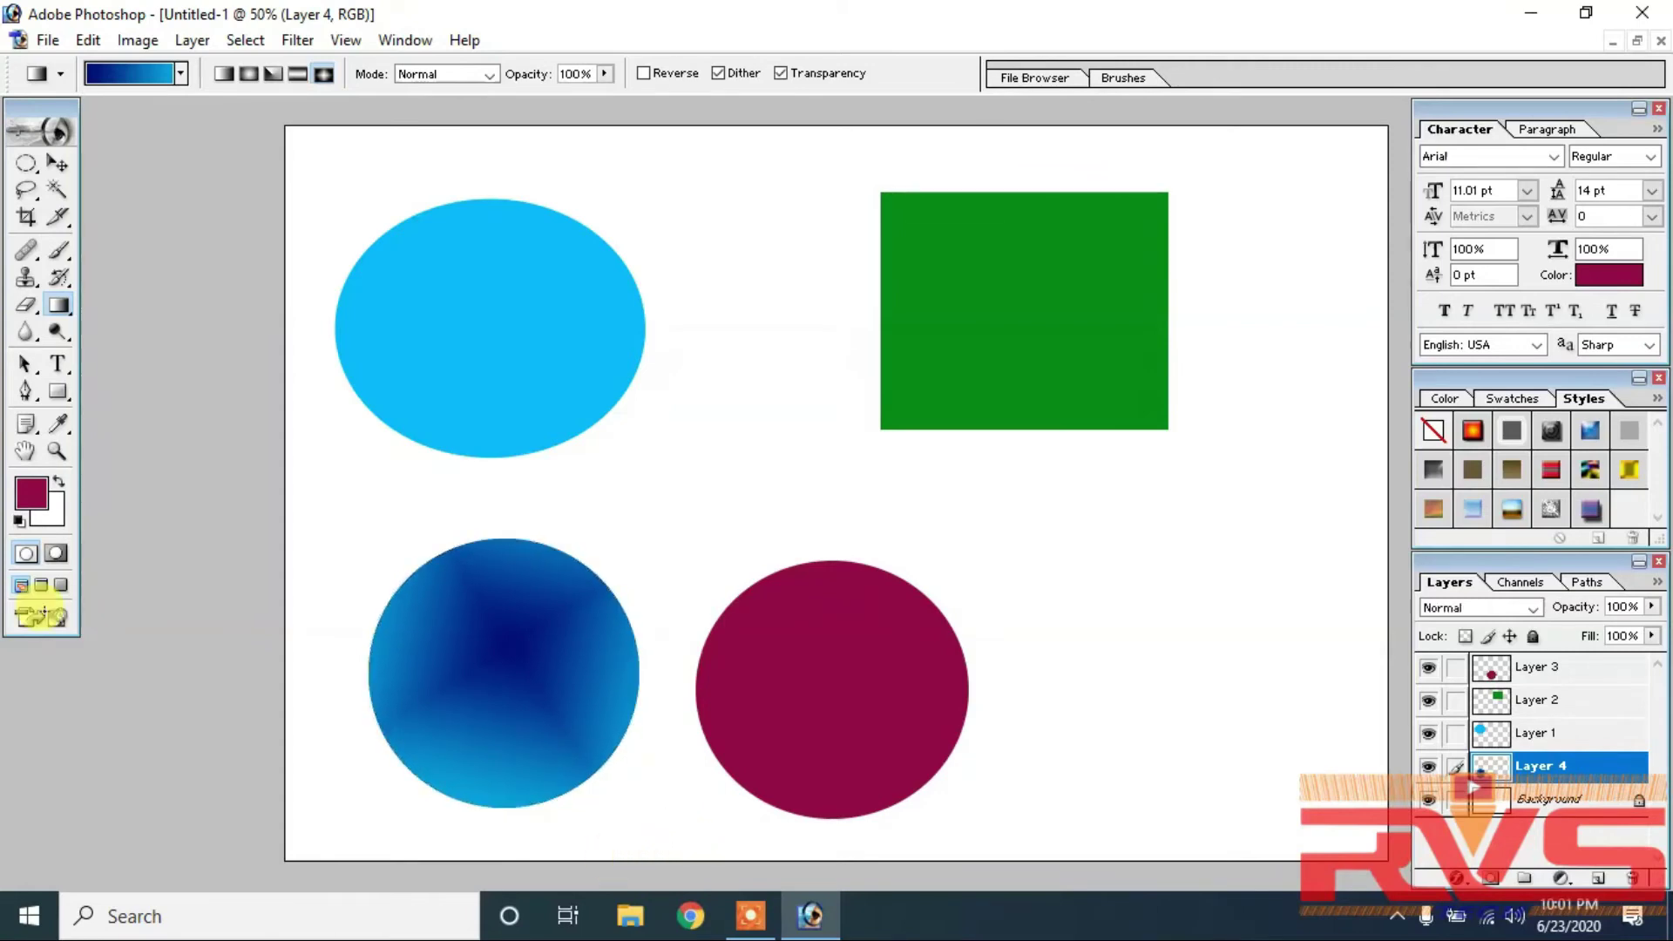
Choose the white-to-magenta gradient preset and open it in the Gradient Editor
{"action": "left_click", "coordinate": [181, 74]}
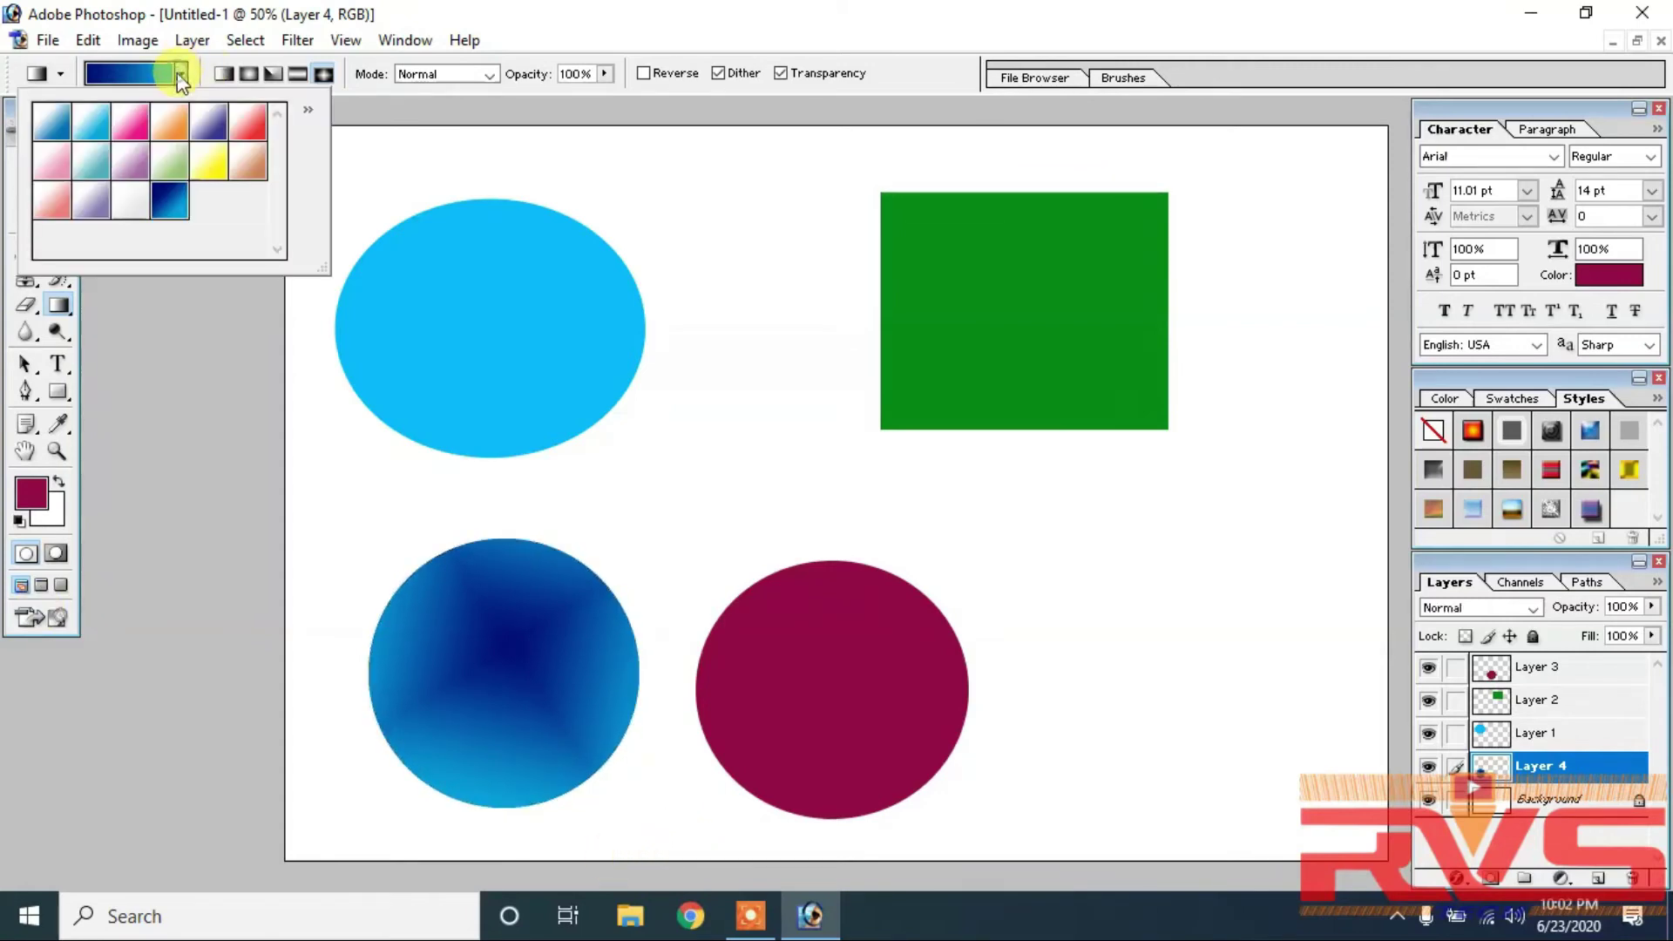
{"action": "left_click", "coordinate": [130, 122]}
{"action": "left_click", "coordinate": [247, 10]}
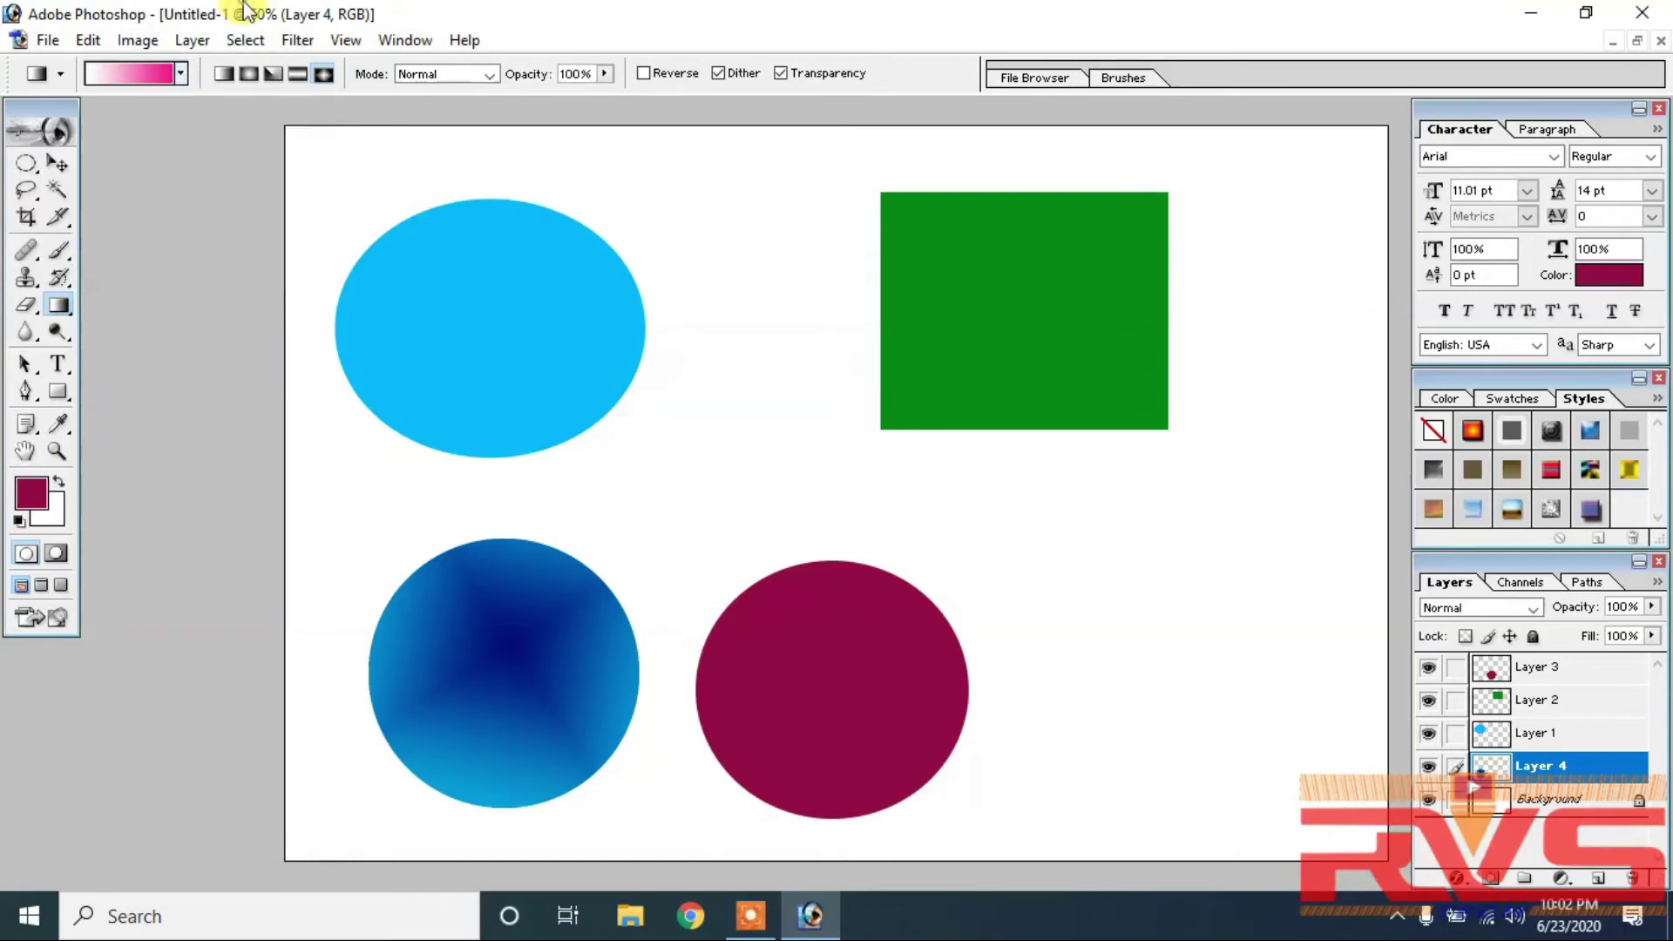
{"action": "left_click", "coordinate": [133, 73]}
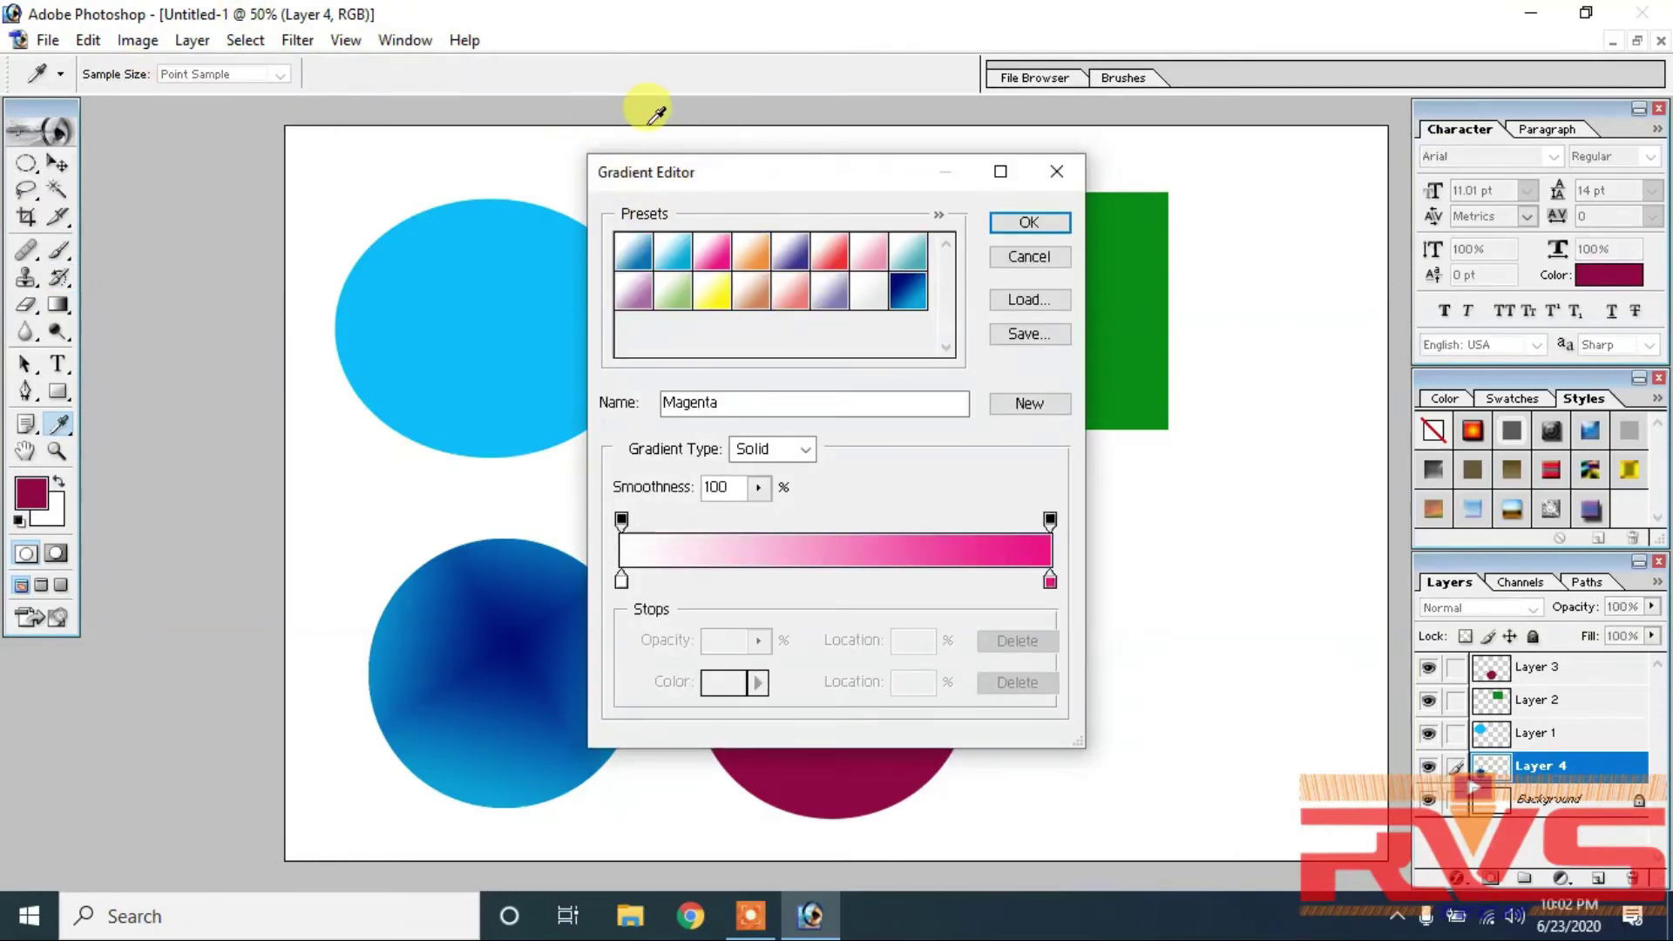
Set the colour of the gradient's end stop at 100% to a bright green
{"action": "left_click", "coordinate": [1051, 582]}
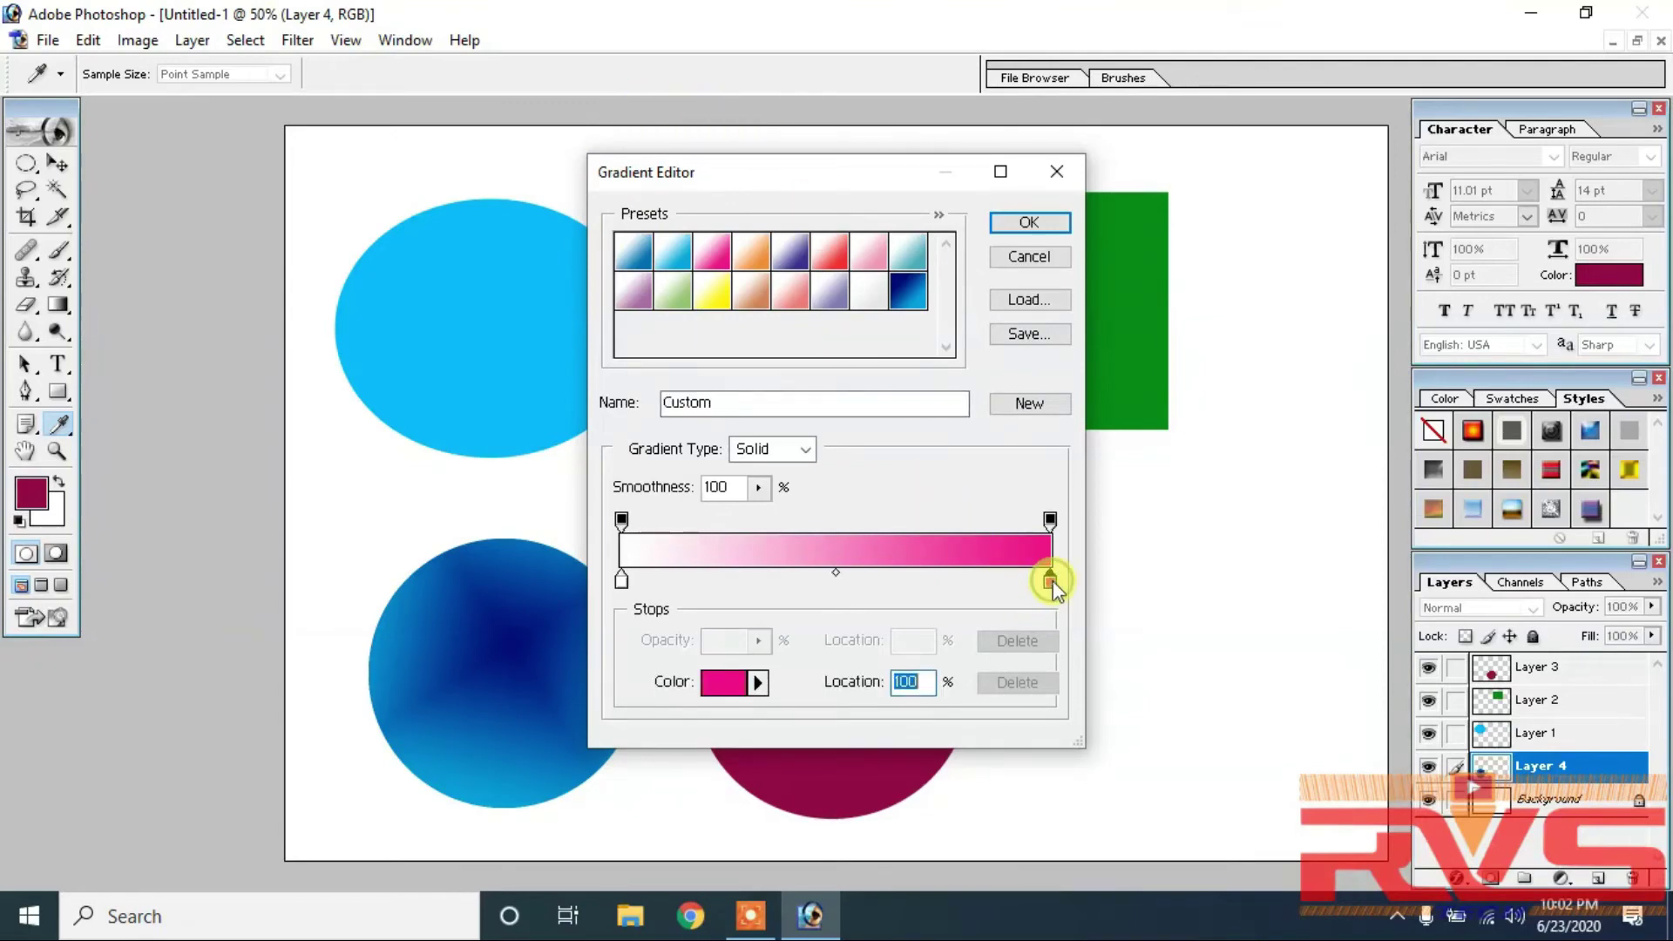
{"action": "left_click", "coordinate": [722, 683]}
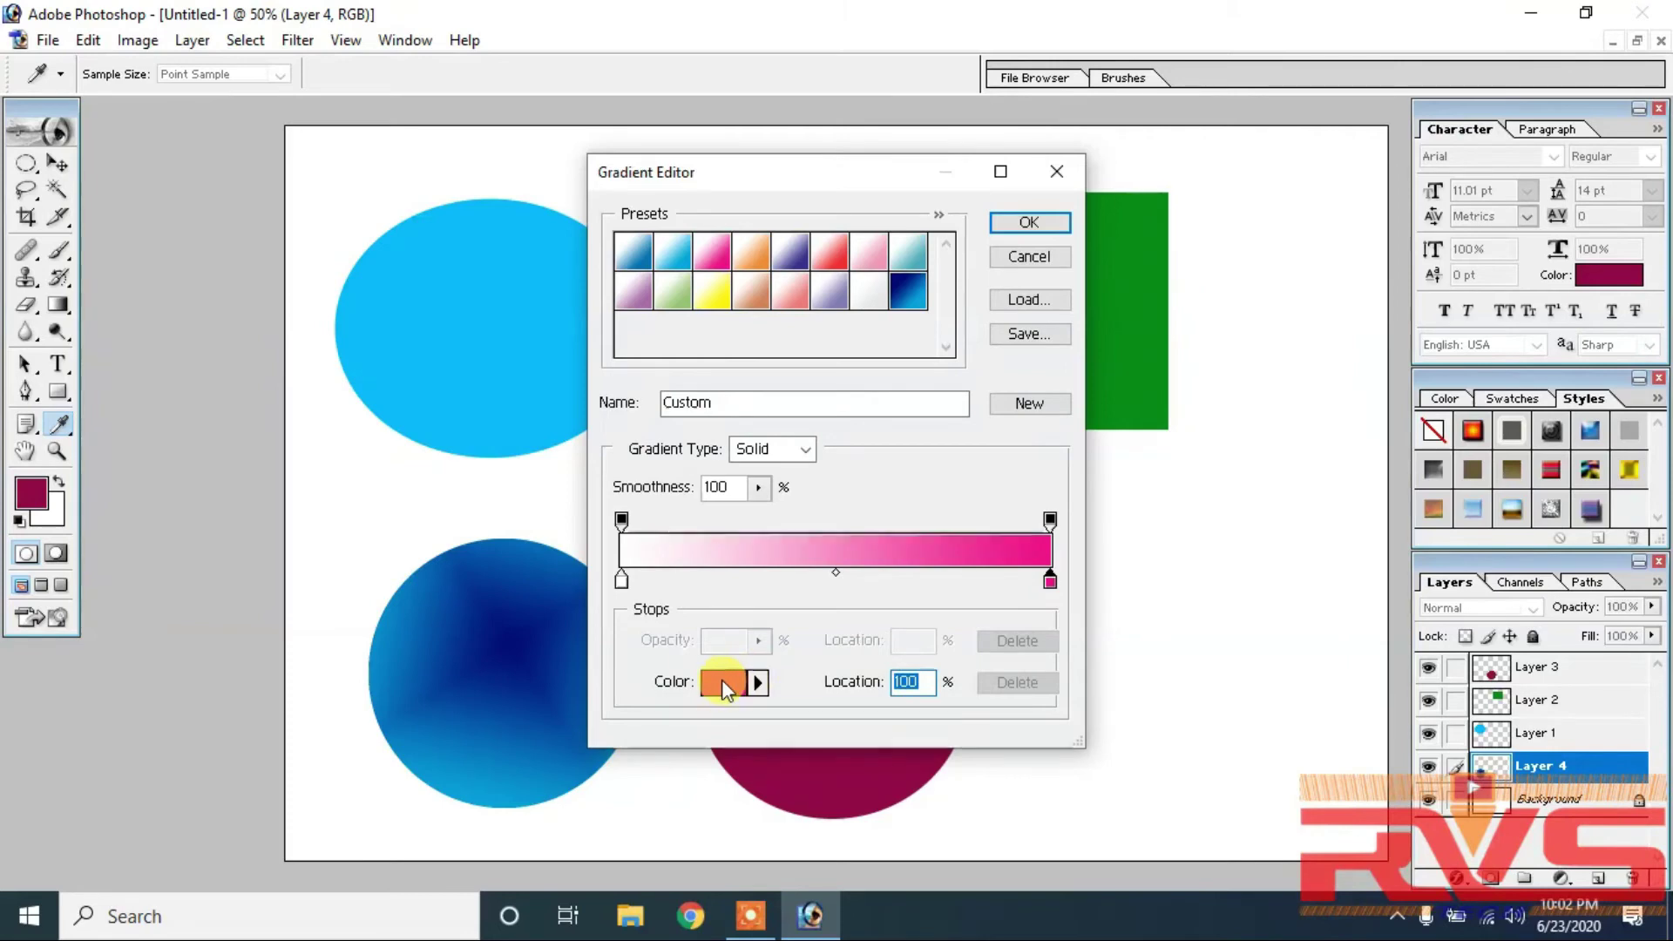
{"action": "left_click", "coordinate": [595, 618]}
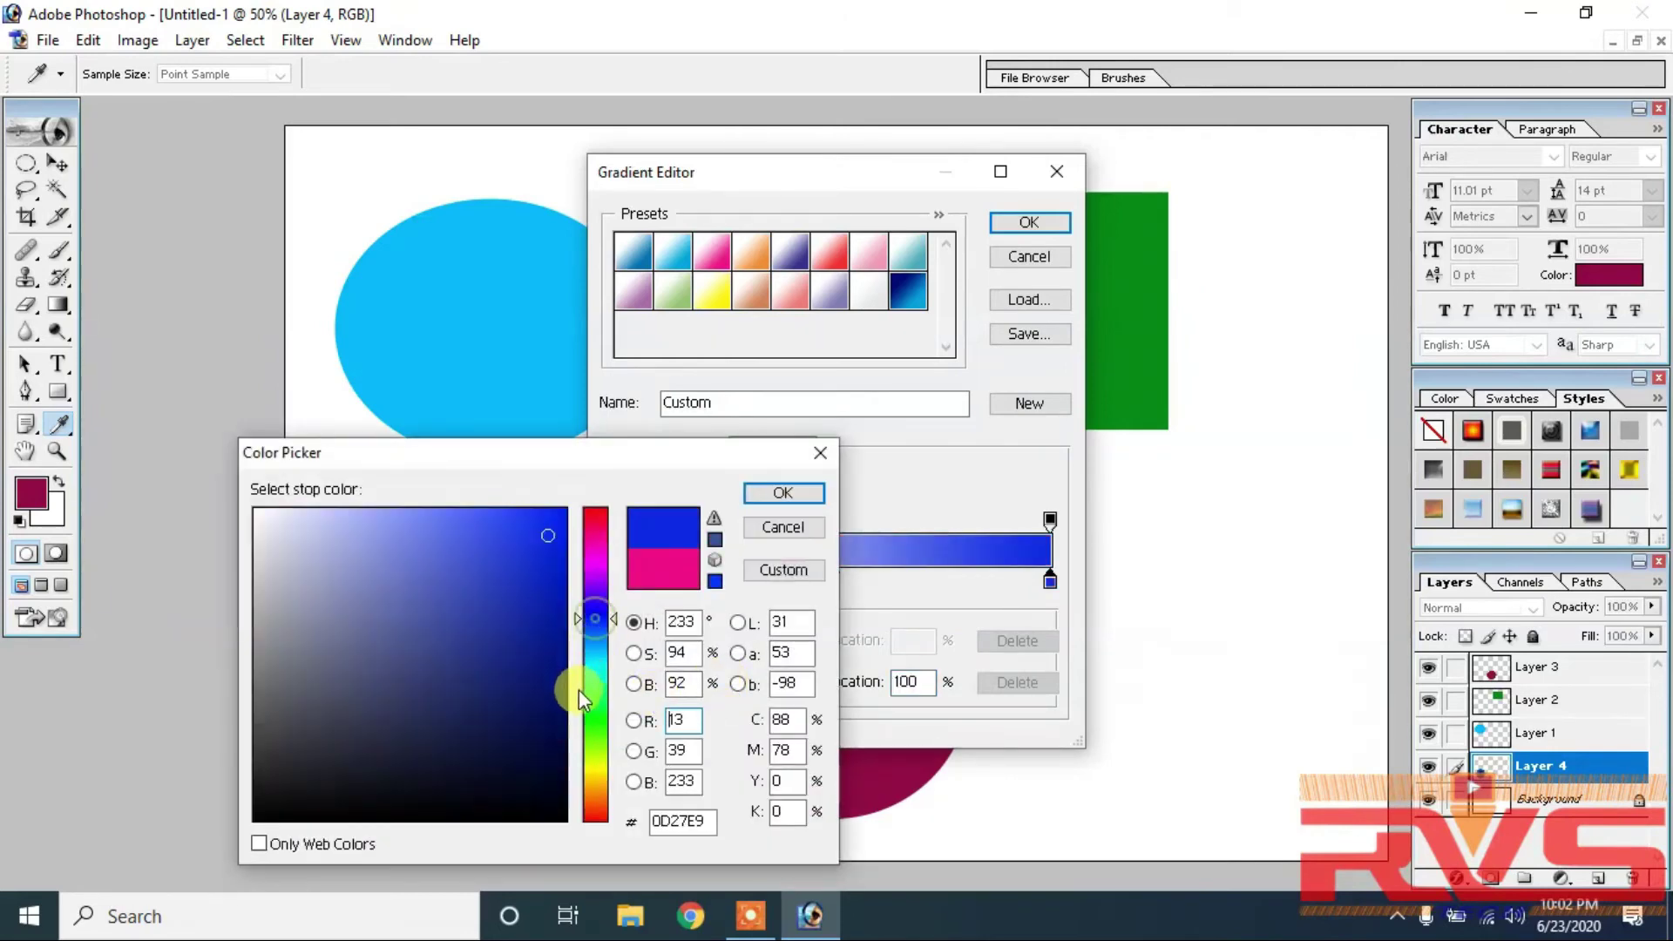
{"action": "left_click", "coordinate": [555, 691]}
{"action": "left_click_drag", "start_coordinate": [615, 620], "coordinate": [601, 719]}
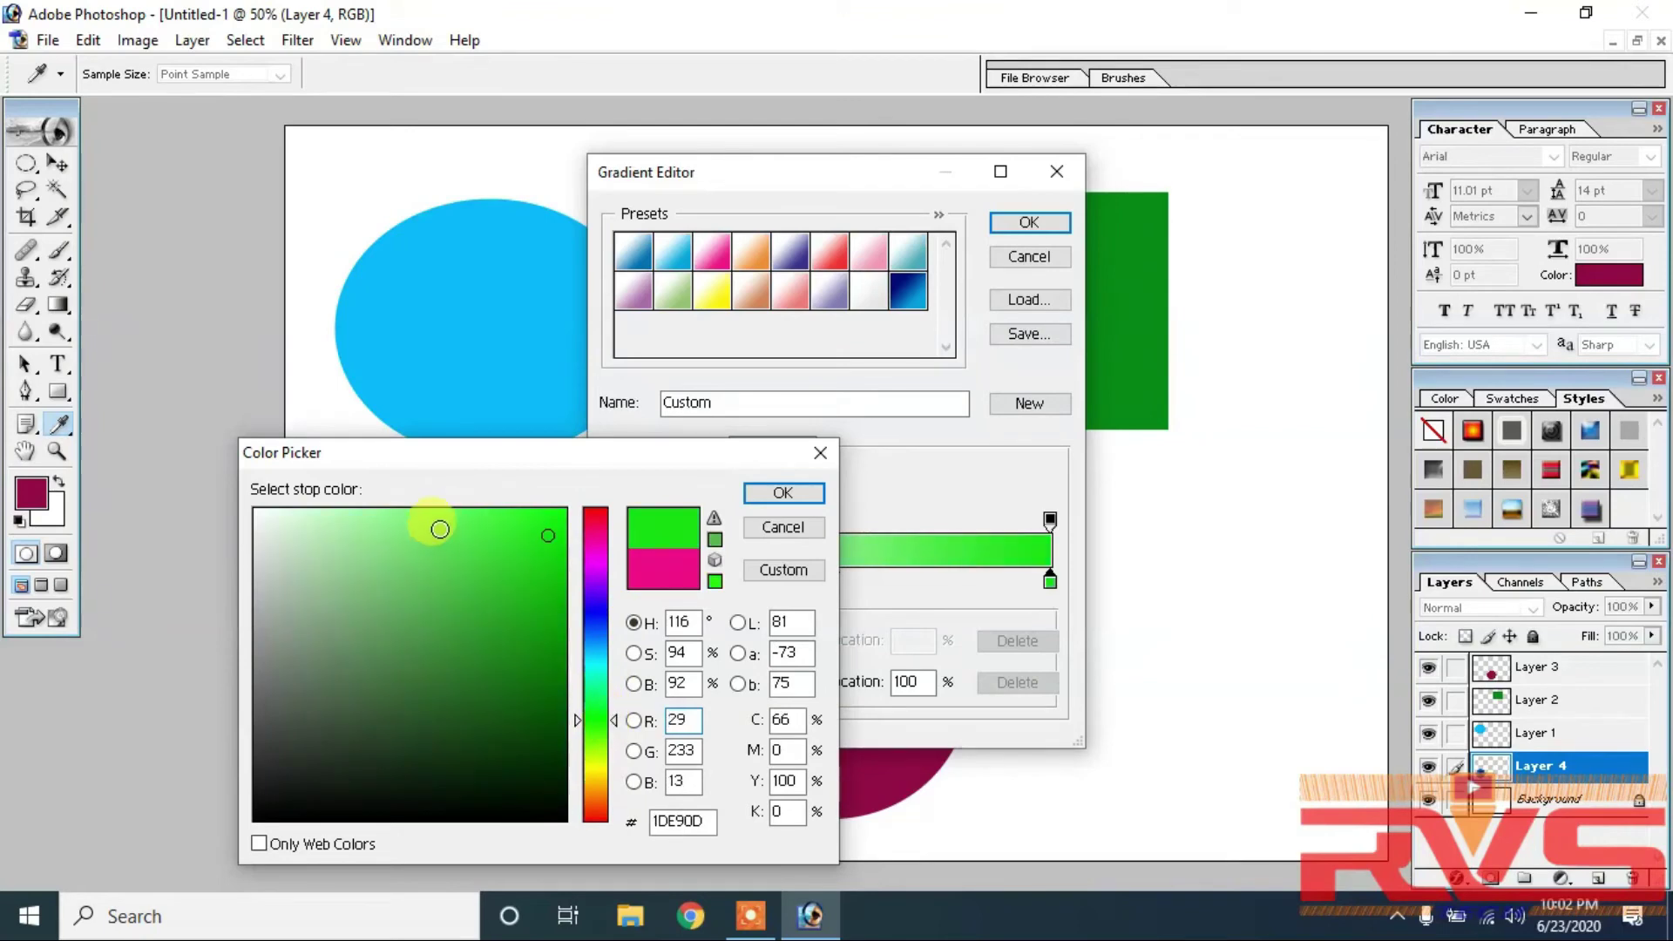
{"action": "left_click_drag", "start_coordinate": [437, 523], "coordinate": [500, 514]}
{"action": "left_click", "coordinate": [783, 493]}
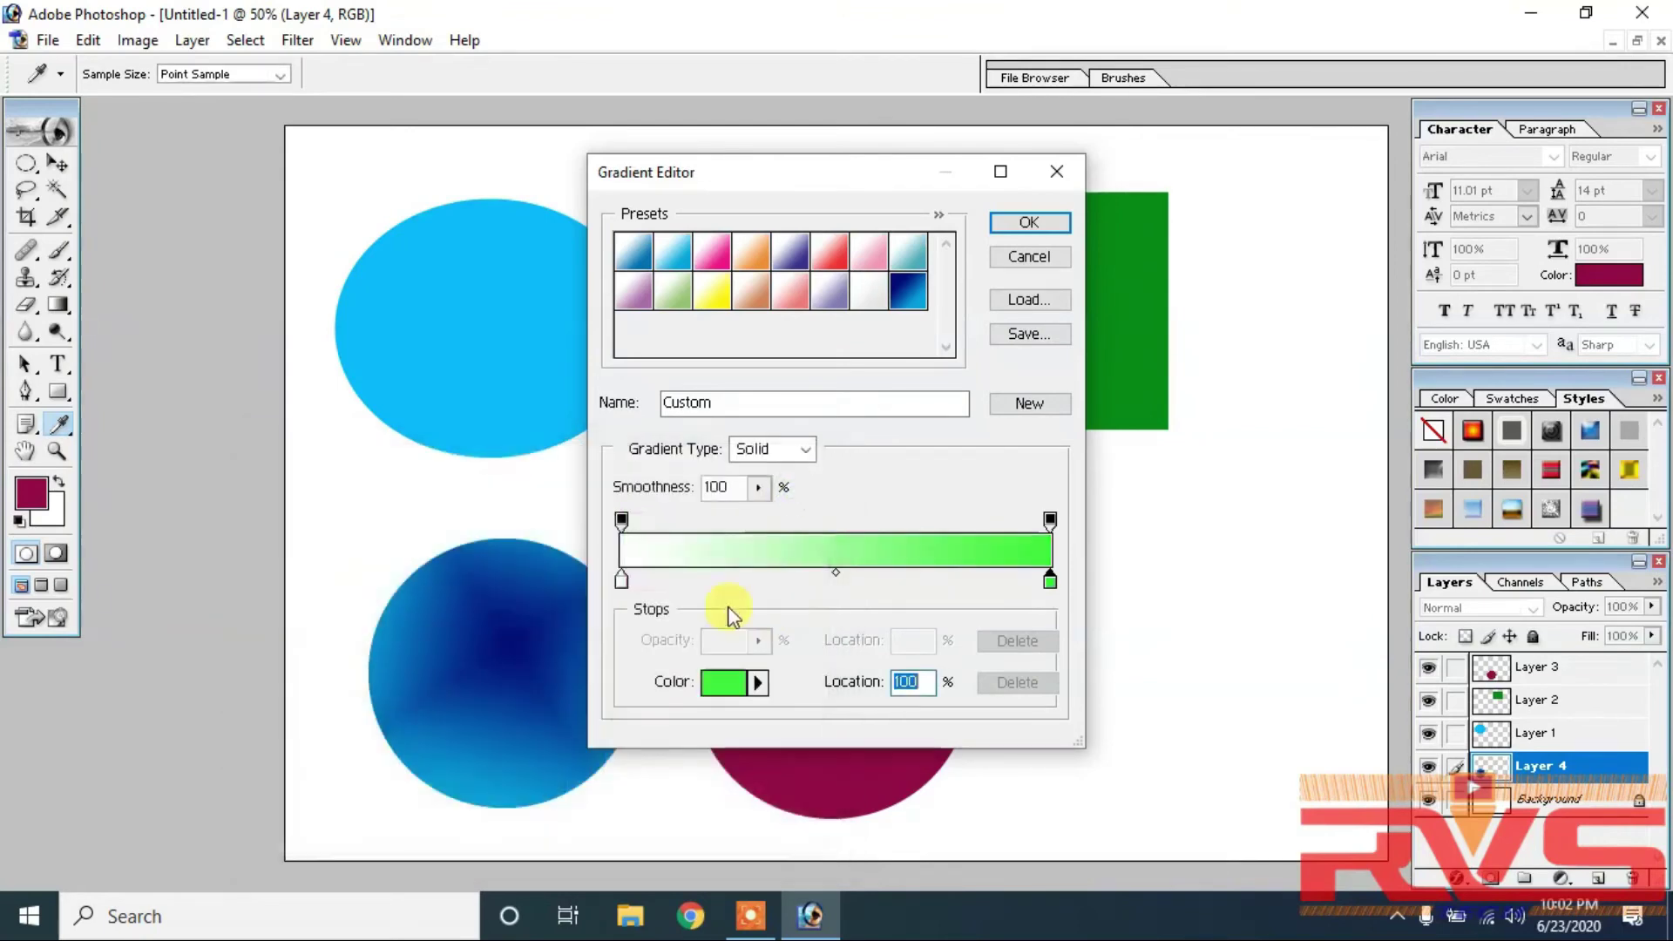
Set the gradient's start stop at 0% to dark green 016D15 and add the gradient as a new preset
{"action": "left_click", "coordinate": [622, 582]}
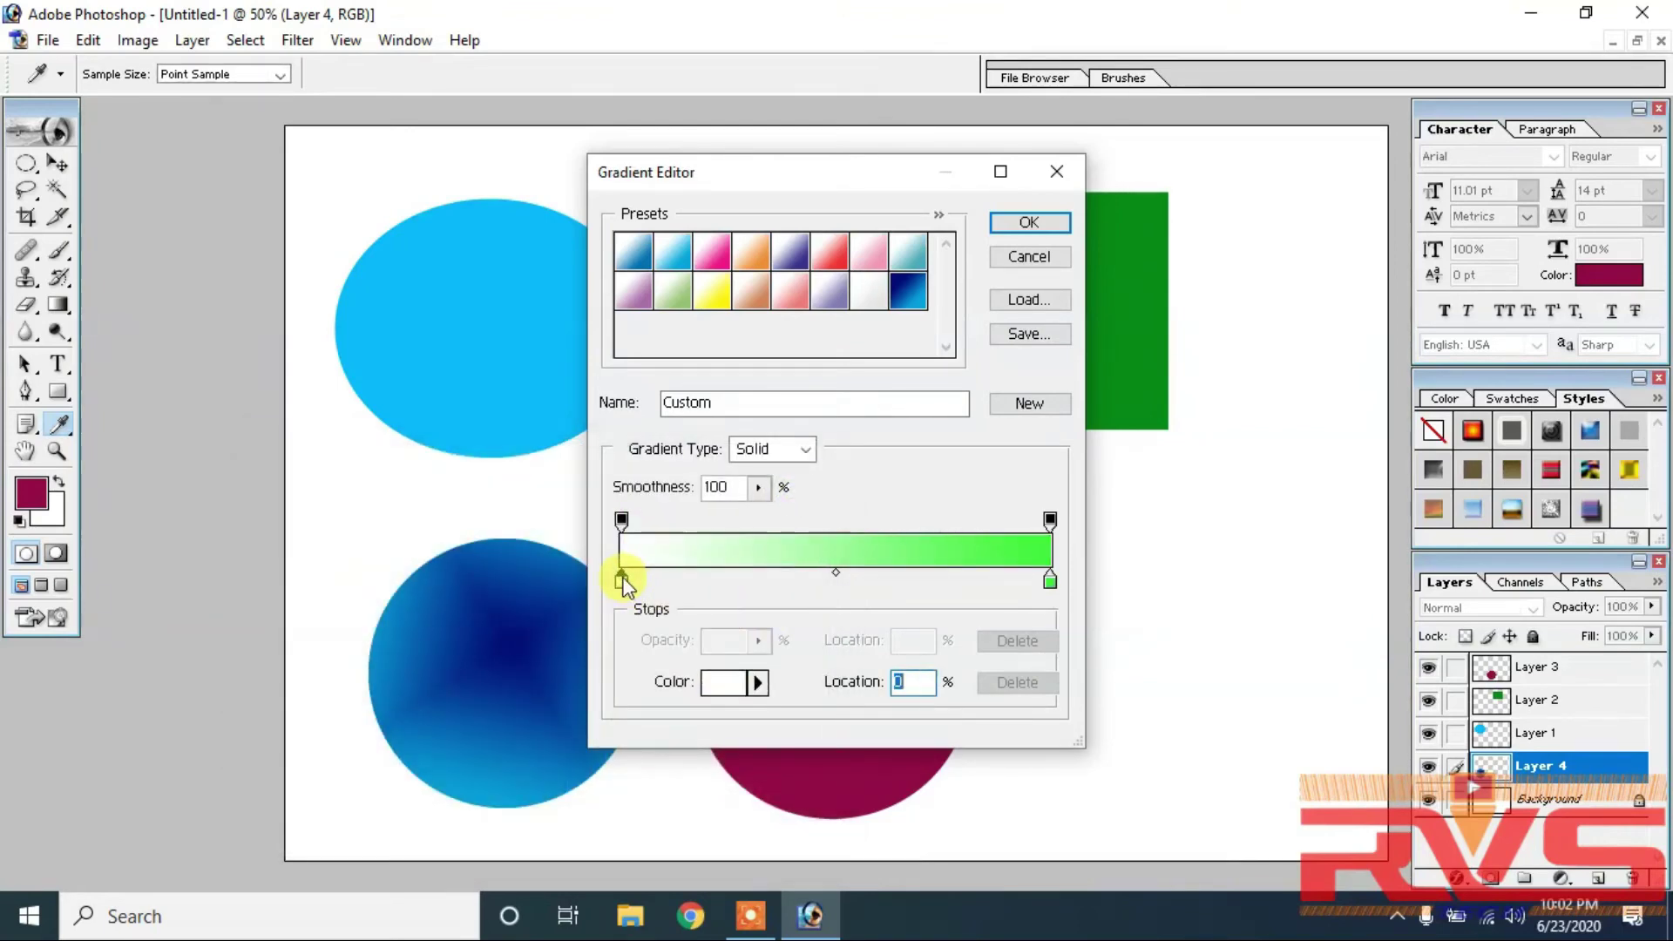
{"action": "left_click", "coordinate": [726, 685]}
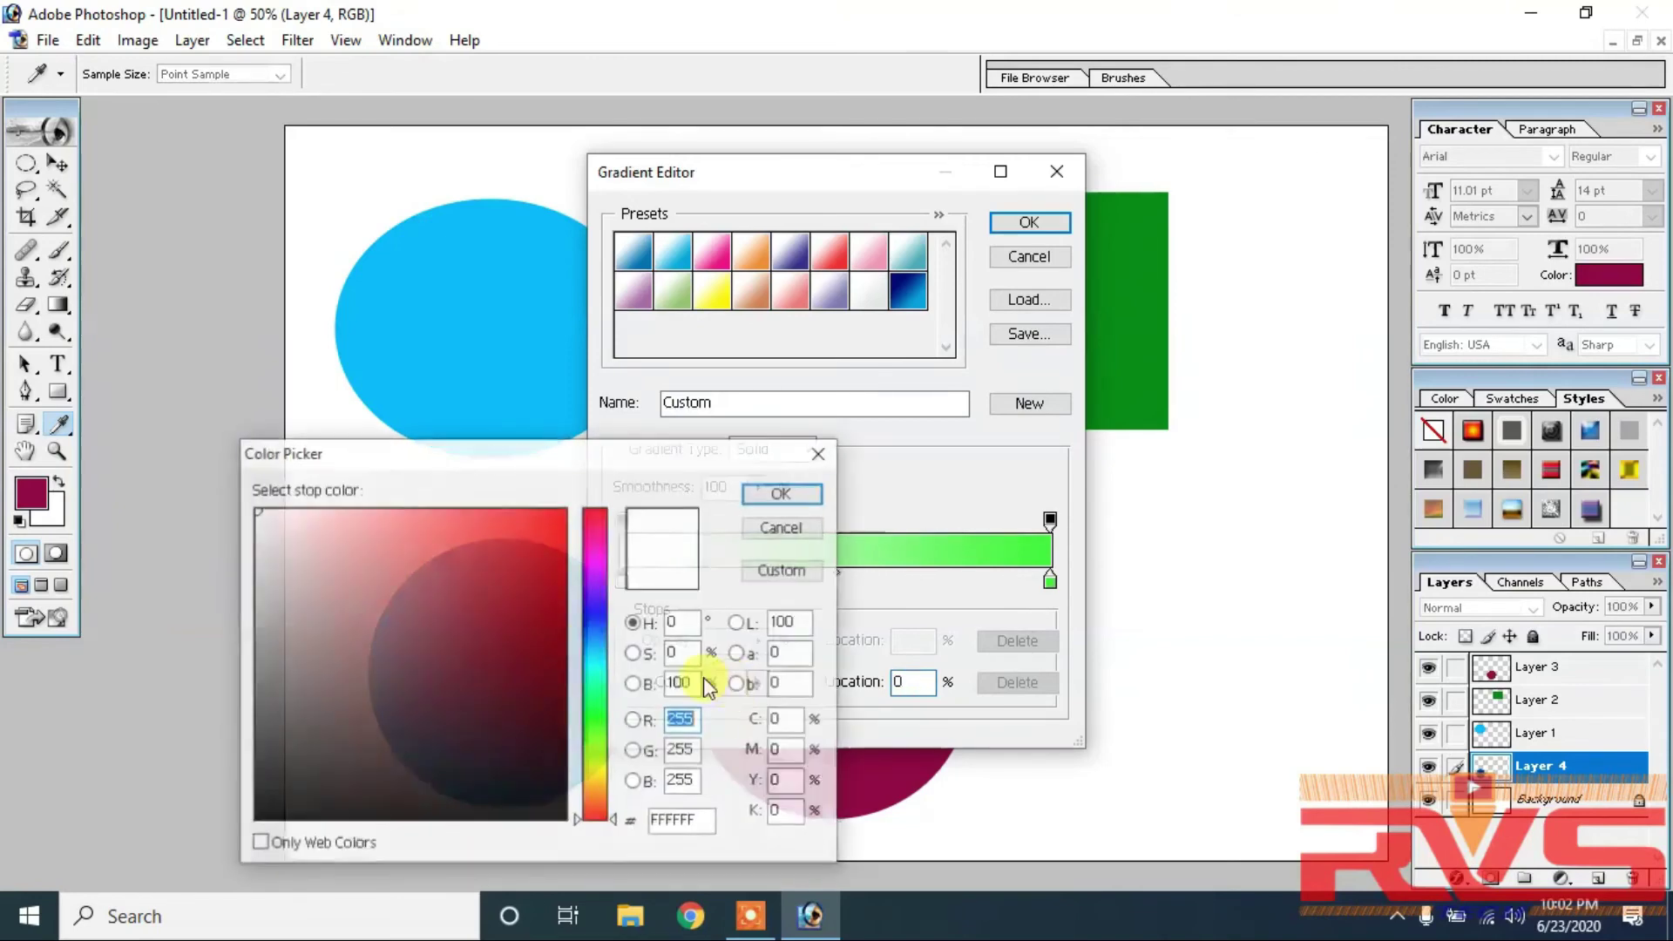
{"action": "left_click", "coordinate": [602, 707]}
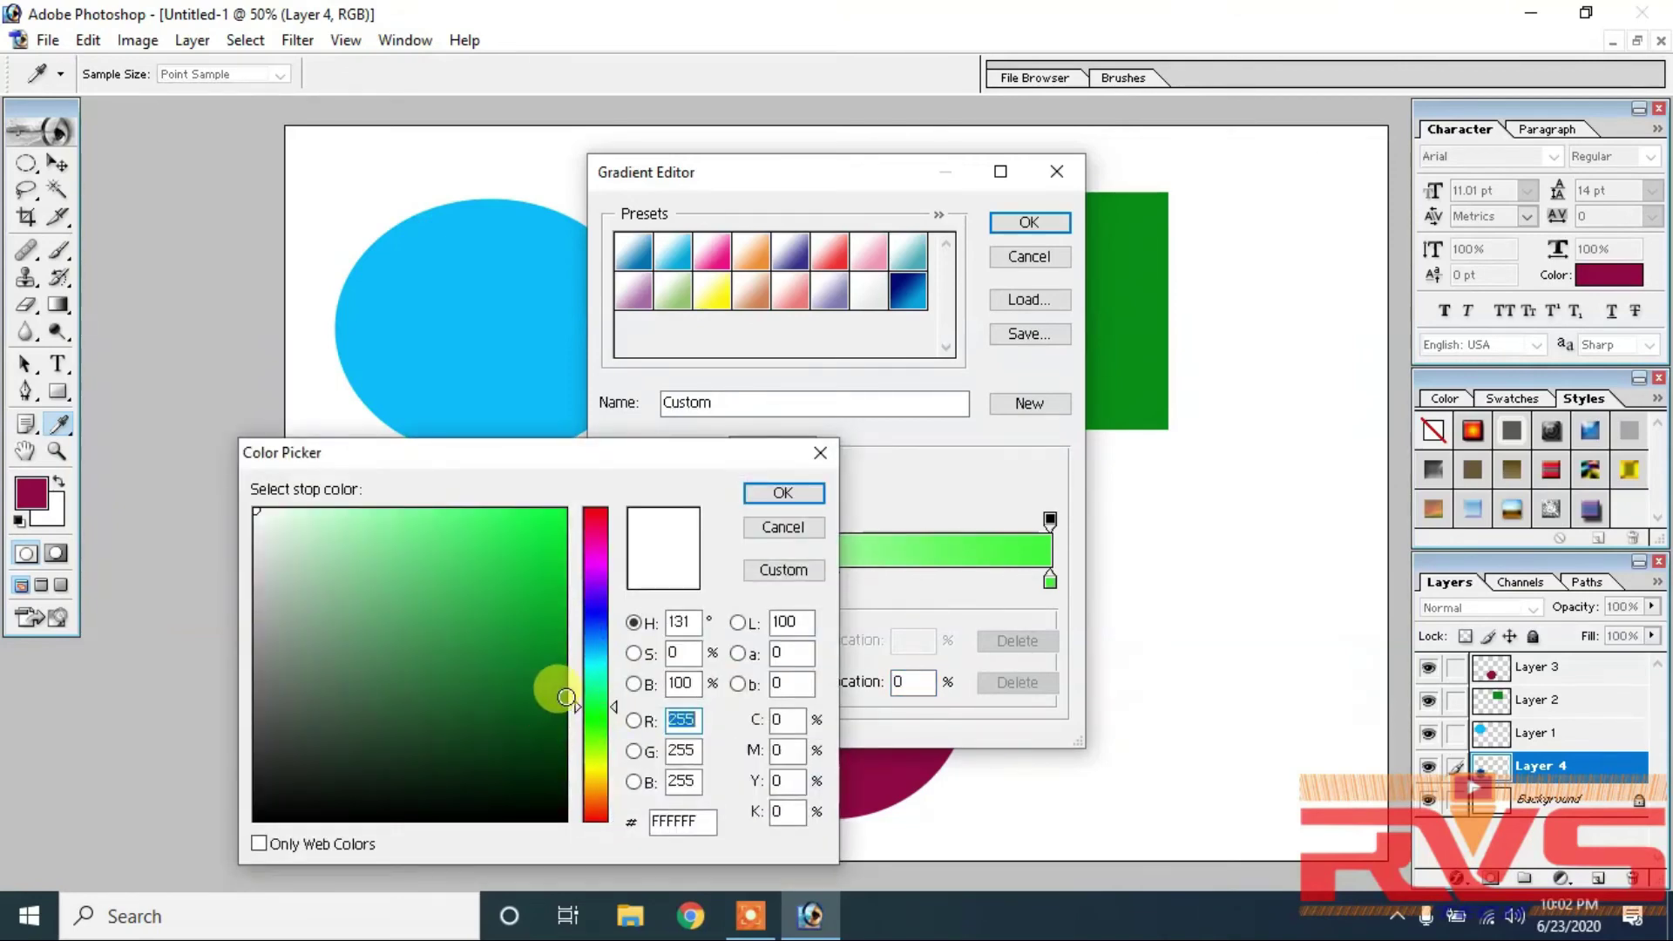
{"action": "left_click", "coordinate": [564, 687]}
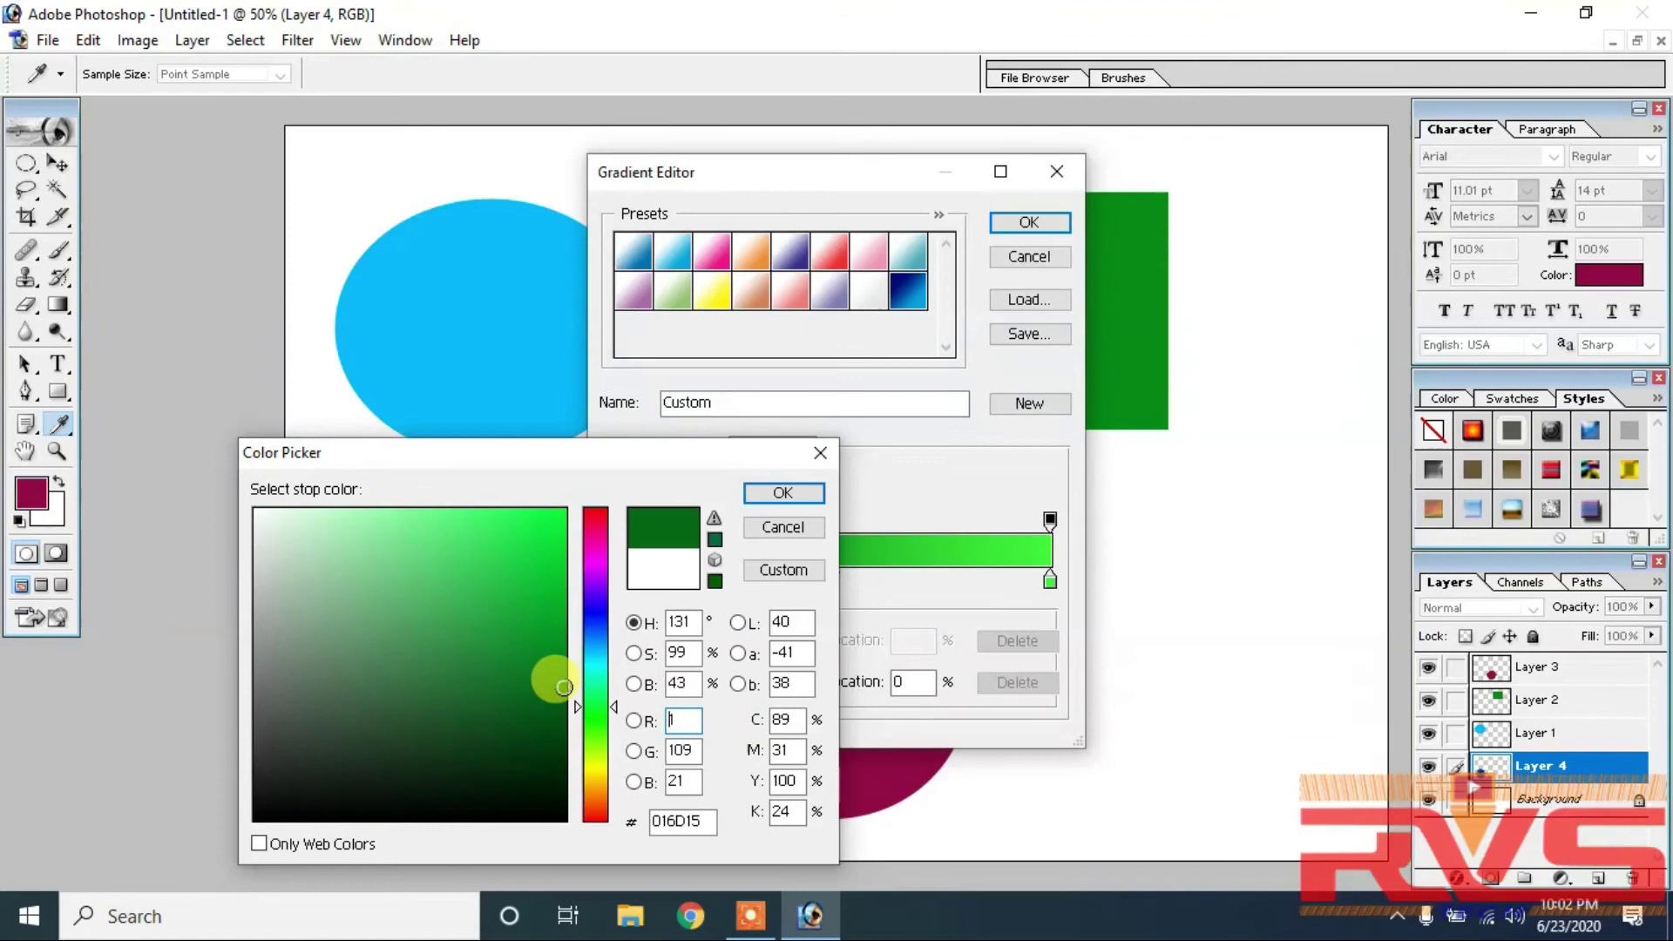
{"action": "left_click", "coordinate": [765, 498]}
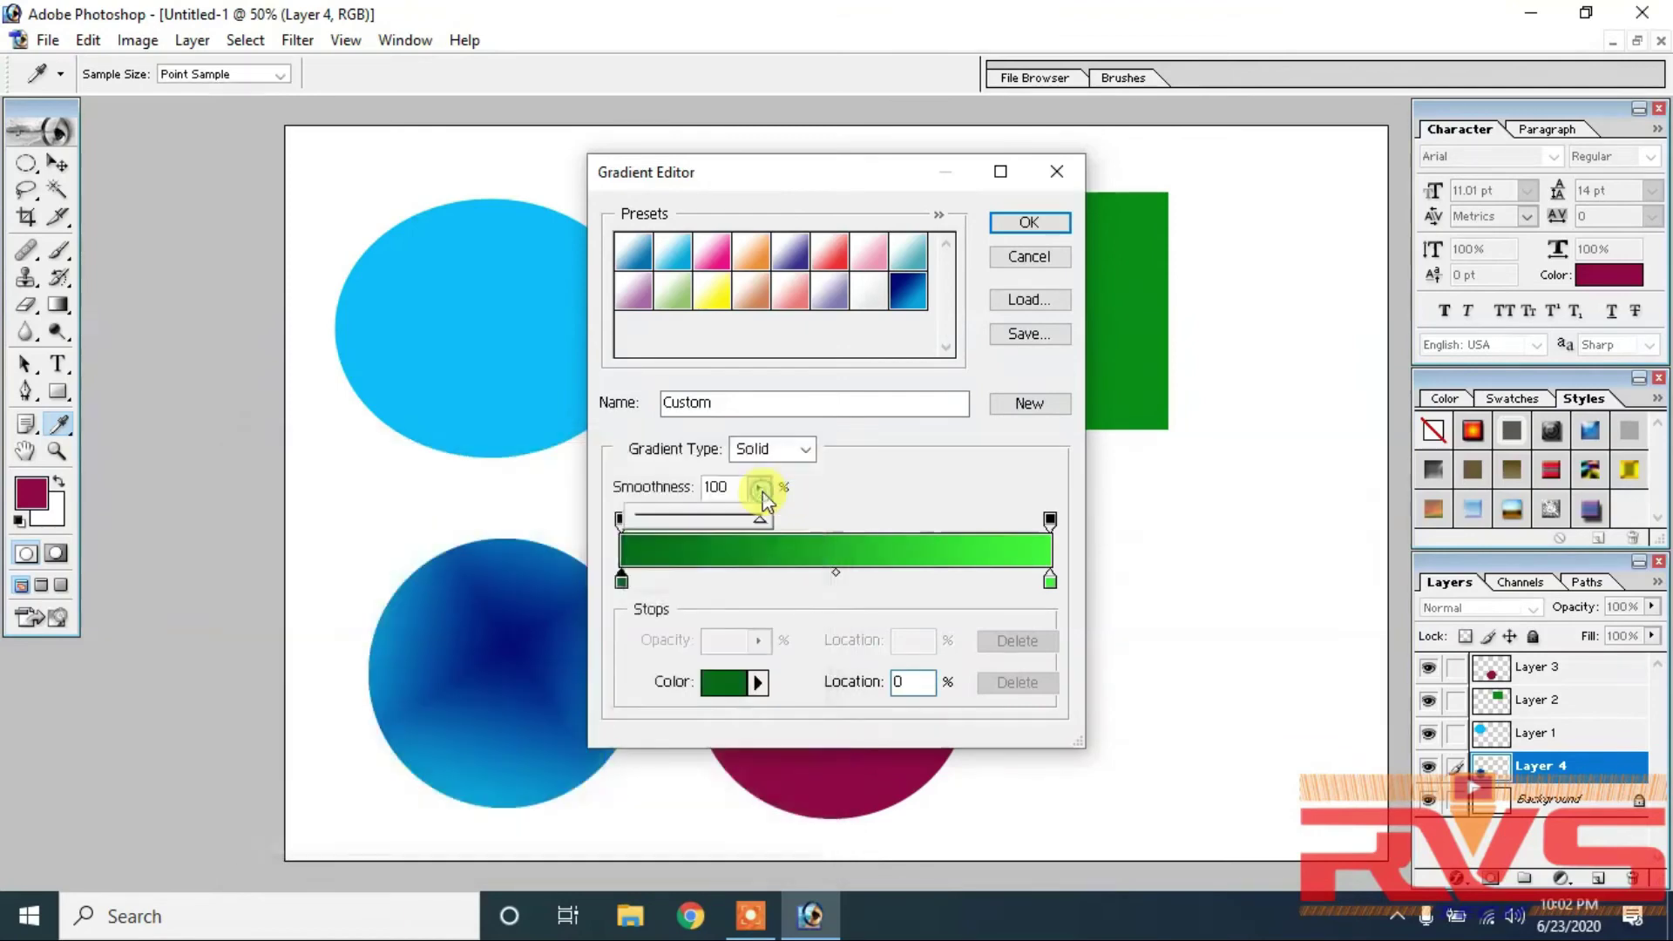
{"action": "left_click", "coordinate": [1023, 402]}
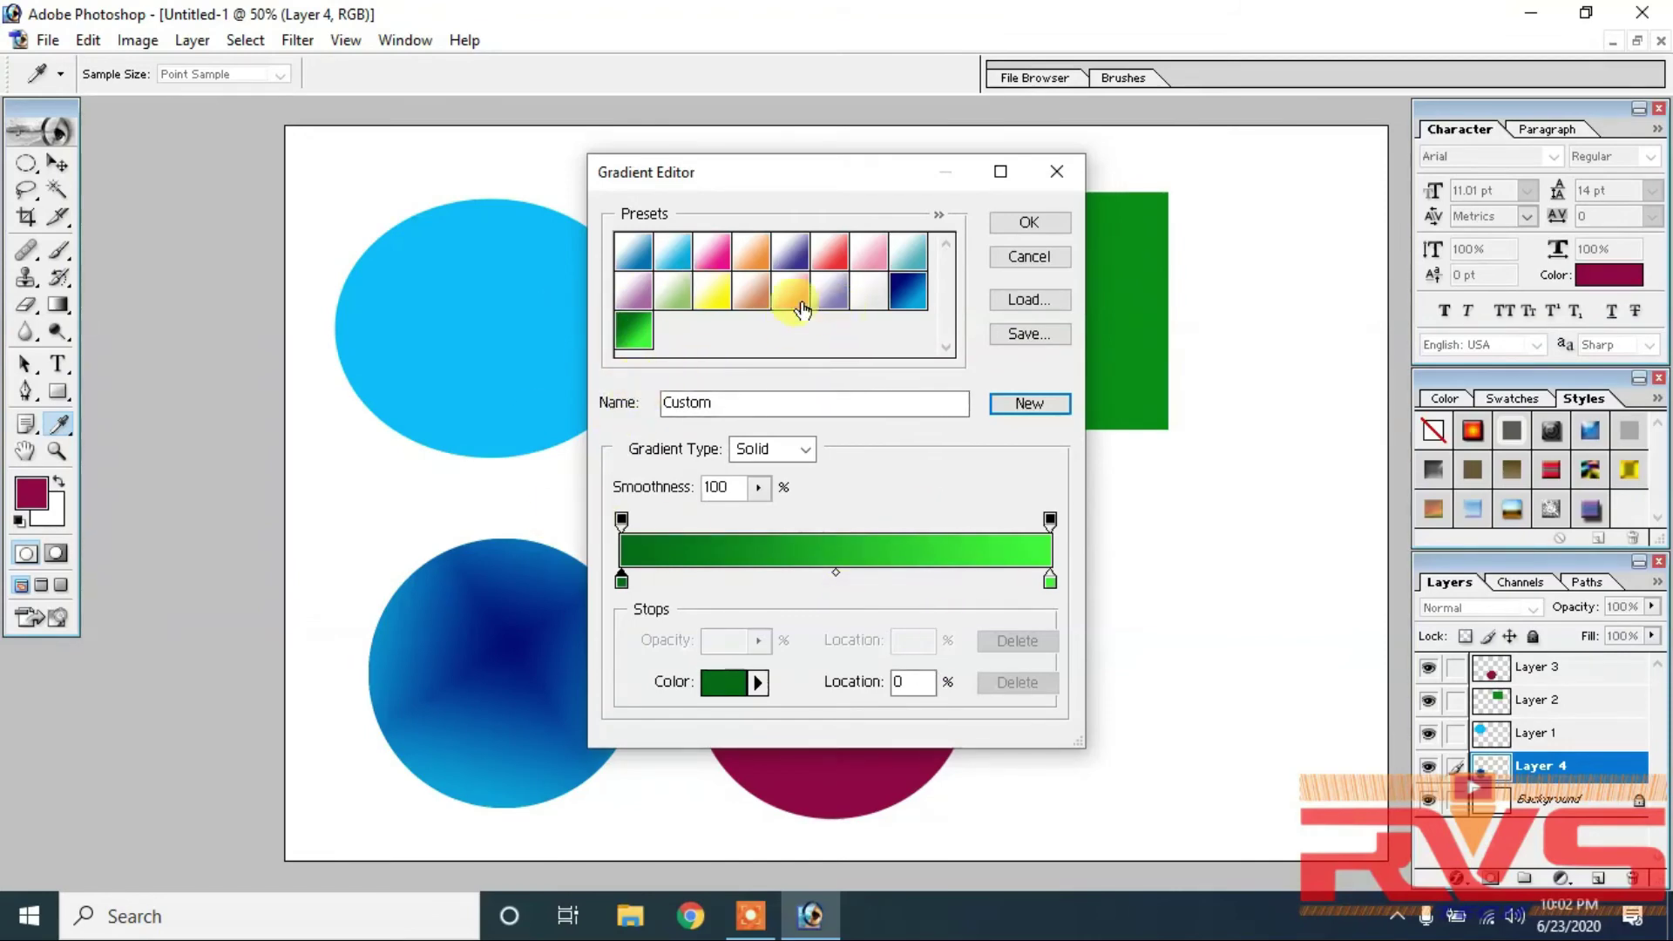
Set the Magenta preset's start stop to dark purple, add the purple-to-magenta gradient as a new preset, and accept the Gradient Editor
{"action": "left_click", "coordinate": [711, 262]}
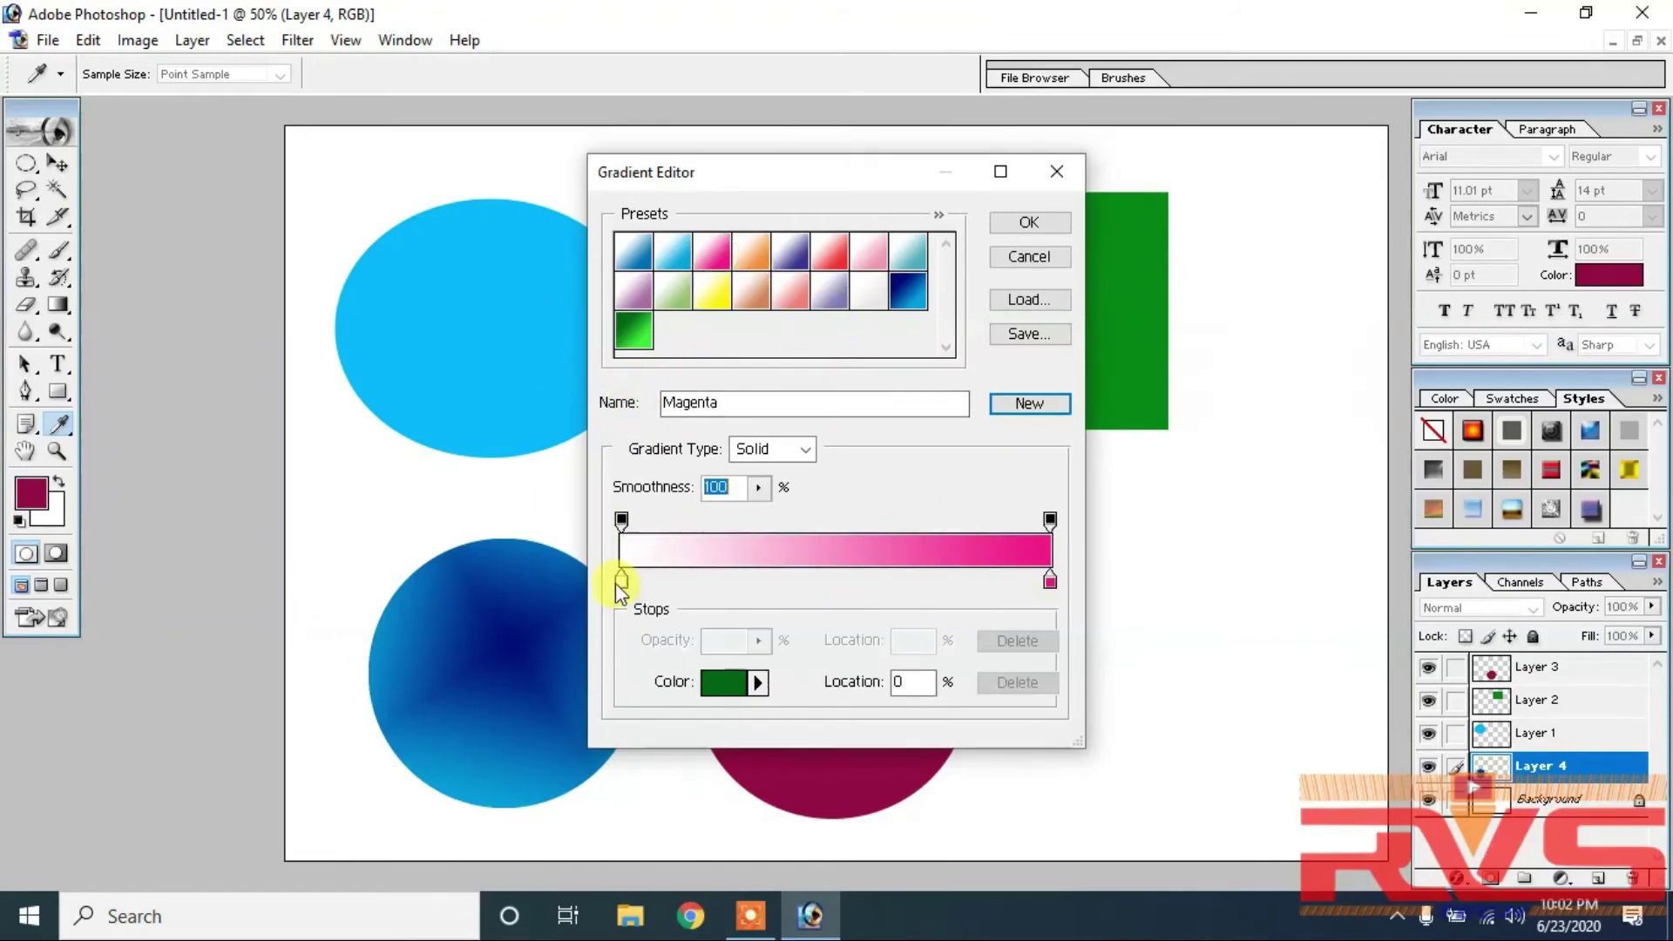
{"action": "left_click", "coordinate": [621, 582]}
{"action": "left_click", "coordinate": [724, 681]}
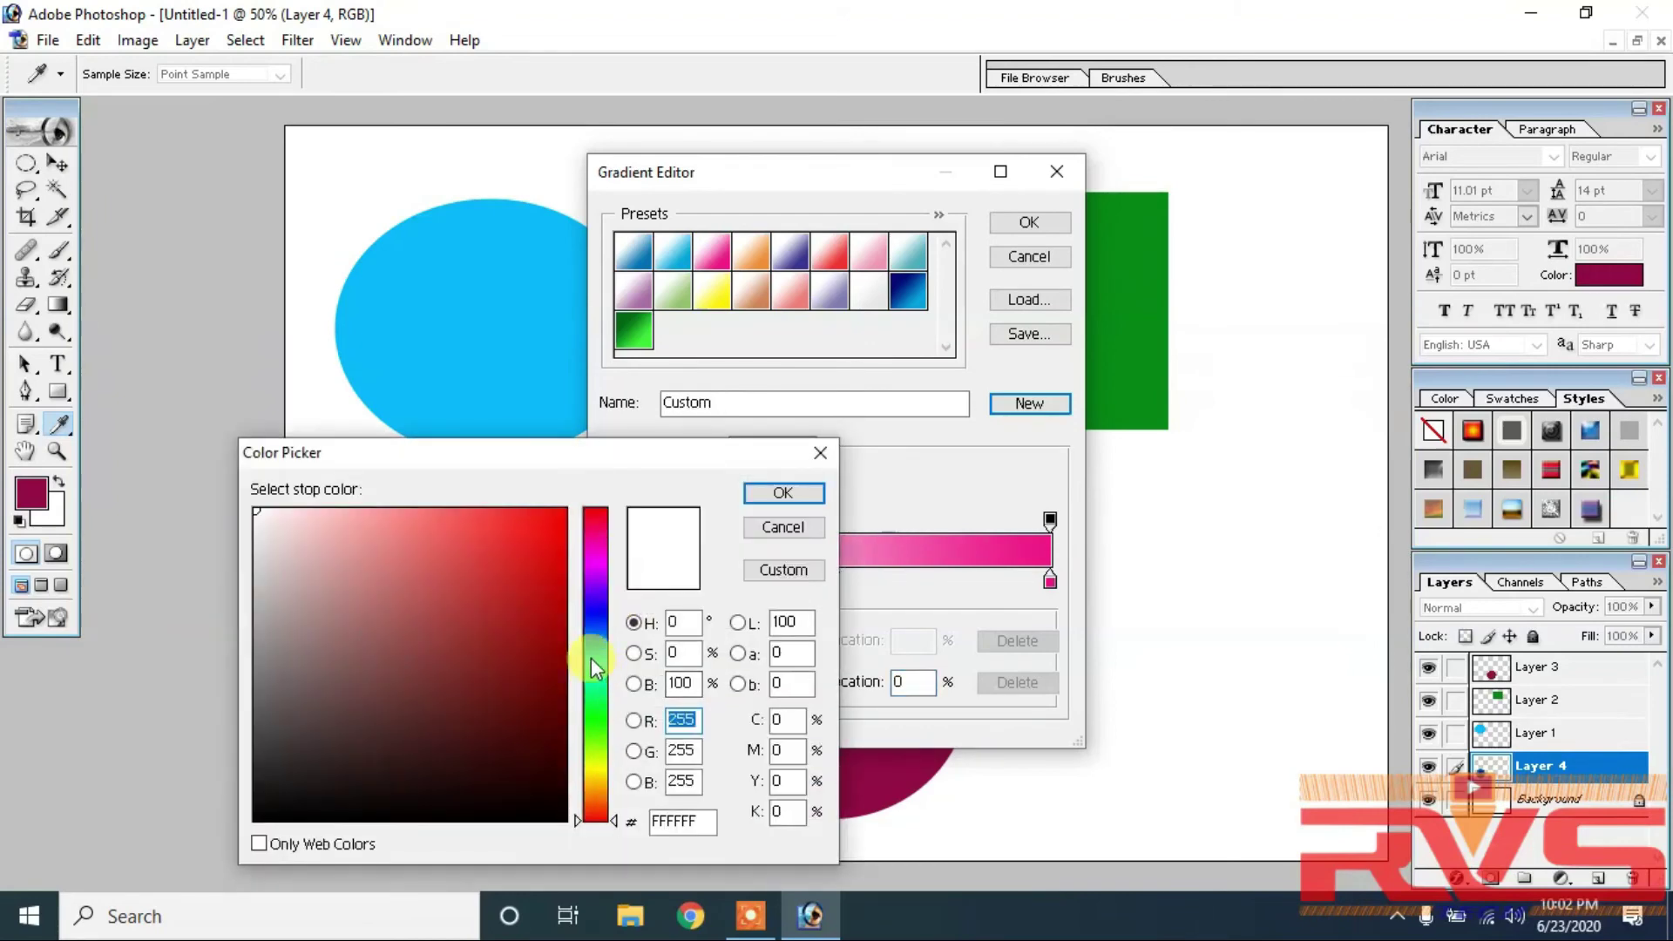
{"action": "left_click", "coordinate": [601, 578]}
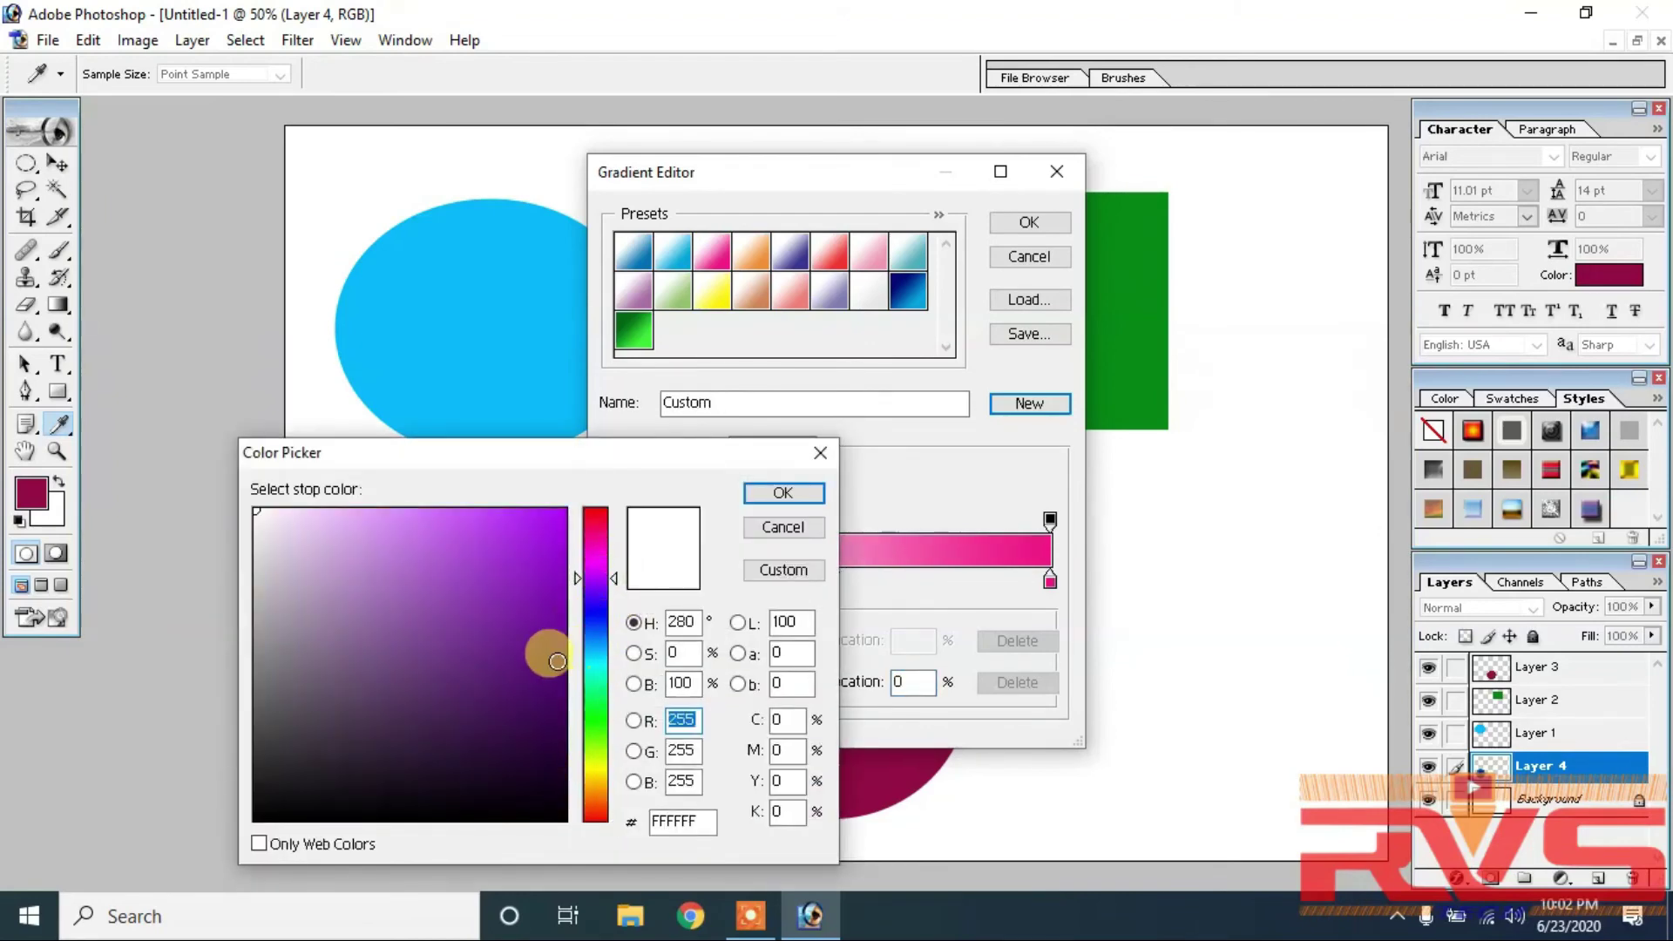
{"action": "left_click", "coordinate": [555, 659]}
{"action": "left_click", "coordinate": [782, 493]}
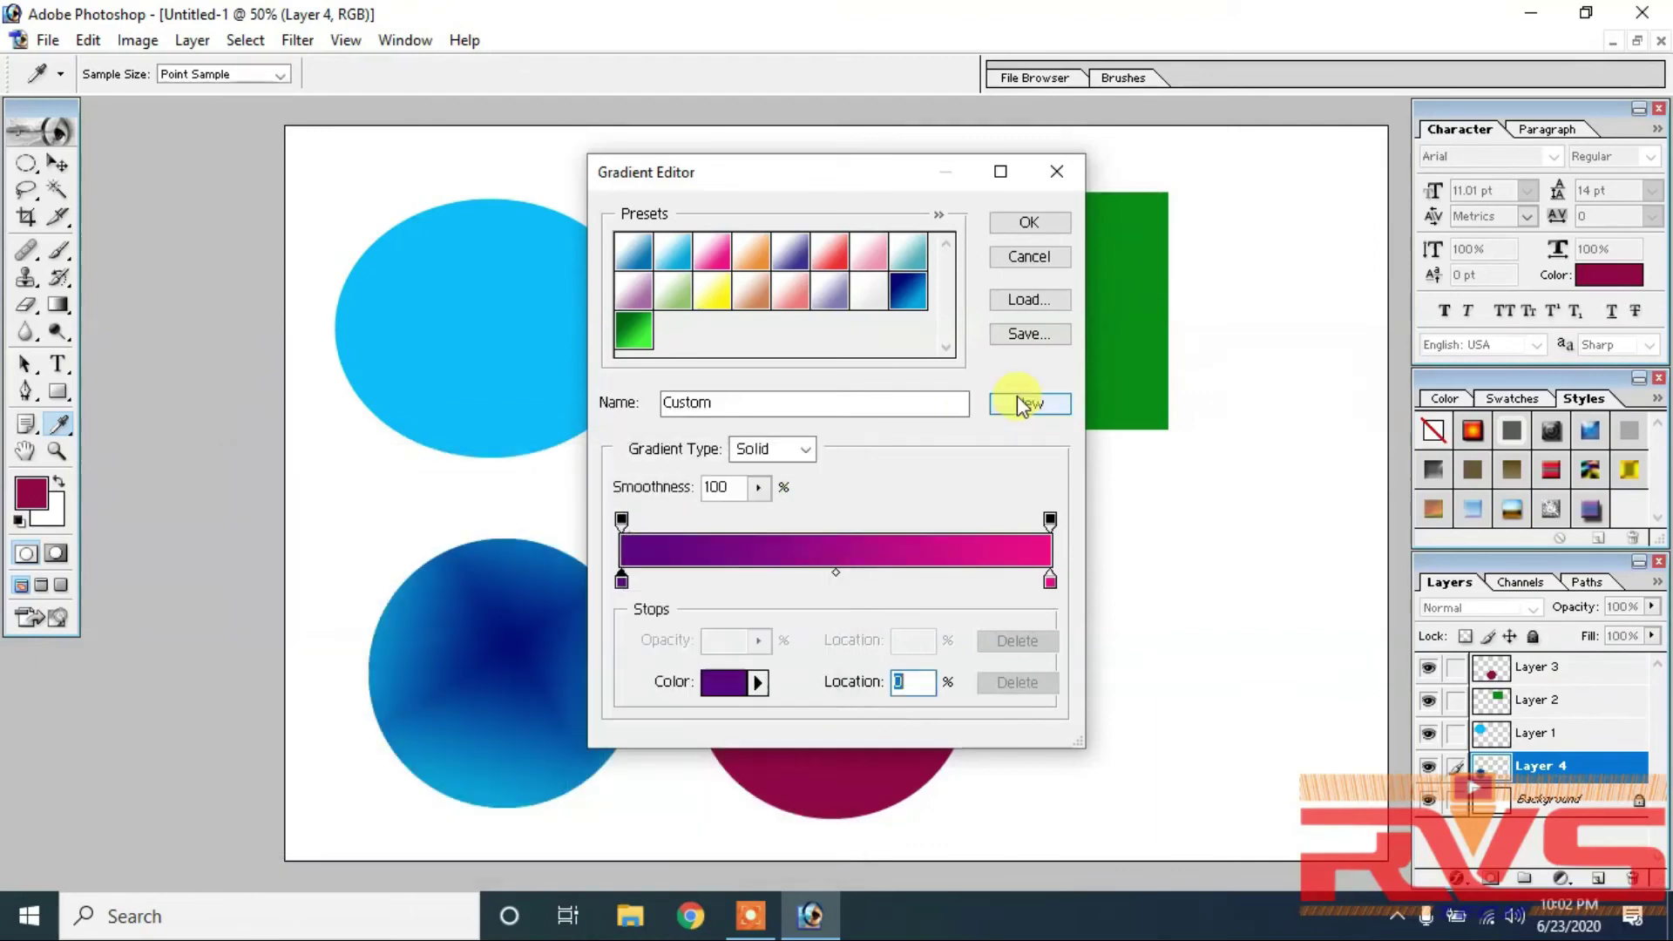
{"action": "left_click", "coordinate": [1017, 400]}
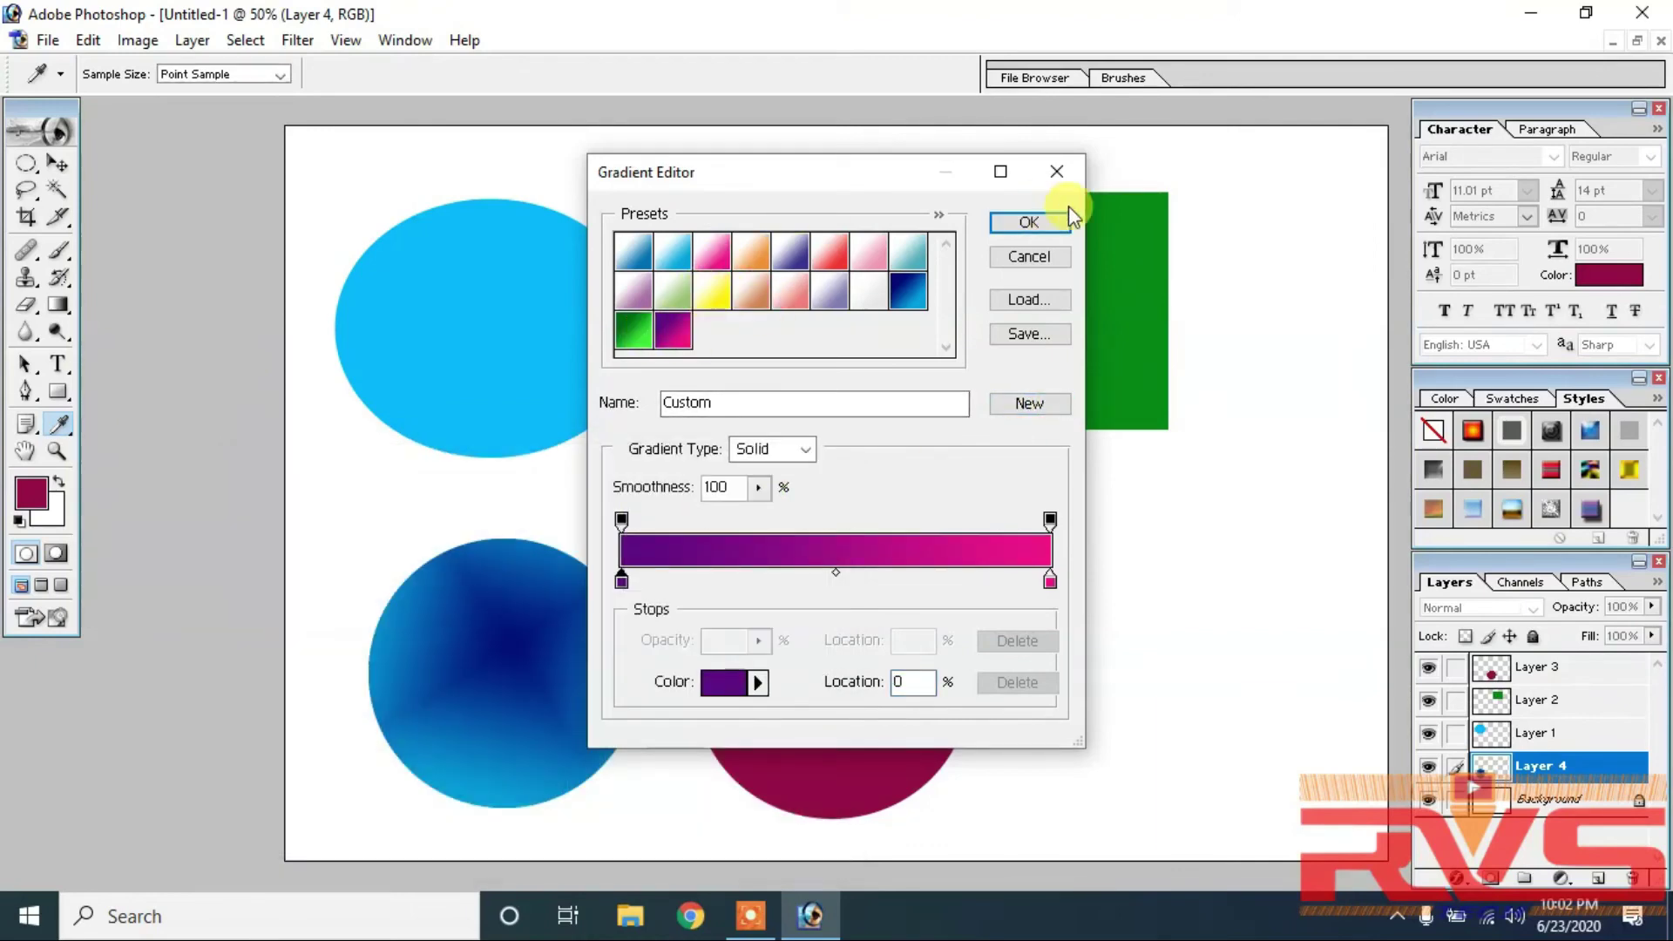
{"action": "left_click", "coordinate": [1009, 224]}
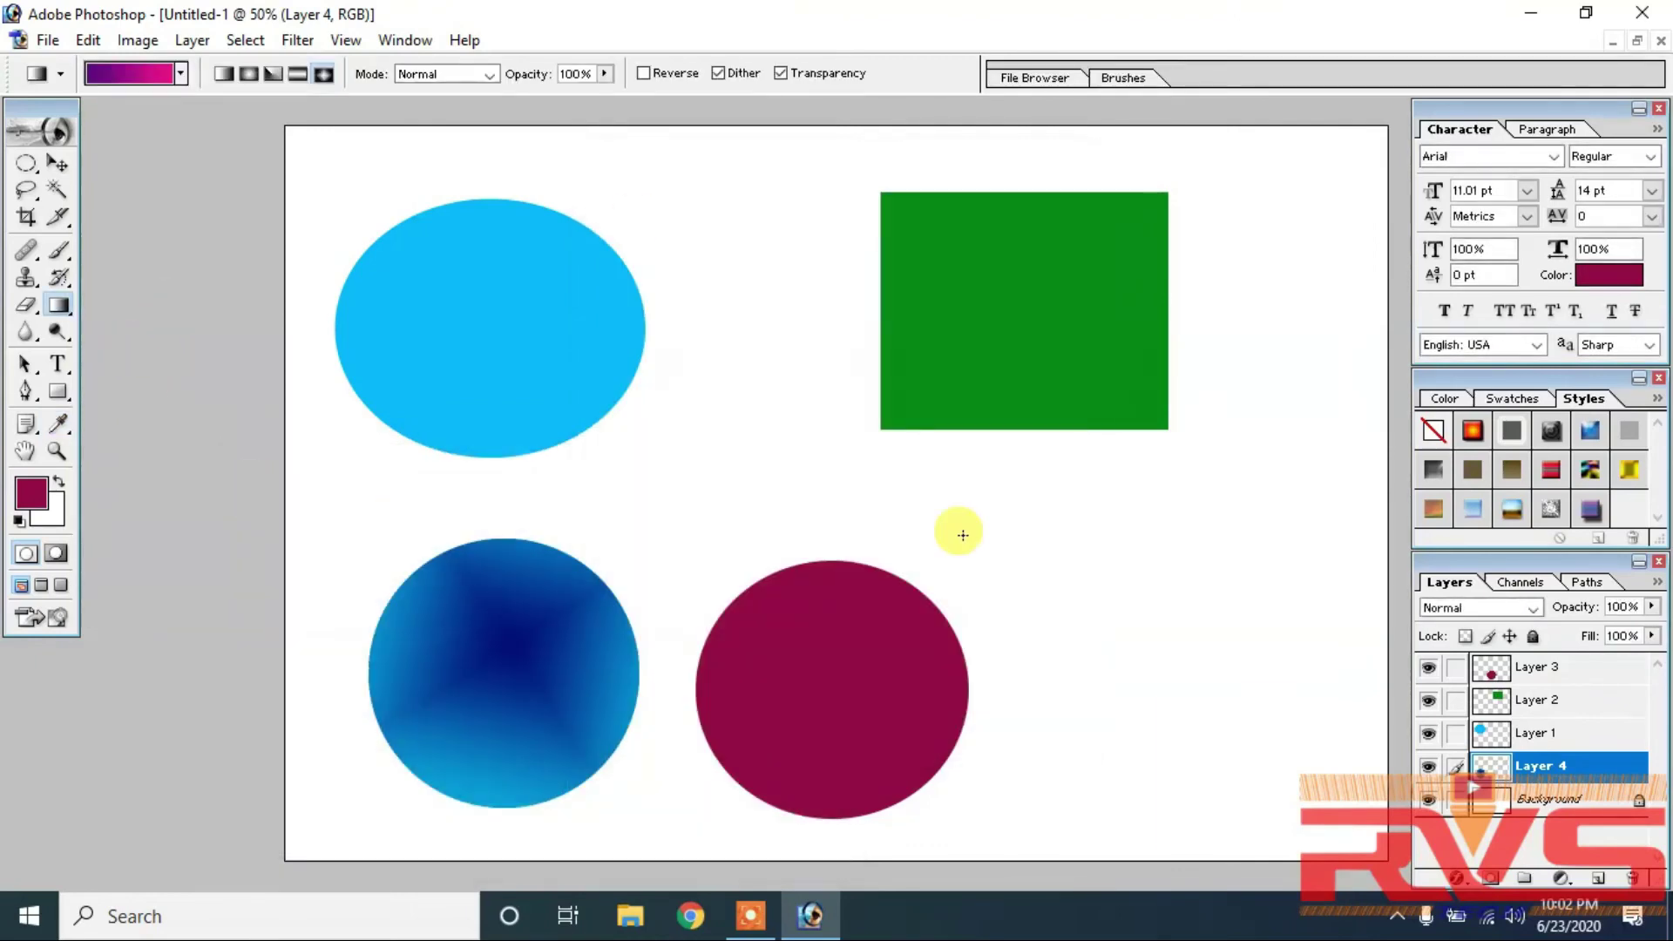